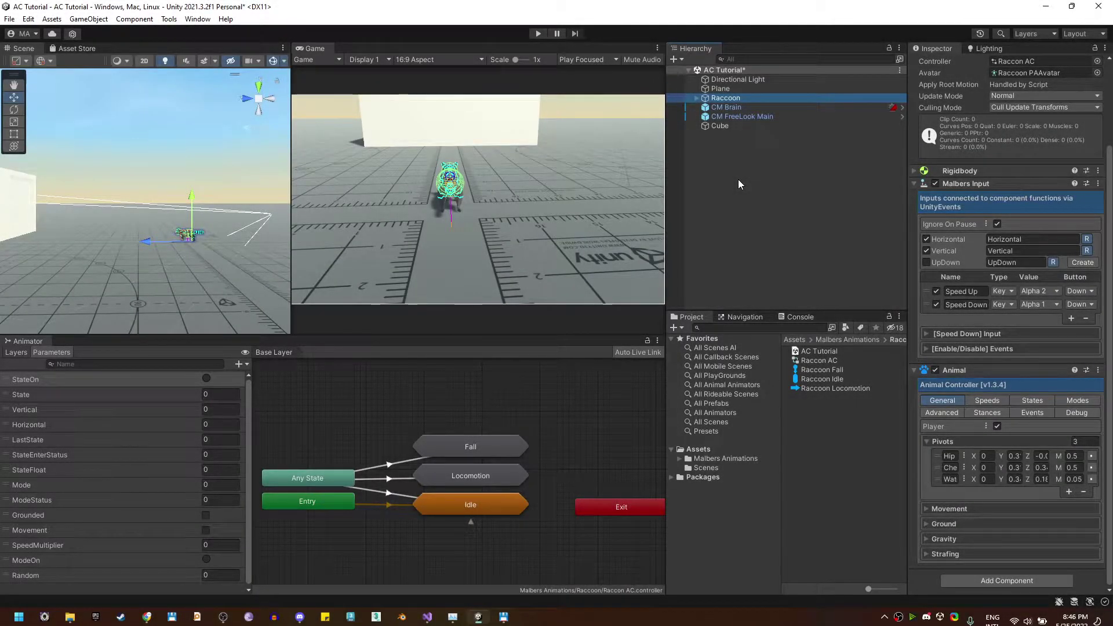
# Add a Root Motion Jump state to the states of the Raccoon's Animal component.
pyautogui.click(1020, 402)
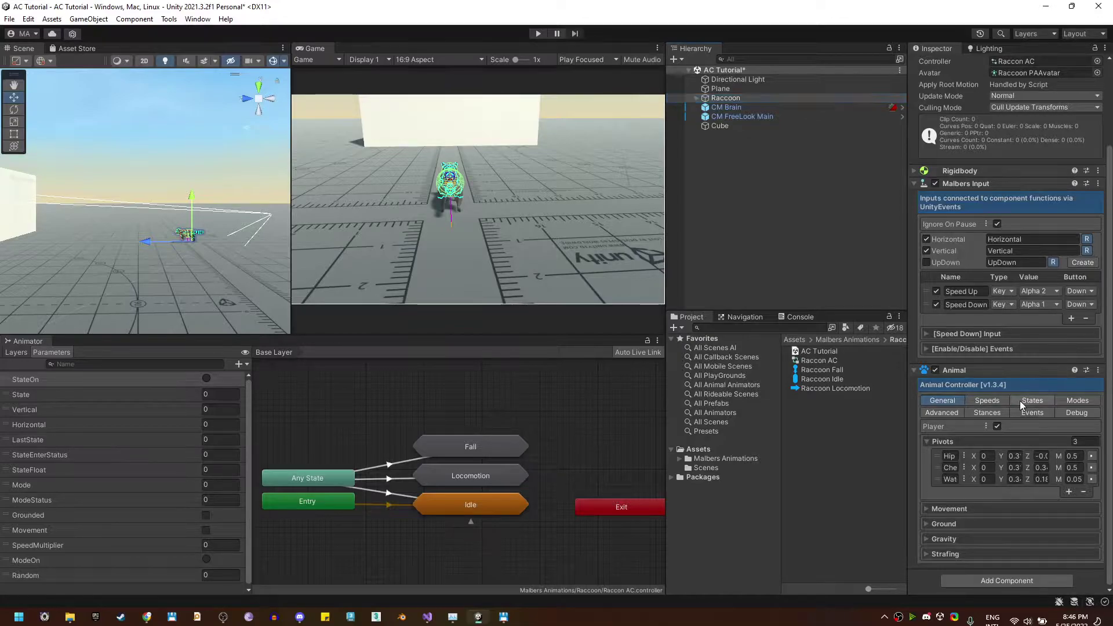
pyautogui.scroll(-5, 1020, 405)
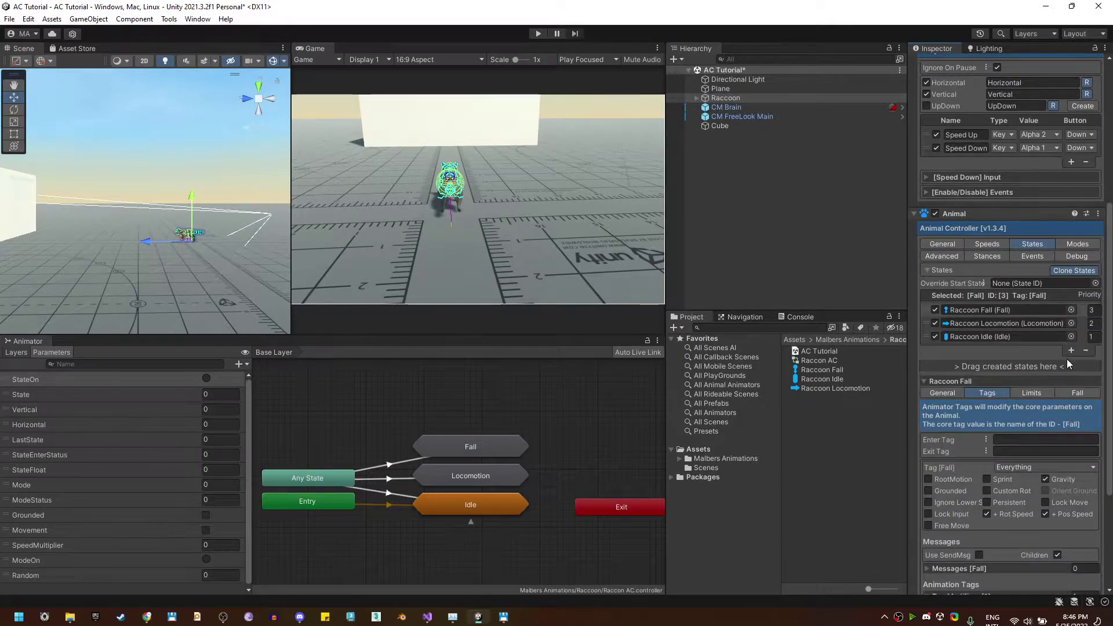
pyautogui.click(1071, 351)
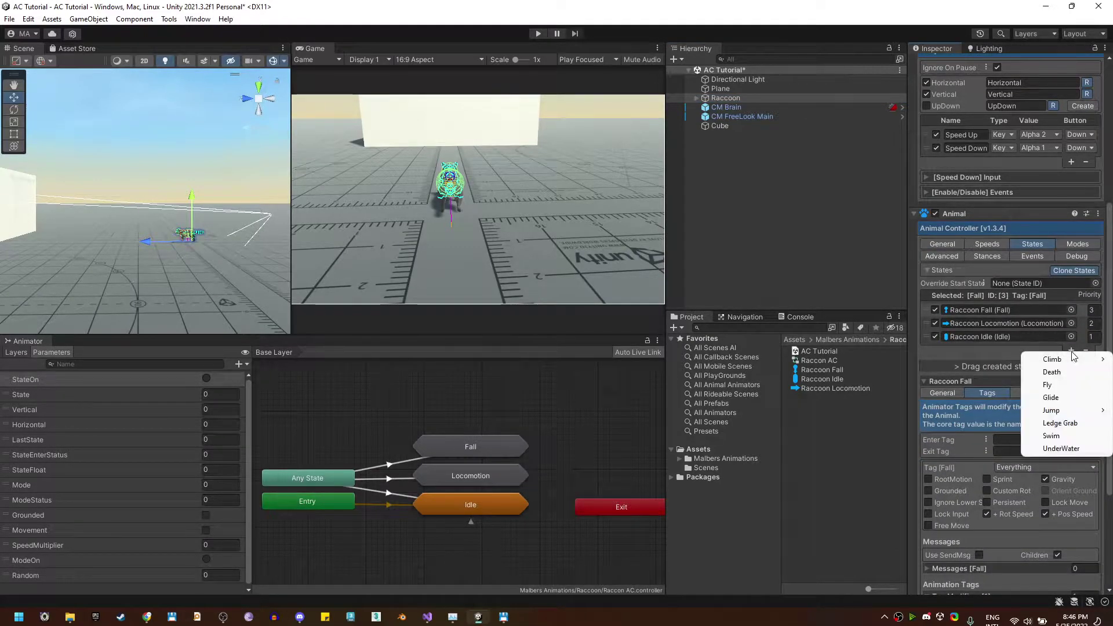
pyautogui.moveTo(1058, 411)
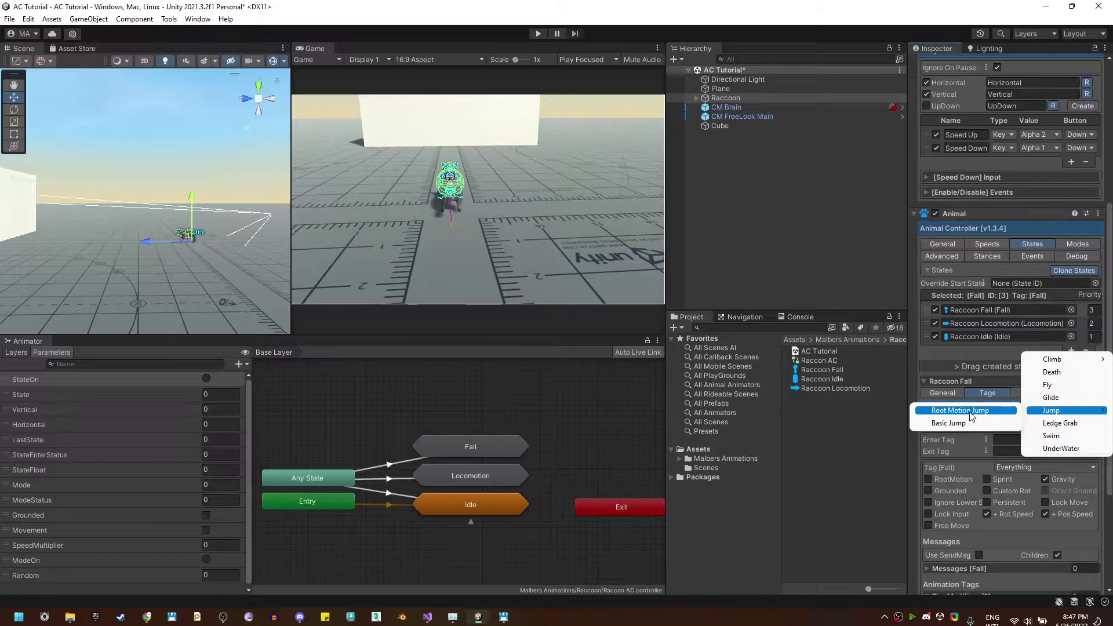
pyautogui.click(970, 412)
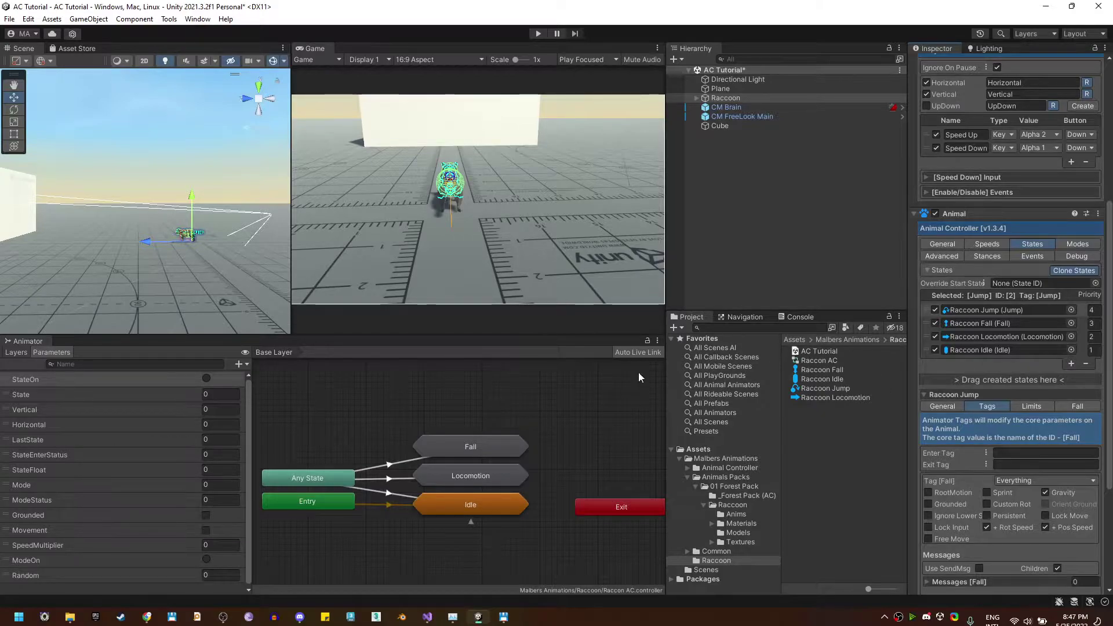
# Preview the Rac_Jump in Place, Rac_Jump Forward and Rac_Jump Run clips of the Raccoon Jump animation in the raccoon's Anims folder.
pyautogui.click(732, 505)
pyautogui.click(735, 513)
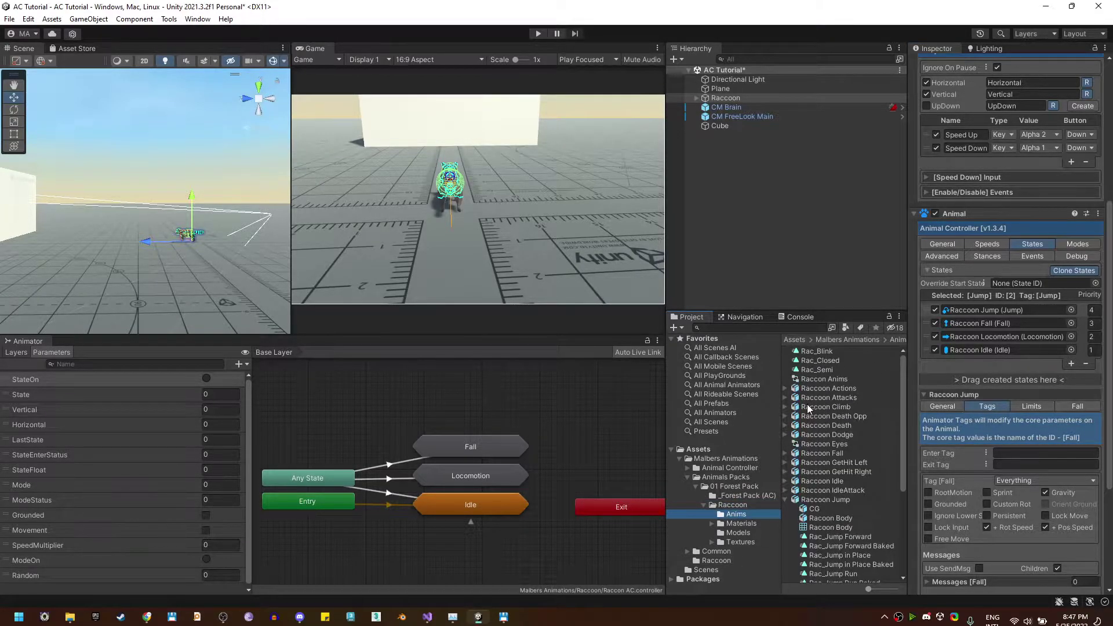
pyautogui.scroll(-5, 818, 411)
pyautogui.click(812, 395)
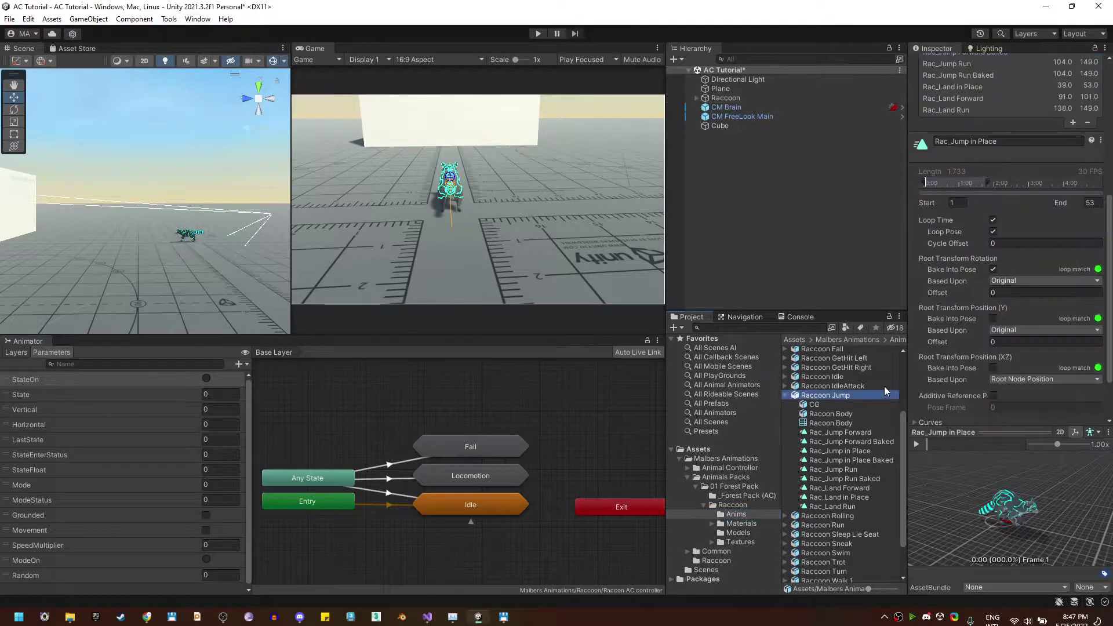
pyautogui.click(917, 444)
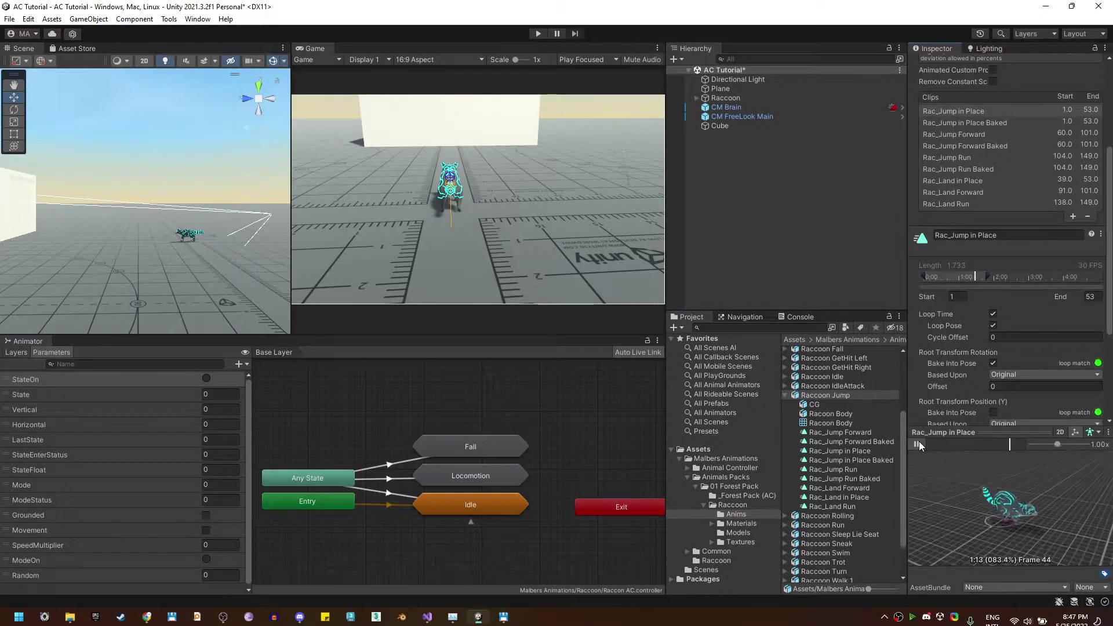
pyautogui.click(978, 134)
pyautogui.click(916, 446)
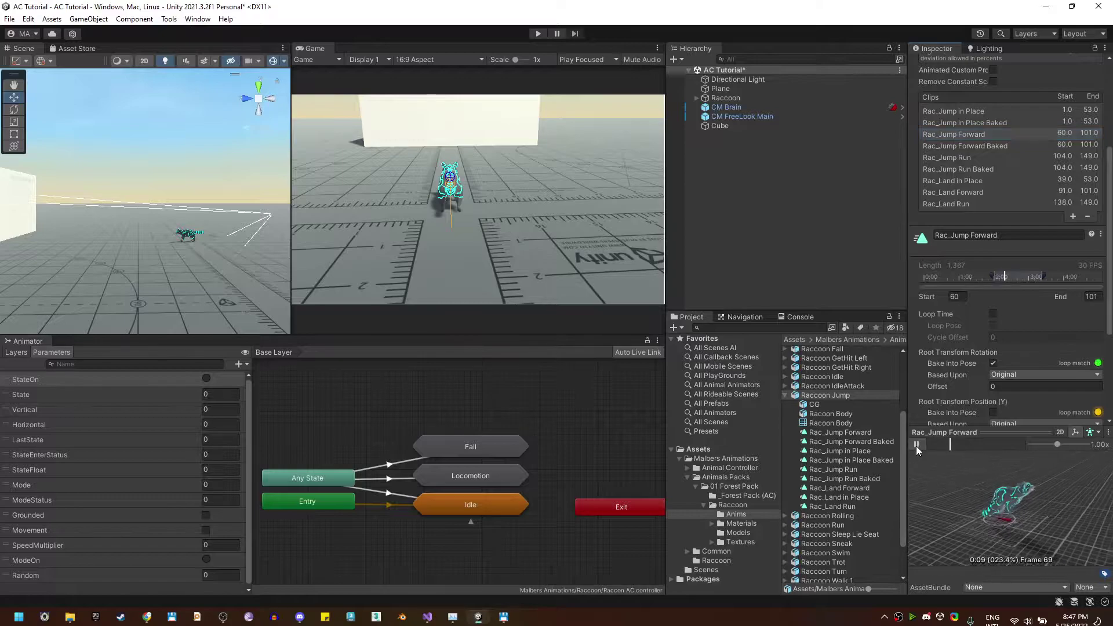
pyautogui.click(950, 158)
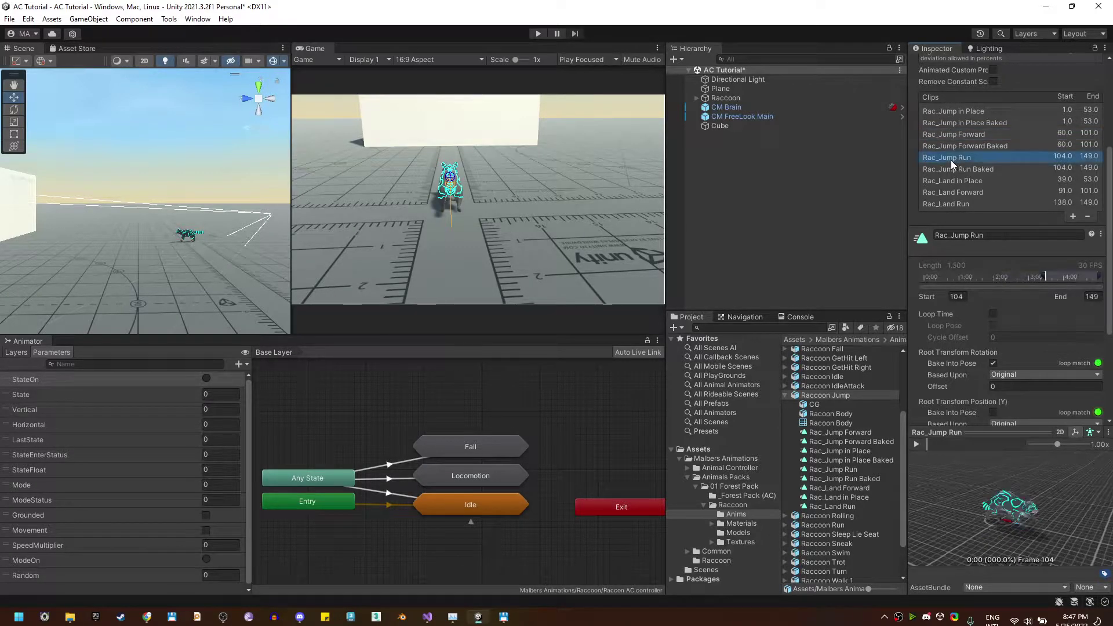
pyautogui.click(916, 444)
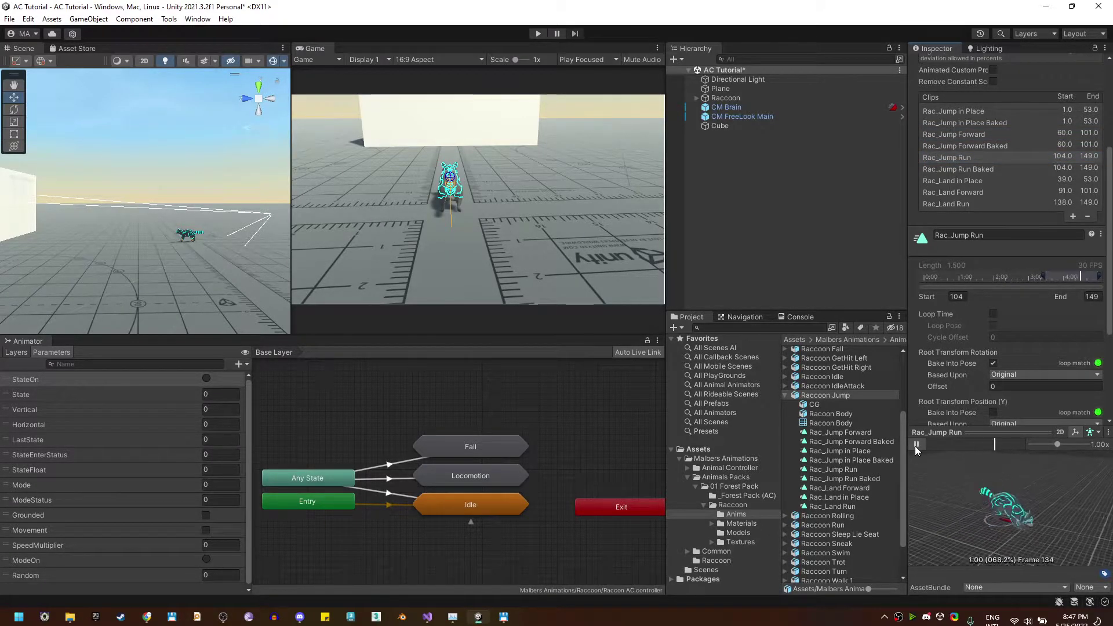
# Scrub through the Rac_Jump Run preview to examine how the raccoon moves relative to its root.
pyautogui.click(939, 445)
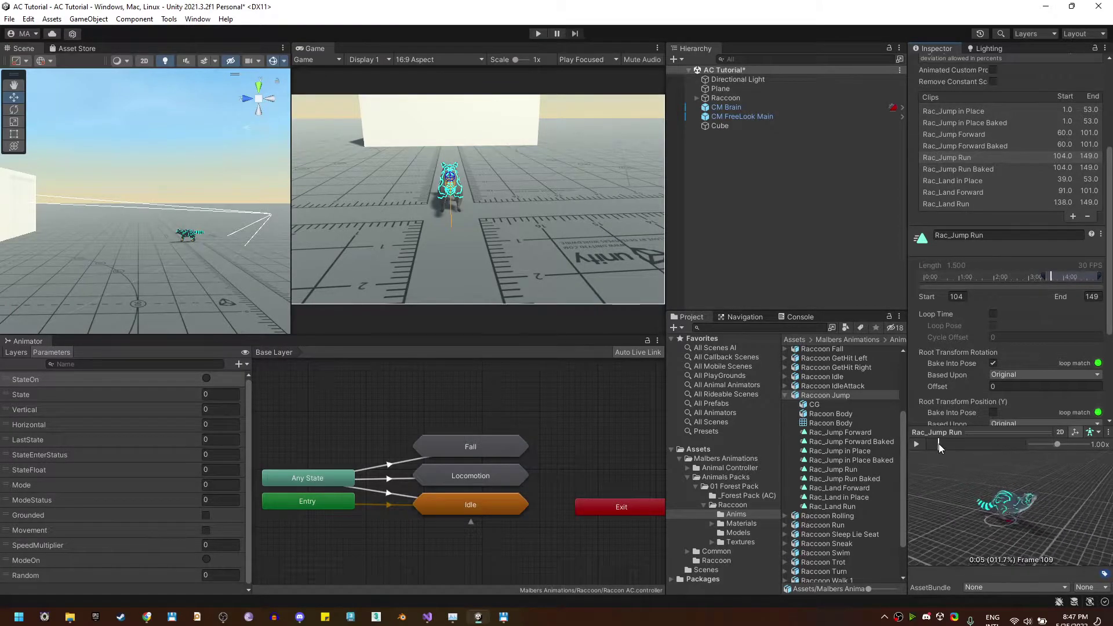
pyautogui.moveTo(939, 445)
pyautogui.mouseDown()
pyautogui.moveTo(1024, 444)
pyautogui.moveTo(925, 440)
pyautogui.mouseUp()
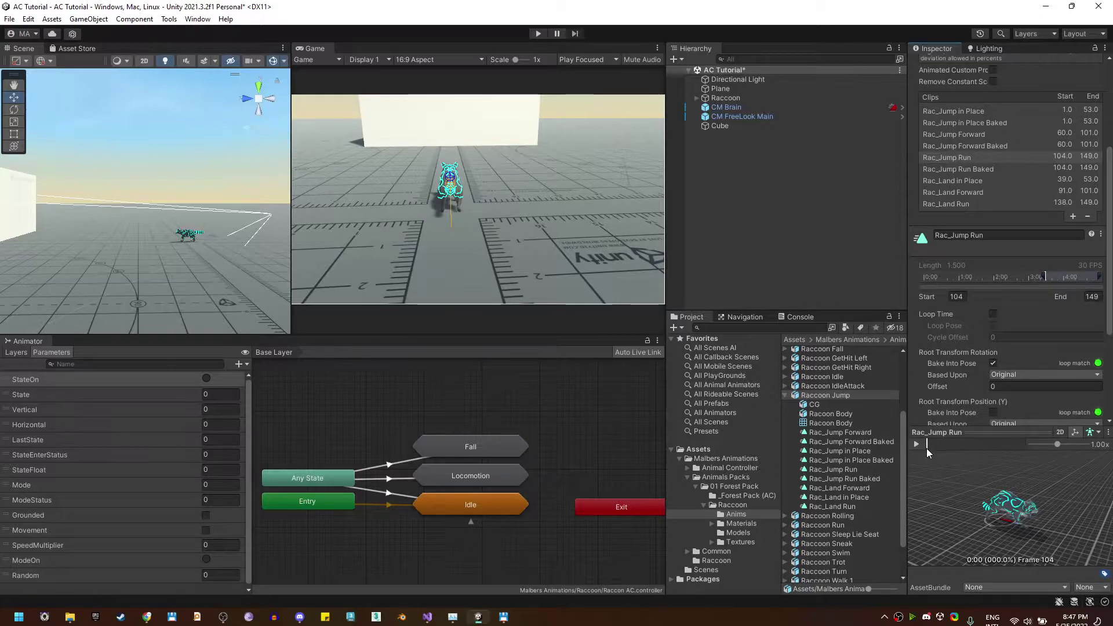
pyautogui.moveTo(926, 447); pyautogui.dragTo(972, 444)
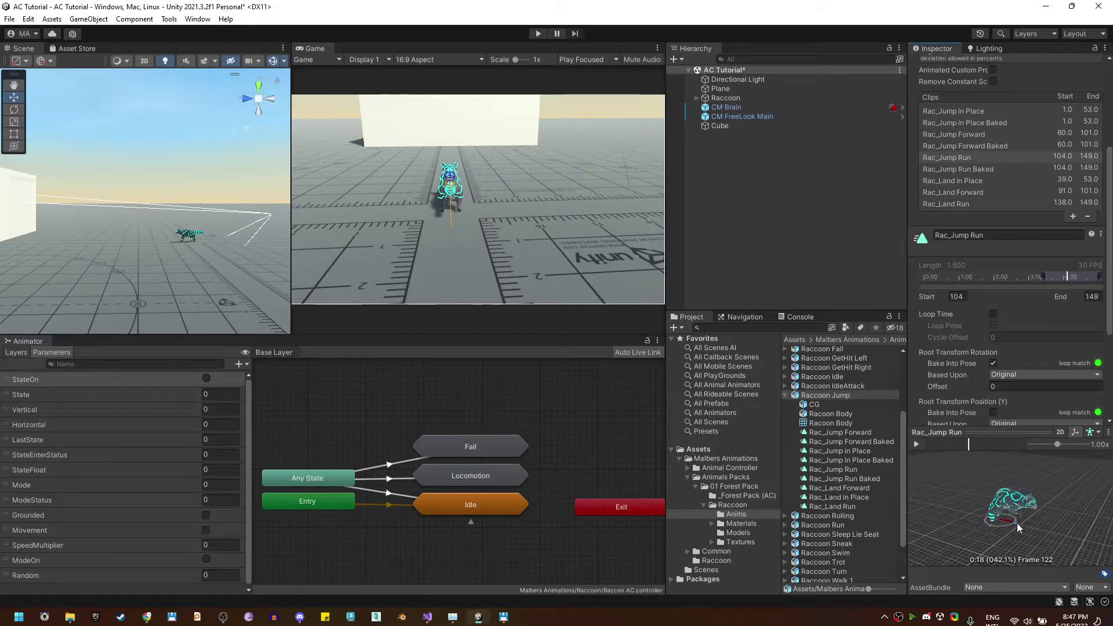
pyautogui.moveTo(997, 534)
pyautogui.mouseDown()
pyautogui.moveTo(999, 516)
pyautogui.moveTo(1001, 529)
pyautogui.mouseUp()
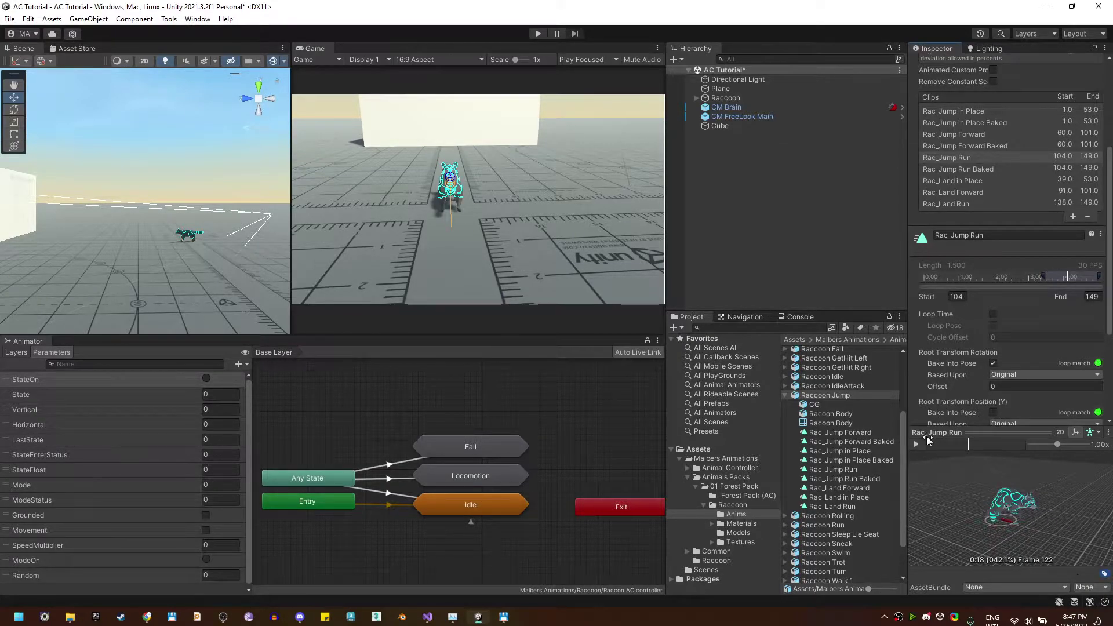
pyautogui.click(926, 442)
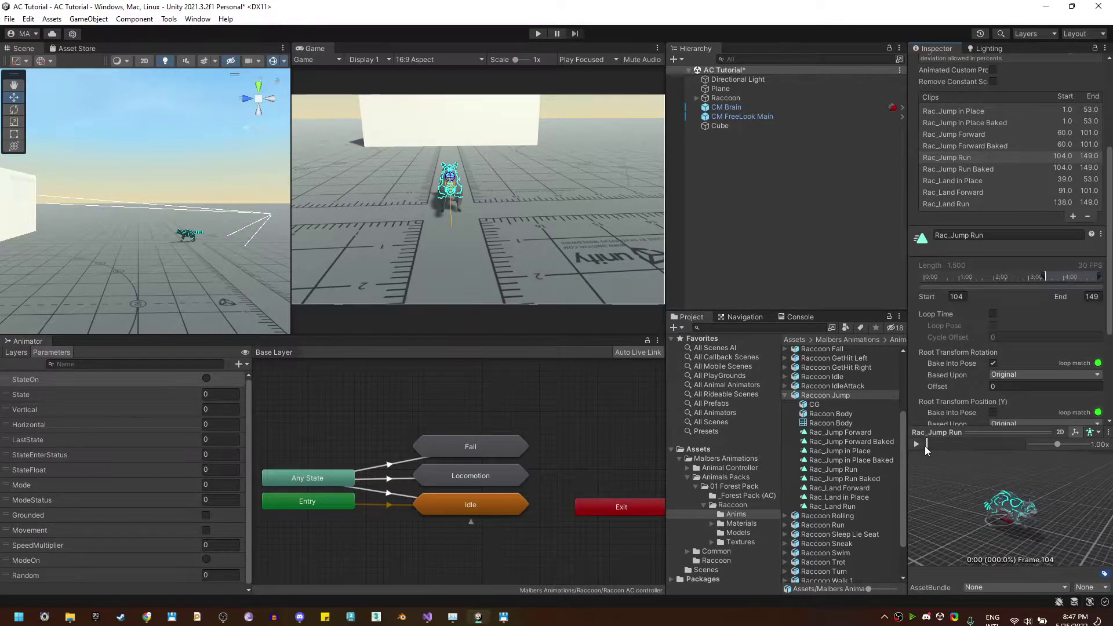
# Scrub through the Rac_Jump Forward Baked clip to examine its vertical movement relative to the root.
pyautogui.click(979, 145)
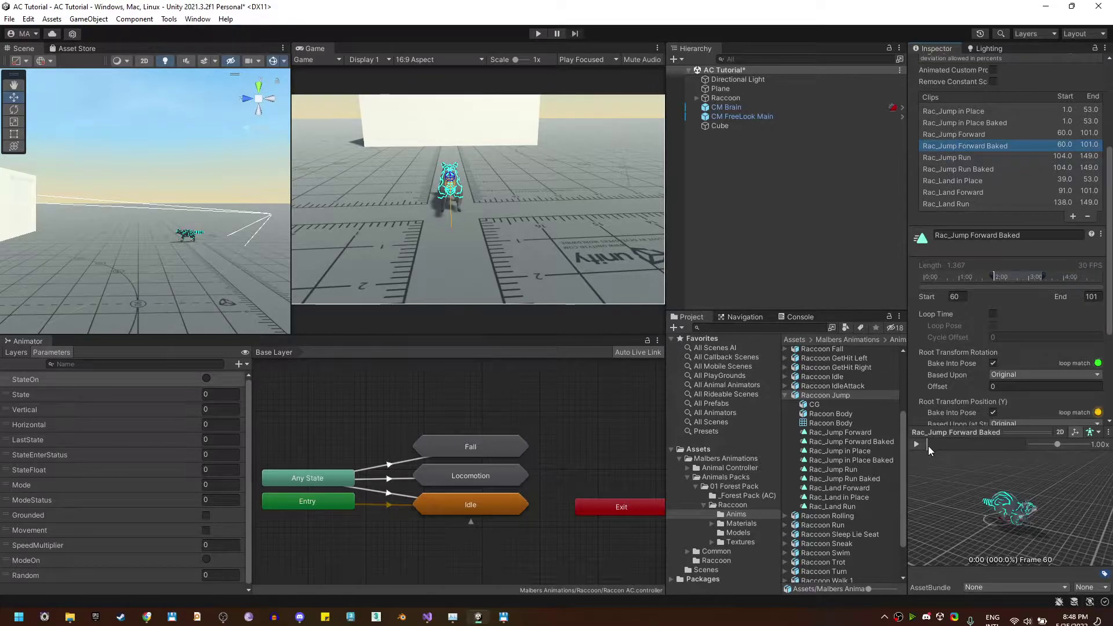
pyautogui.moveTo(927, 446); pyautogui.dragTo(971, 449)
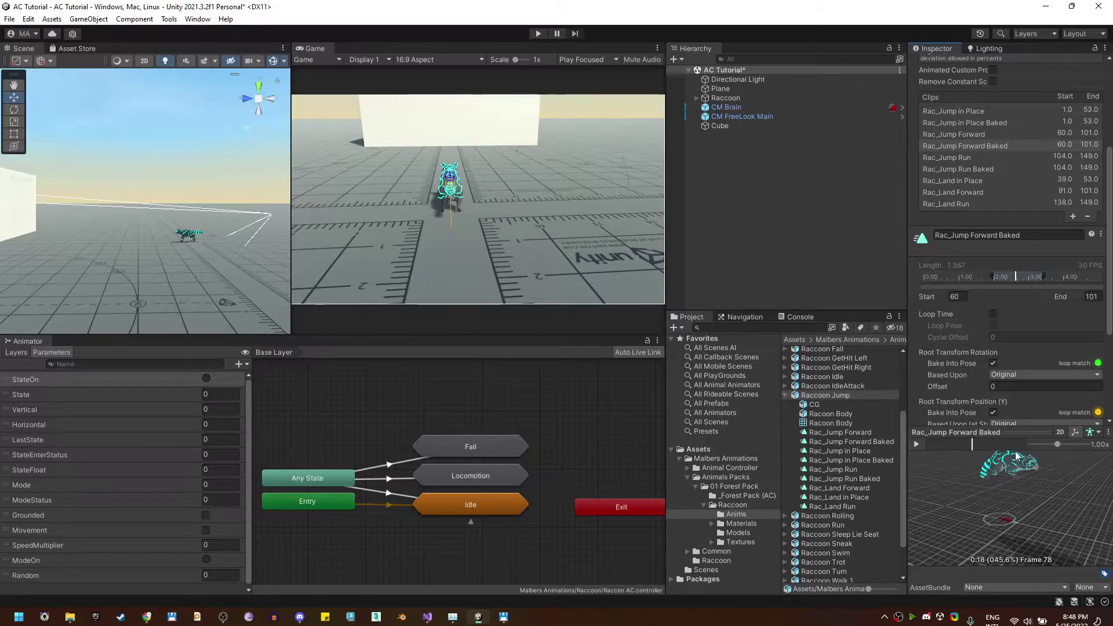
pyautogui.moveTo(983, 446); pyautogui.dragTo(925, 442)
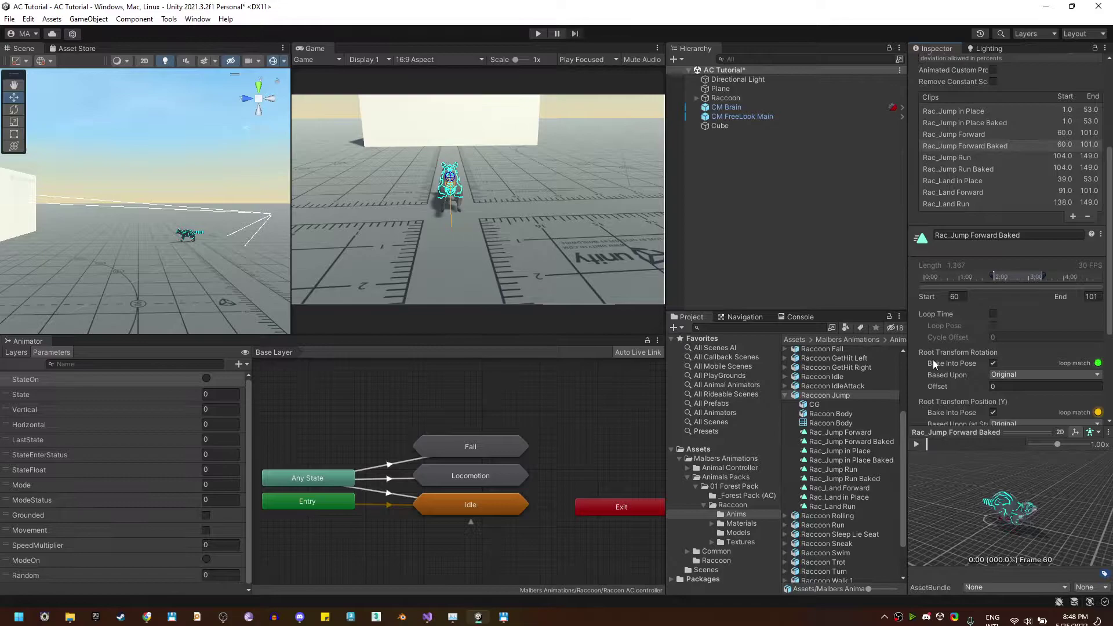
# Try Bake Into Pose for Root Transform Position (Y) on Rac_Jump Forward Baked and compare with Rac_Jump Forward and Rac_Jump in Place.
pyautogui.scroll(-2, 959, 408)
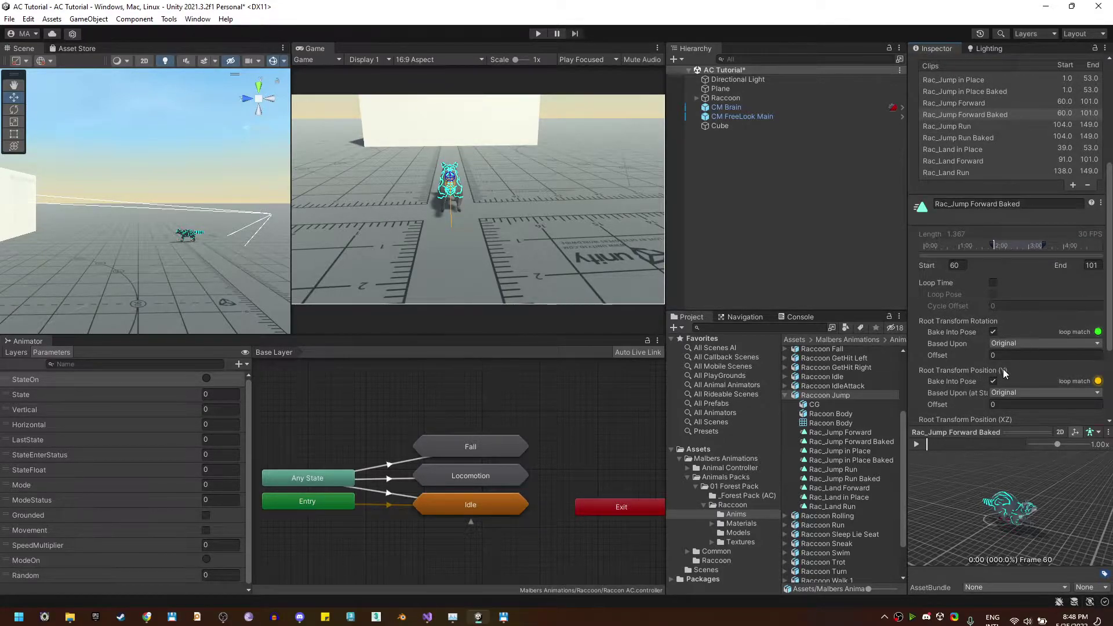
pyautogui.click(990, 383)
pyautogui.moveTo(932, 444)
pyautogui.mouseDown()
pyautogui.moveTo(998, 443)
pyautogui.moveTo(926, 444)
pyautogui.mouseUp()
pyautogui.click(993, 381)
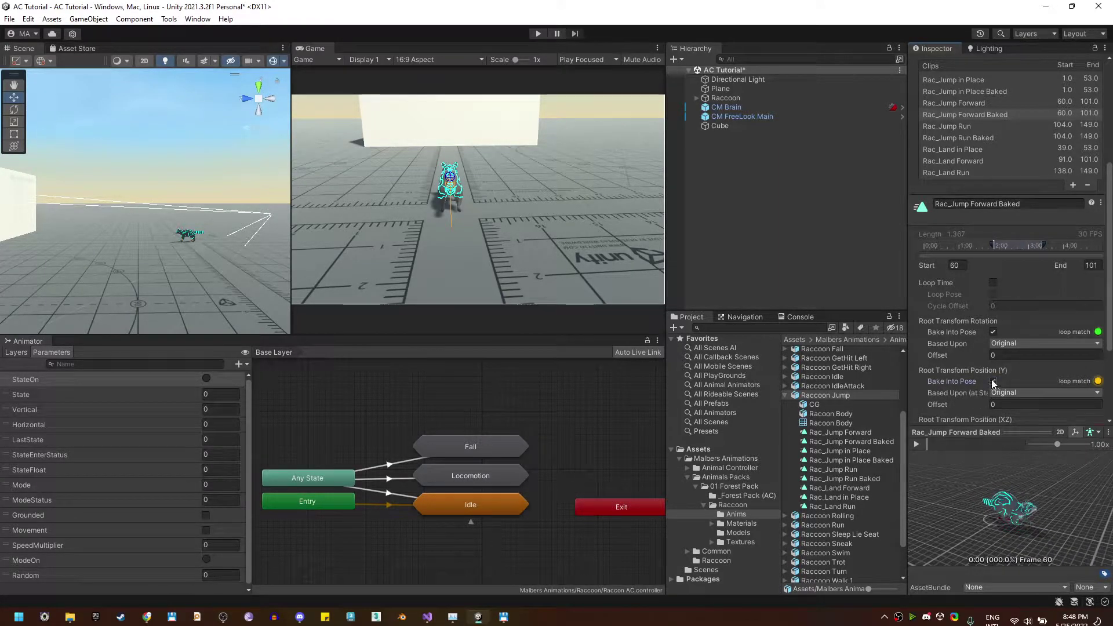
pyautogui.click(950, 123)
pyautogui.click(961, 107)
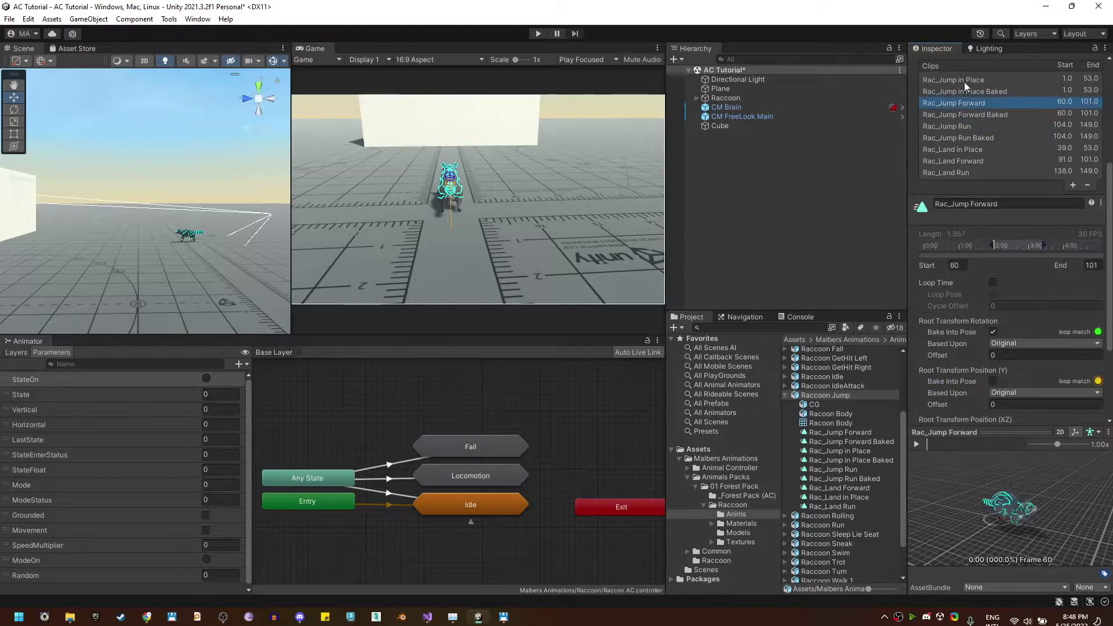
pyautogui.click(964, 82)
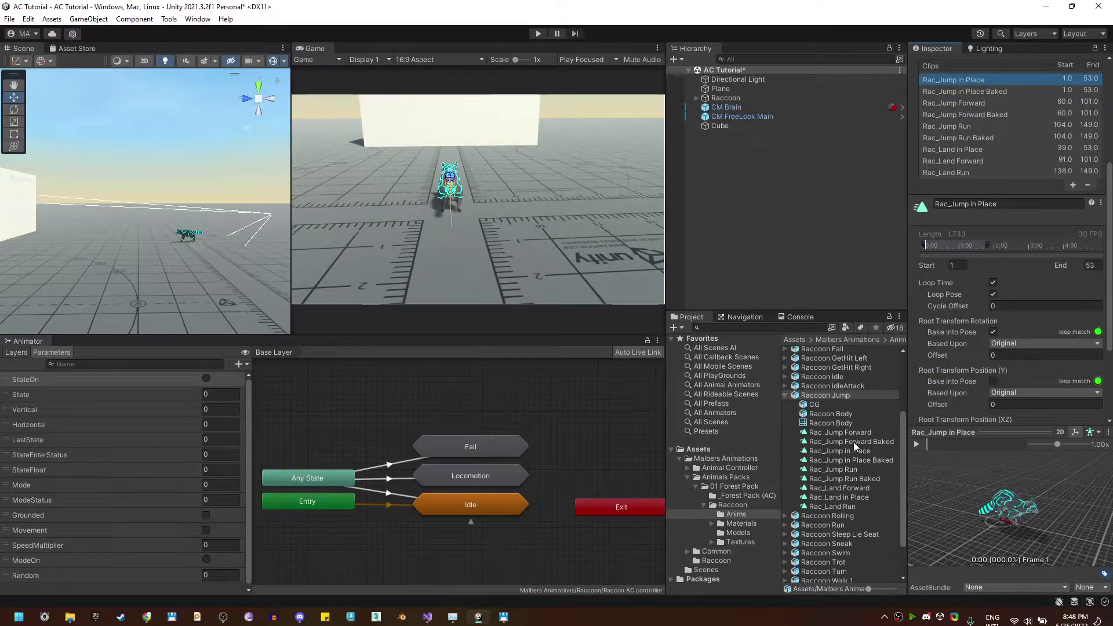
# Create a sub-state machine named Jump in the Animator's Base Layer and place it directly above Fall.
pyautogui.rightClick(439, 384)
pyautogui.click(462, 406)
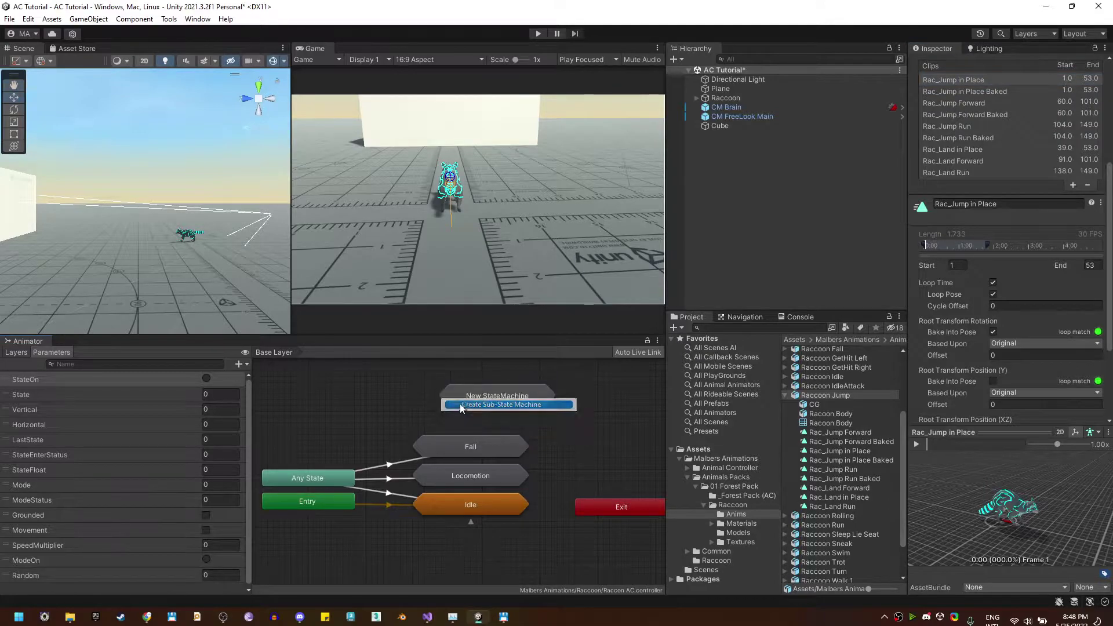
pyautogui.moveTo(466, 399); pyautogui.dragTo(440, 420)
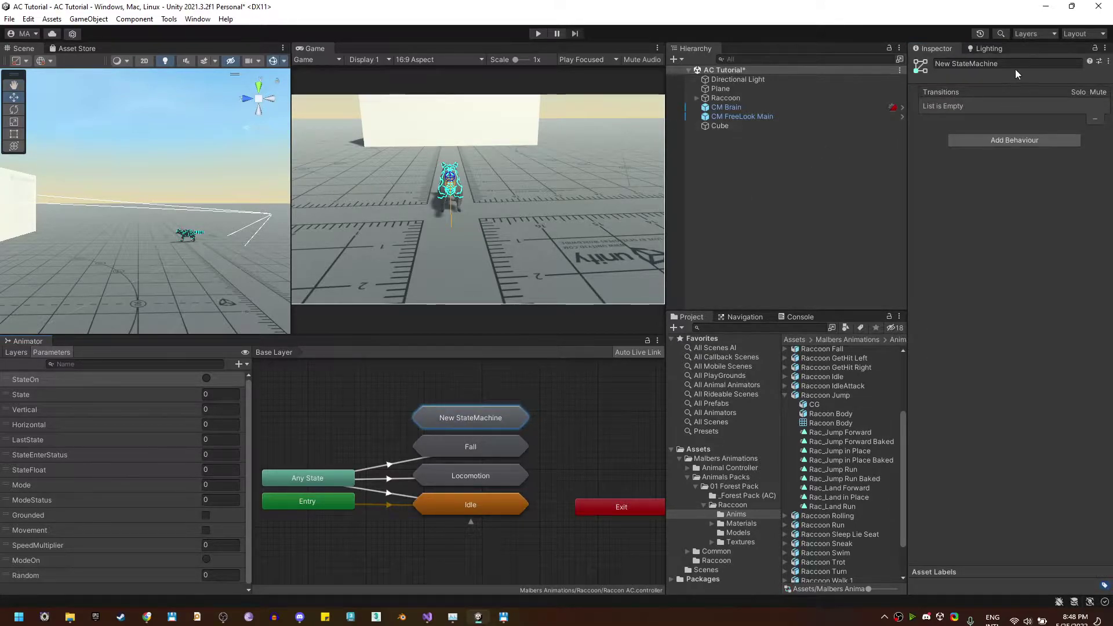
pyautogui.click(1014, 63)
pyautogui.write('Jump')
pyautogui.press('Return')
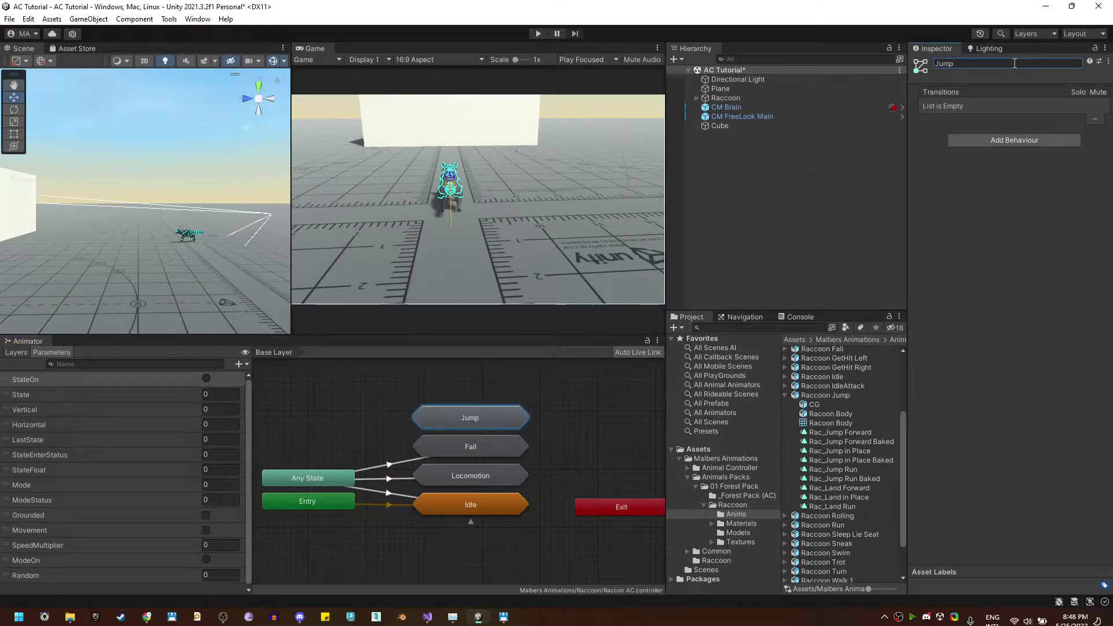
# Make a transition from Any State to the Jump sub-state machine.
pyautogui.click(363, 416)
pyautogui.rightClick(324, 471)
pyautogui.click(339, 482)
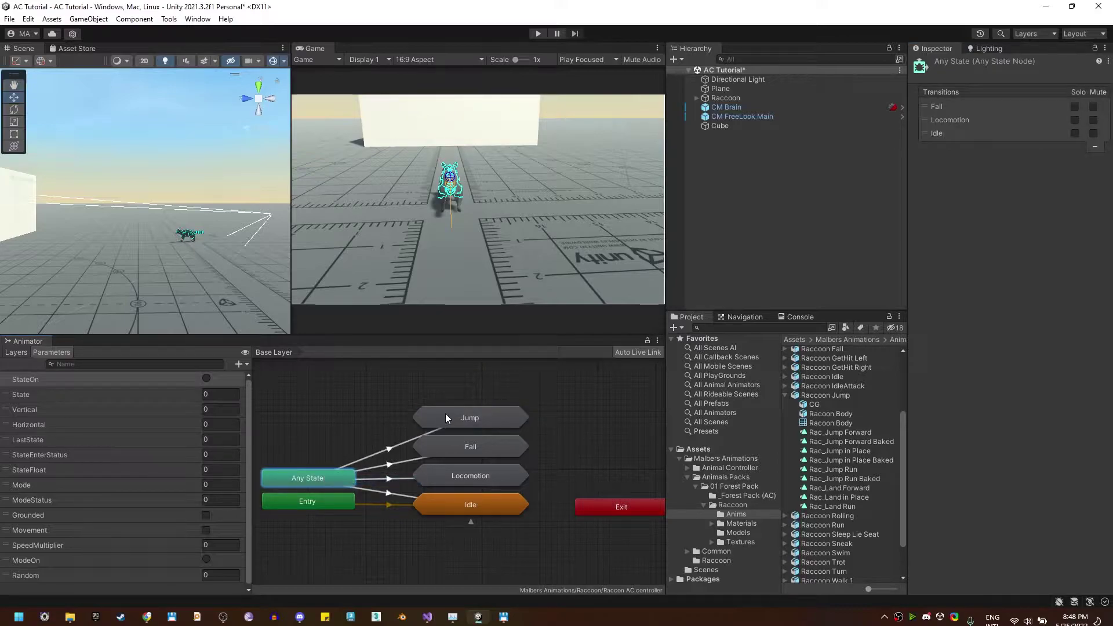
pyautogui.click(445, 412)
# Give the AnyState -> Jump transition the conditions StateOn and State Equals 2, and check the ID against the Raccoon's Jump state.
pyautogui.click(1080, 323)
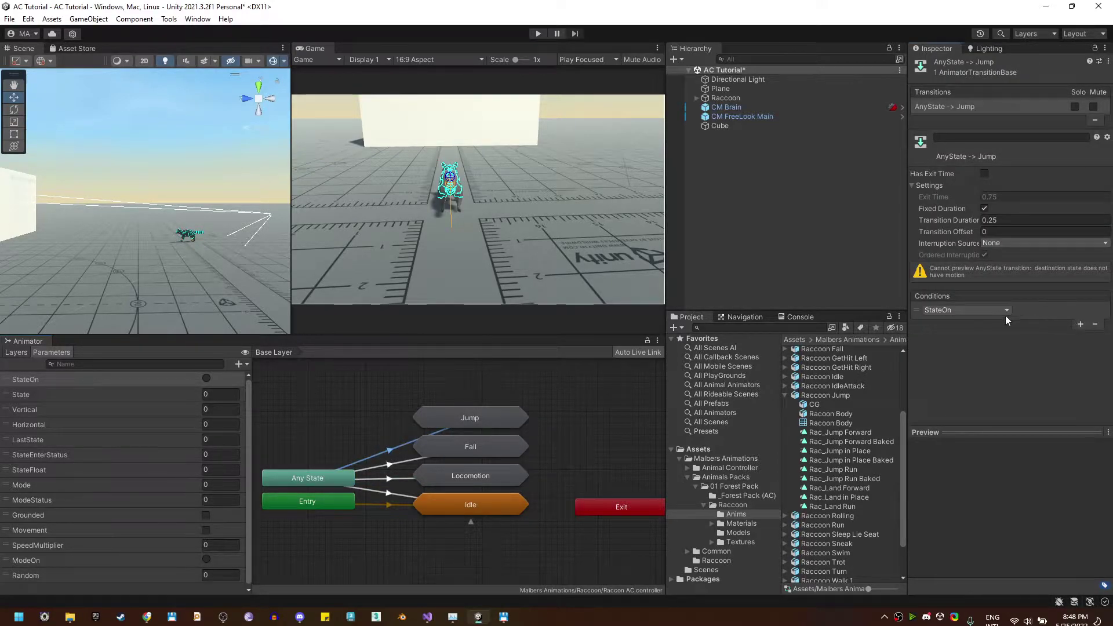
pyautogui.click(1081, 325)
pyautogui.click(965, 323)
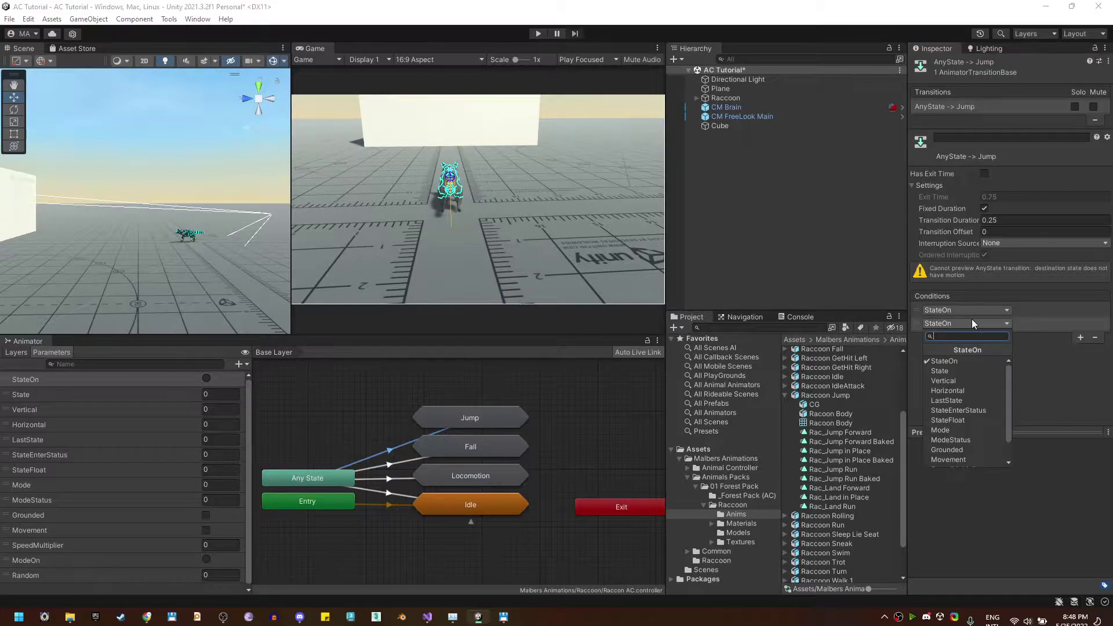
pyautogui.click(939, 371)
pyautogui.click(1036, 323)
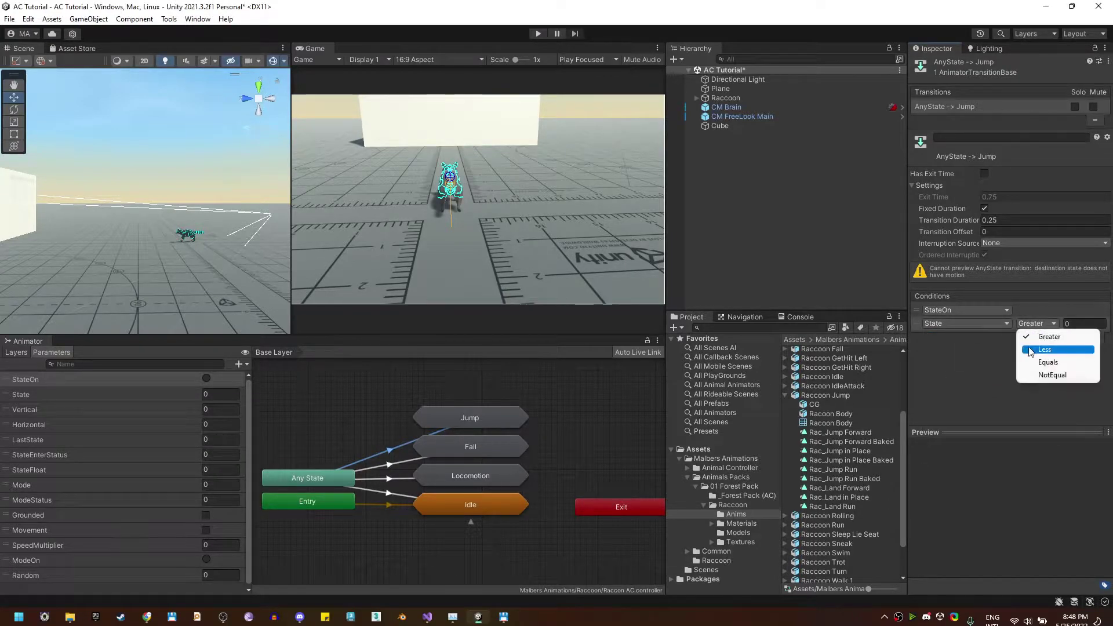
pyautogui.click(1039, 359)
pyautogui.click(1077, 325)
pyautogui.write('2')
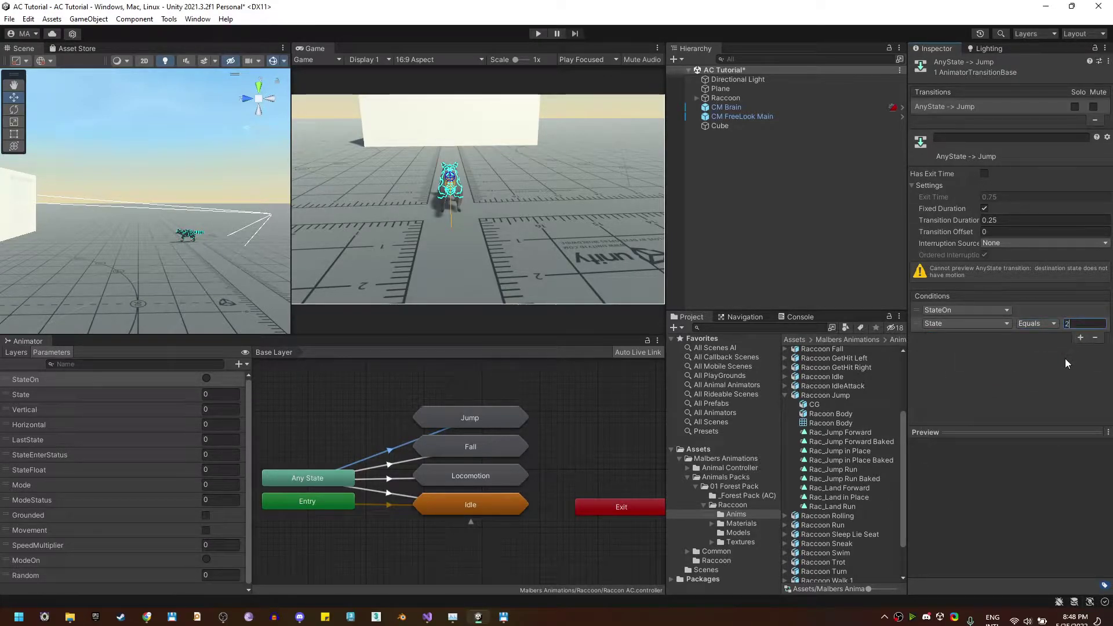
pyautogui.click(748, 99)
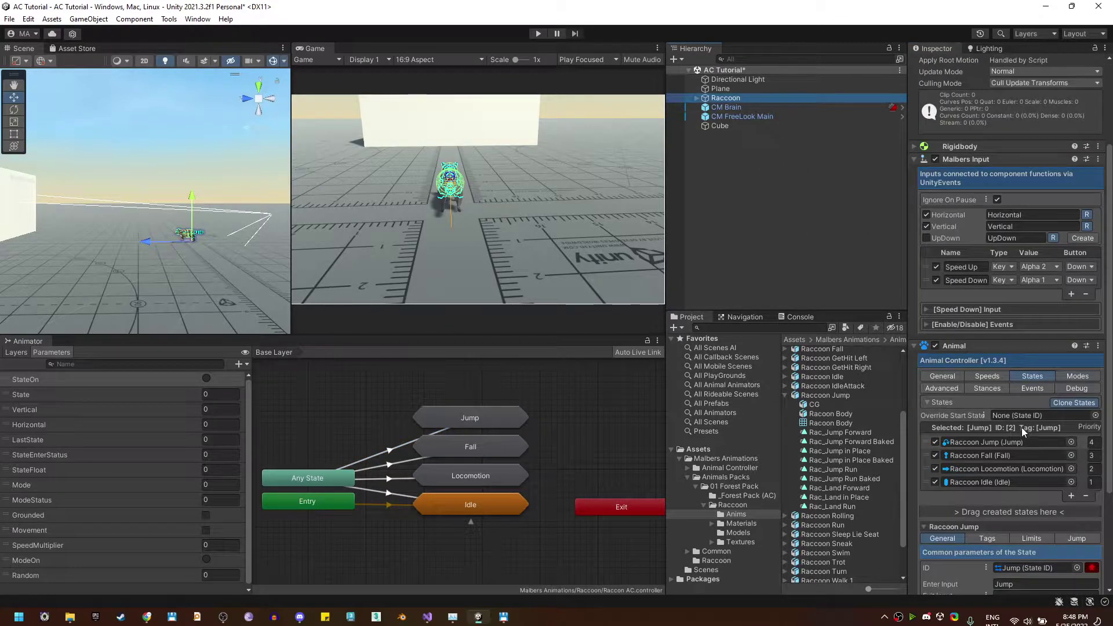
# Add the Rac_Jump Forward, Rac_Jump in Place and Rac_Jump Run clips as states inside the Jump sub-state machine.
pyautogui.click(488, 413)
pyautogui.doubleClick(489, 413)
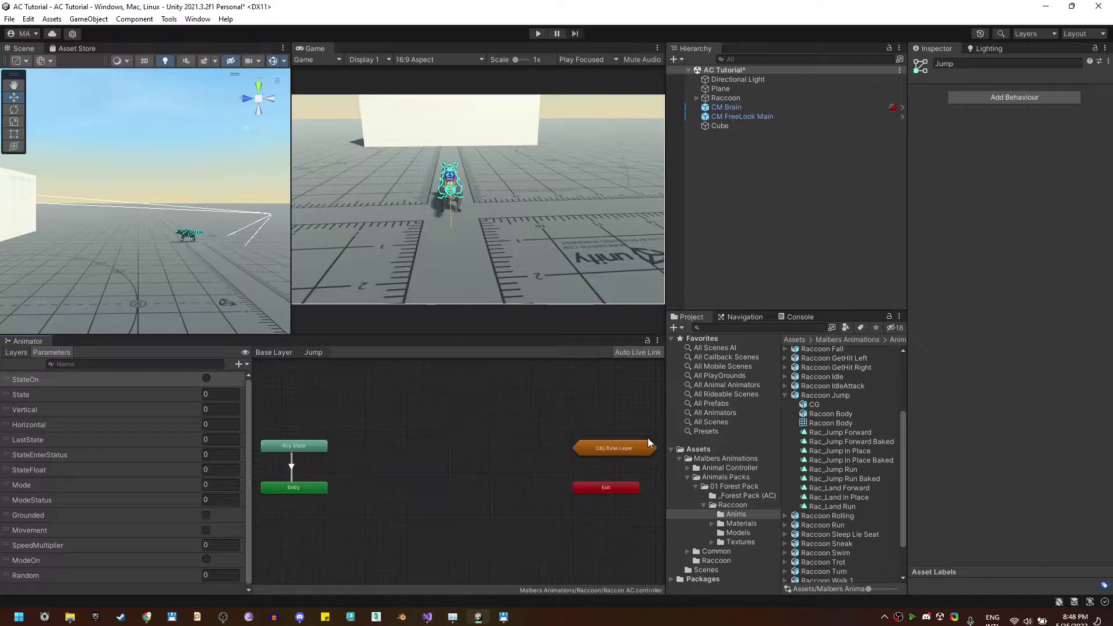
pyautogui.click(842, 432)
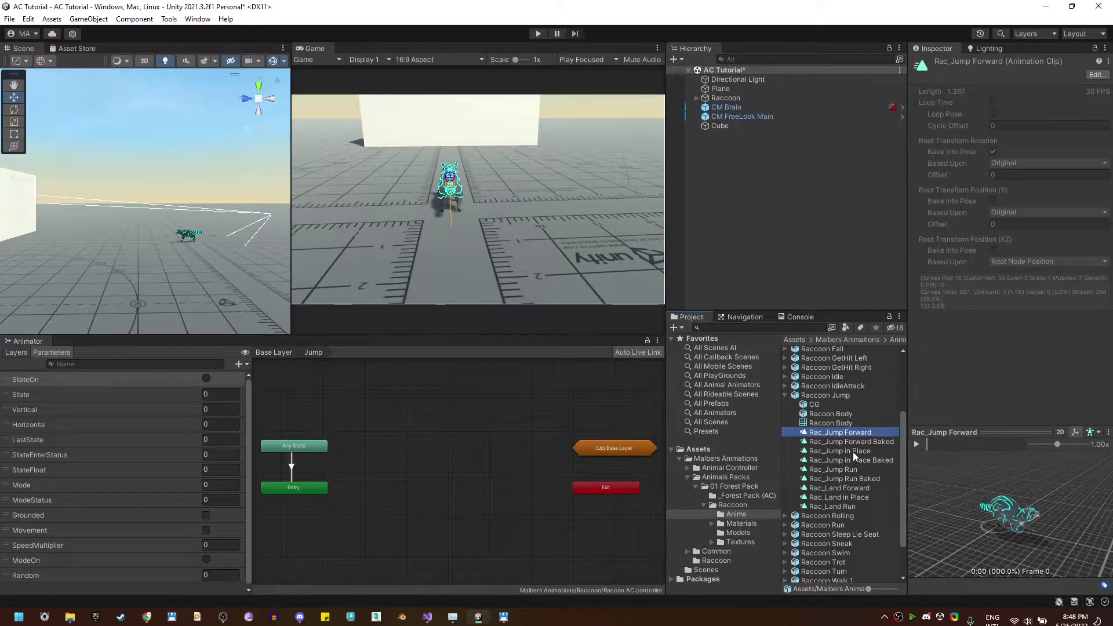
pyautogui.keyDown('ctrl'); pyautogui.click(854, 451); pyautogui.keyUp('ctrl')
pyautogui.keyDown('ctrl'); pyautogui.click(854, 470); pyautogui.keyUp('ctrl')
pyautogui.moveTo(854, 470); pyautogui.dragTo(429, 402)
# Stack the jump states between Entry and Exit in the order Rac_Jump in Place, Rac_Jump Forward, Rac_Jump Run.
pyautogui.moveTo(437, 450); pyautogui.dragTo(420, 479)
pyautogui.moveTo(428, 422); pyautogui.dragTo(420, 458)
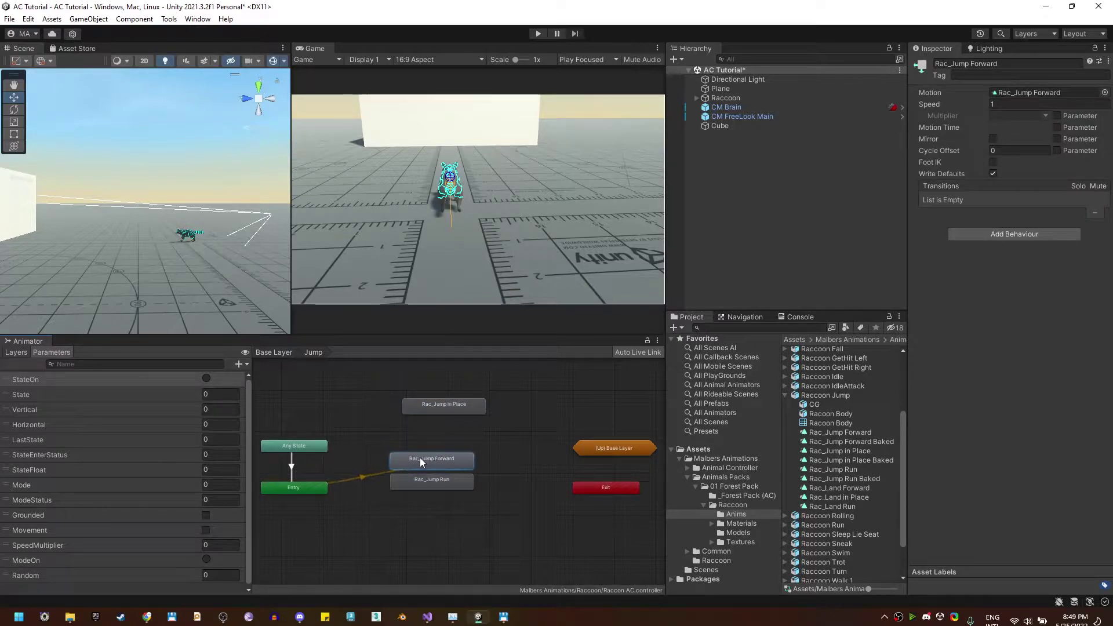
pyautogui.moveTo(437, 406); pyautogui.dragTo(424, 437)
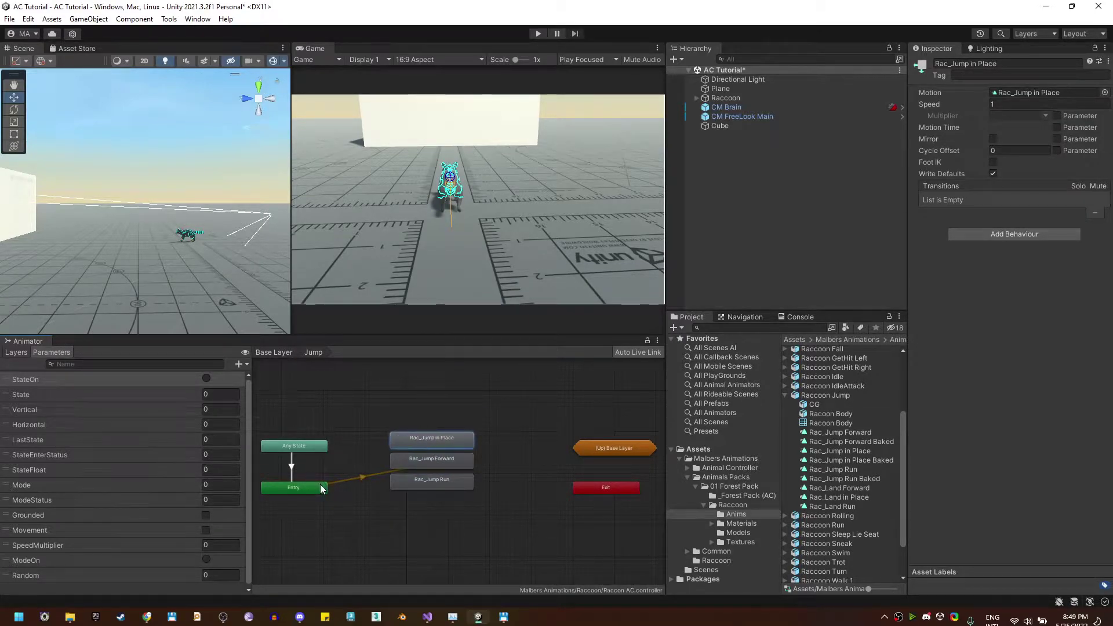
# Set Rac_Jump in Place as the default state of the Jump sub-state machine.
pyautogui.rightClick(320, 488)
pyautogui.click(348, 506)
pyautogui.click(444, 440)
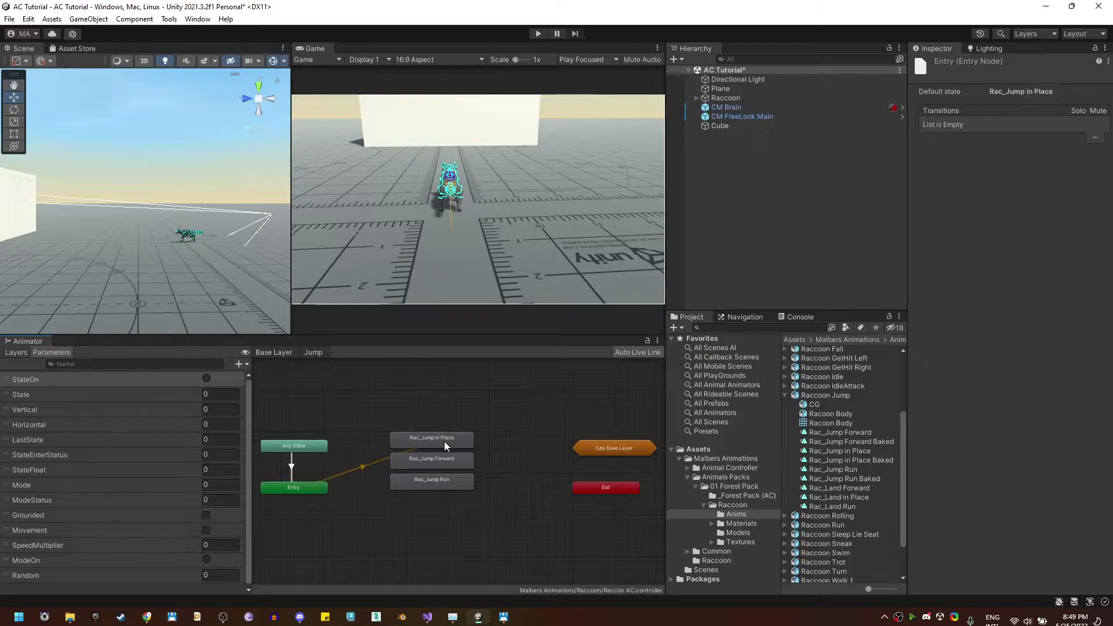
# Tag the three jump states as Jump and check the tag against the Raccoon's Jump state.
pyautogui.moveTo(444, 440); pyautogui.dragTo(418, 458)
pyautogui.moveTo(421, 486); pyautogui.dragTo(416, 484)
pyautogui.moveTo(499, 507); pyautogui.dragTo(444, 422)
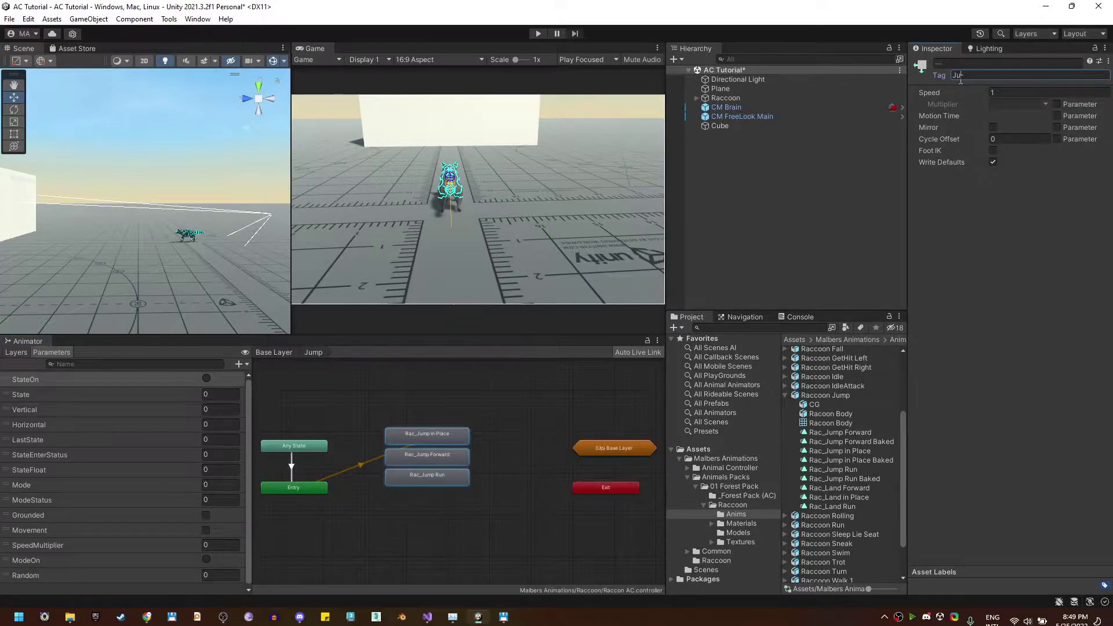
pyautogui.click(725, 98)
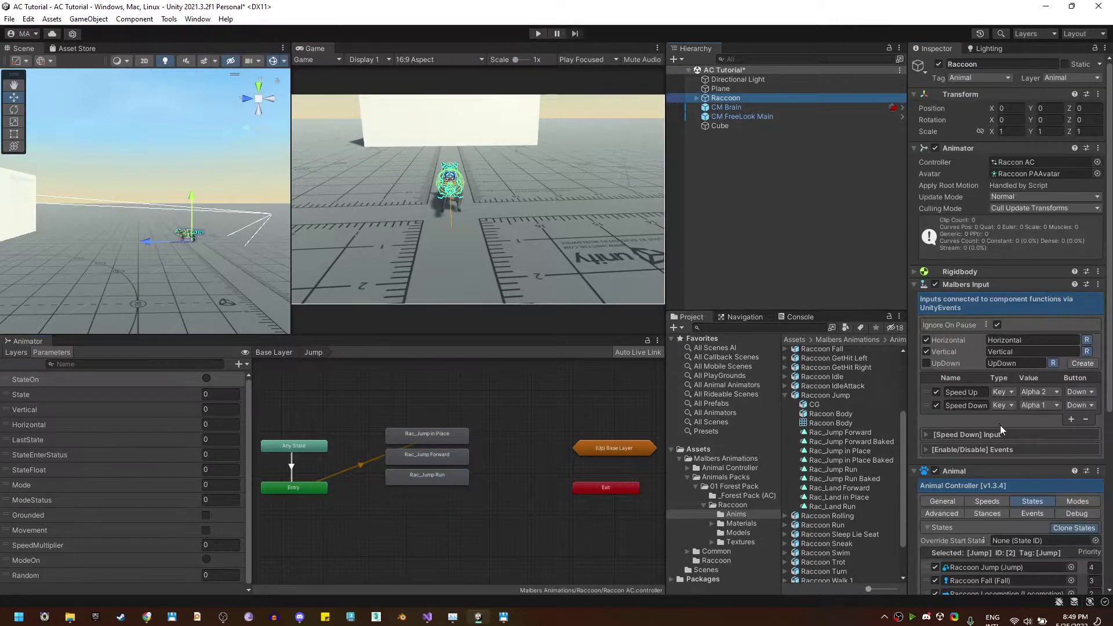
pyautogui.scroll(-5, 1015, 466)
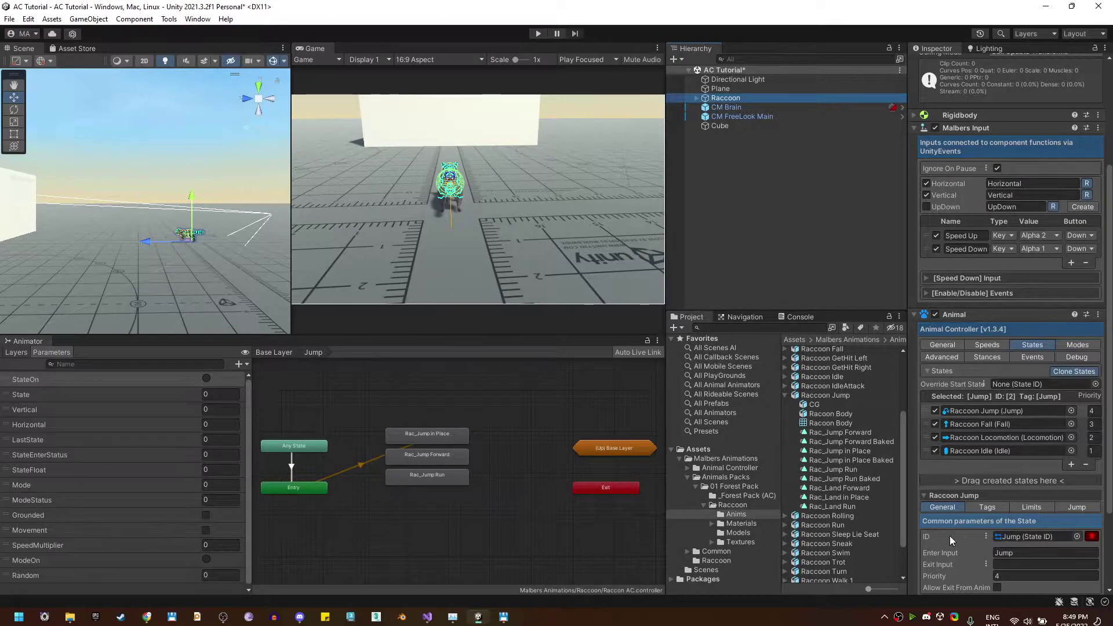
# Move the three stacked jump states together so they sit level with the Any State and Entry nodes.
pyautogui.click(462, 423)
pyautogui.moveTo(461, 423); pyautogui.dragTo(484, 404, button='middle')
pyautogui.moveTo(322, 470); pyautogui.dragTo(321, 454)
pyautogui.click(531, 405)
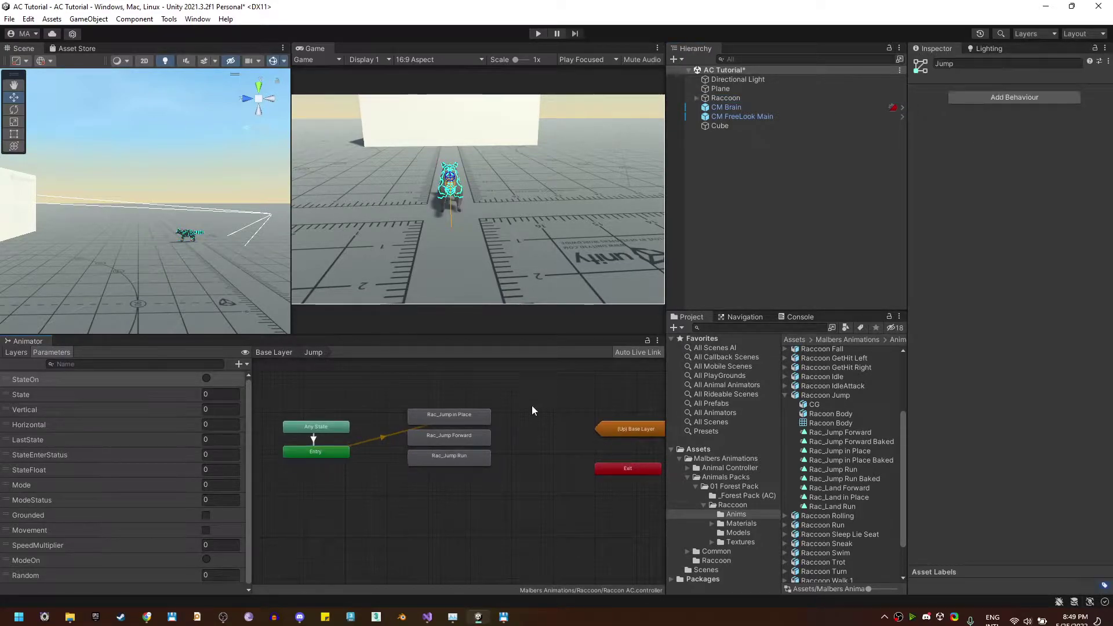
pyautogui.scroll(3, 531, 405)
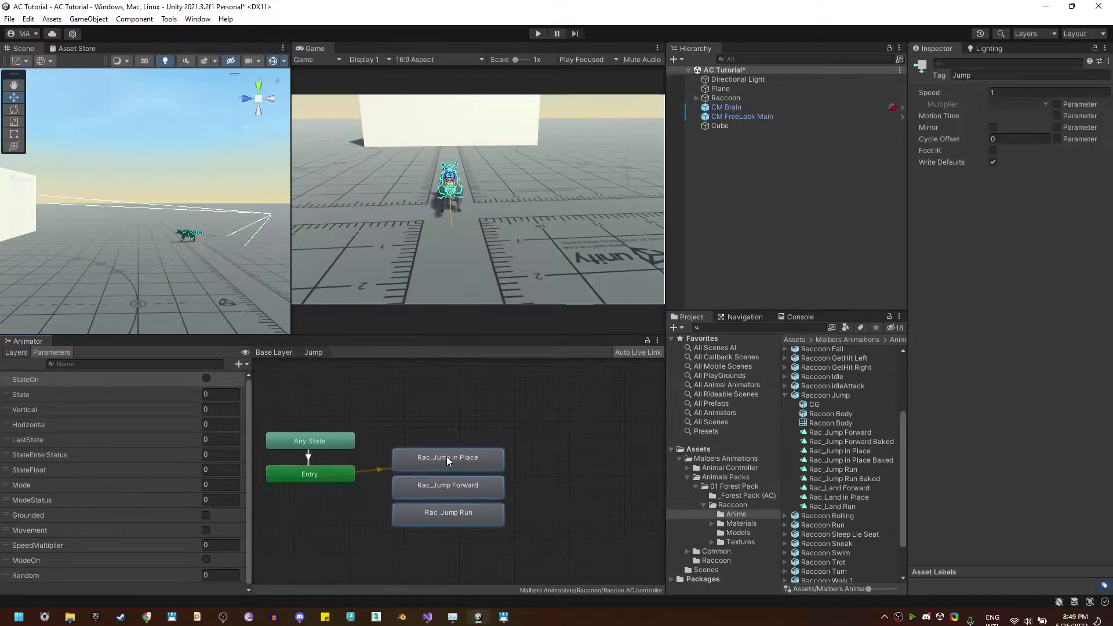
pyautogui.click(498, 410)
pyautogui.moveTo(504, 440); pyautogui.dragTo(530, 410, button='middle')
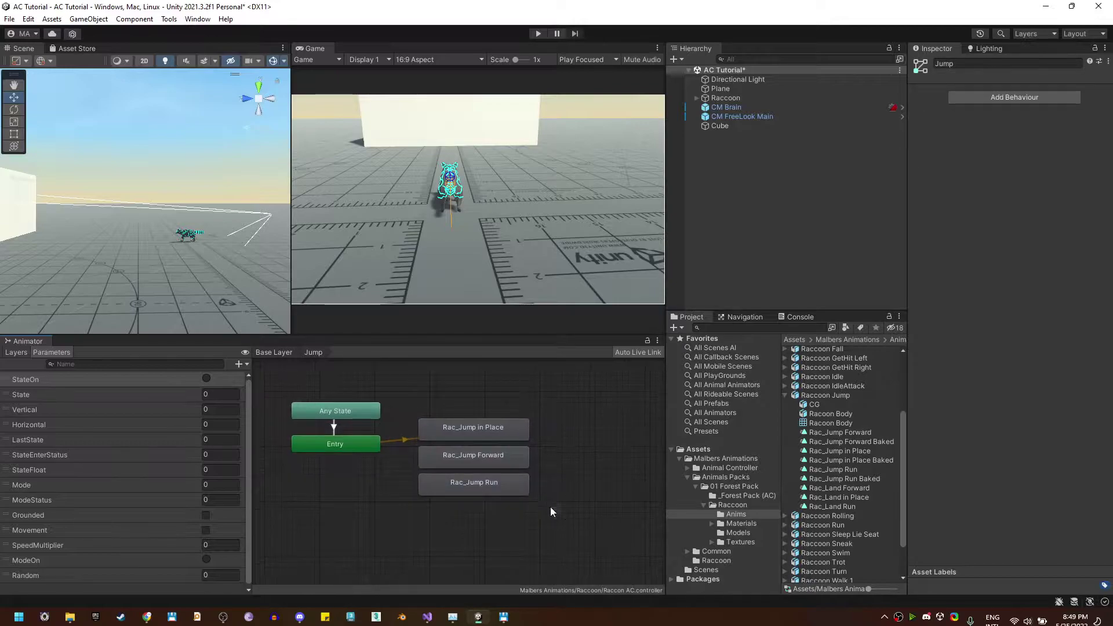
pyautogui.moveTo(551, 510); pyautogui.dragTo(490, 414)
pyautogui.click(507, 388)
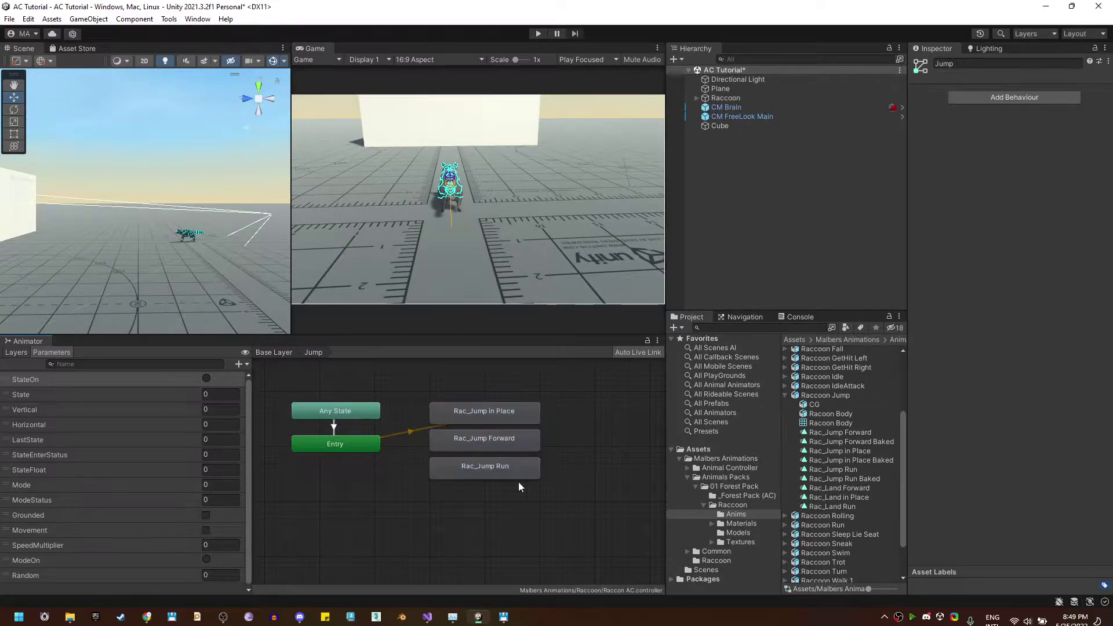
pyautogui.moveTo(518, 482); pyautogui.dragTo(495, 464, button='middle')
pyautogui.moveTo(647, 474); pyautogui.dragTo(513, 455)
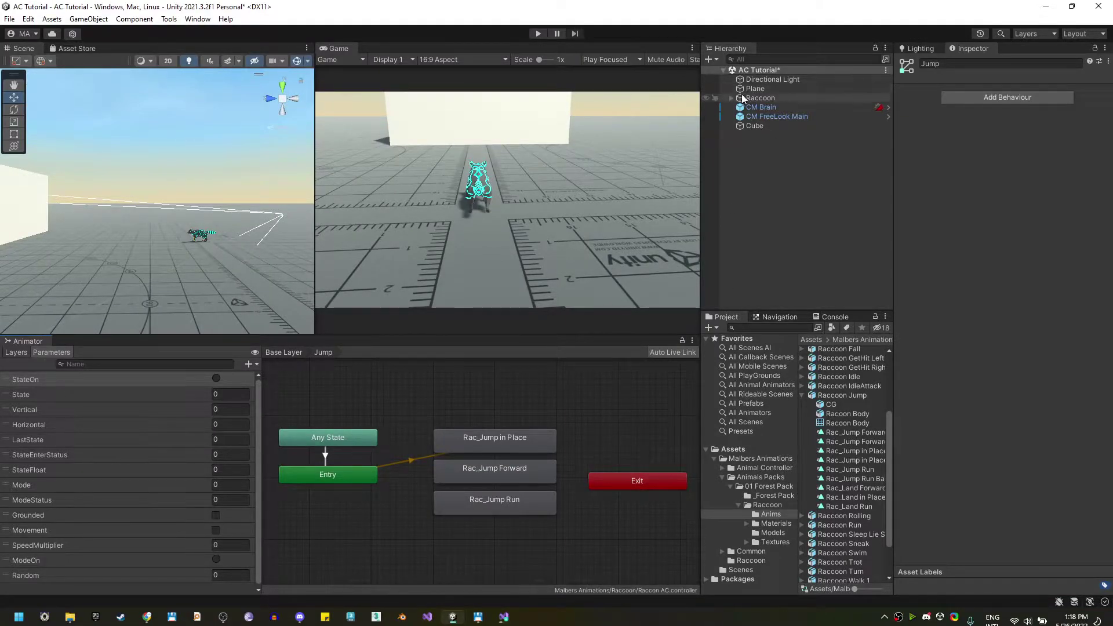
# Set the number of jump profiles in the Raccoon's Jump state to 3.
pyautogui.click(760, 98)
pyautogui.scroll(-1, 940, 268)
pyautogui.scroll(-1, 940, 267)
pyautogui.click(913, 334)
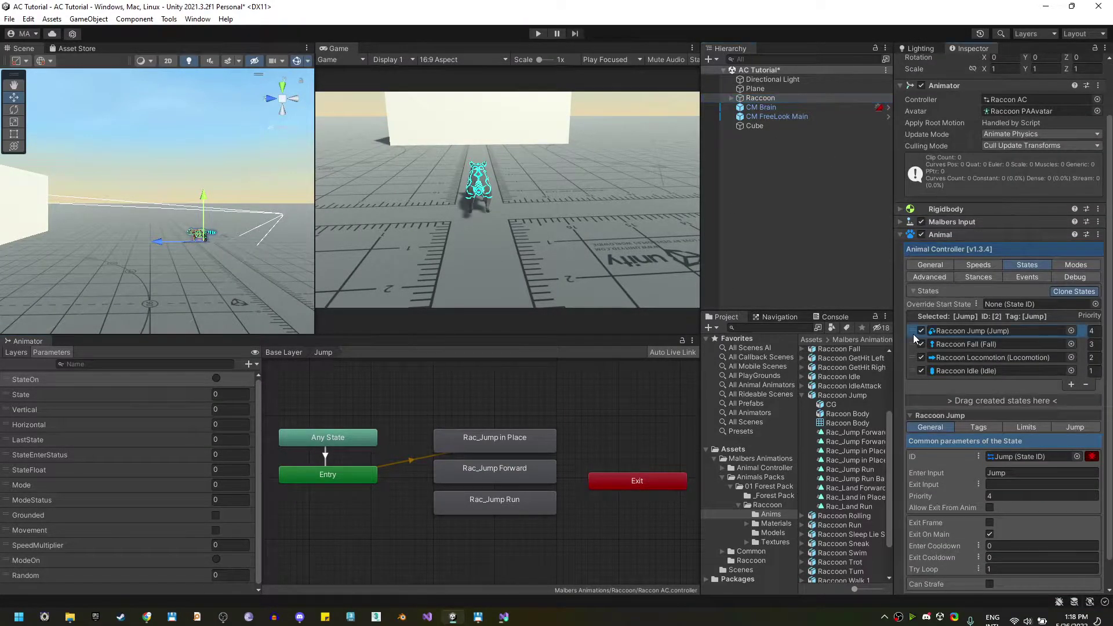
pyautogui.click(1074, 398)
pyautogui.scroll(-2, 1074, 397)
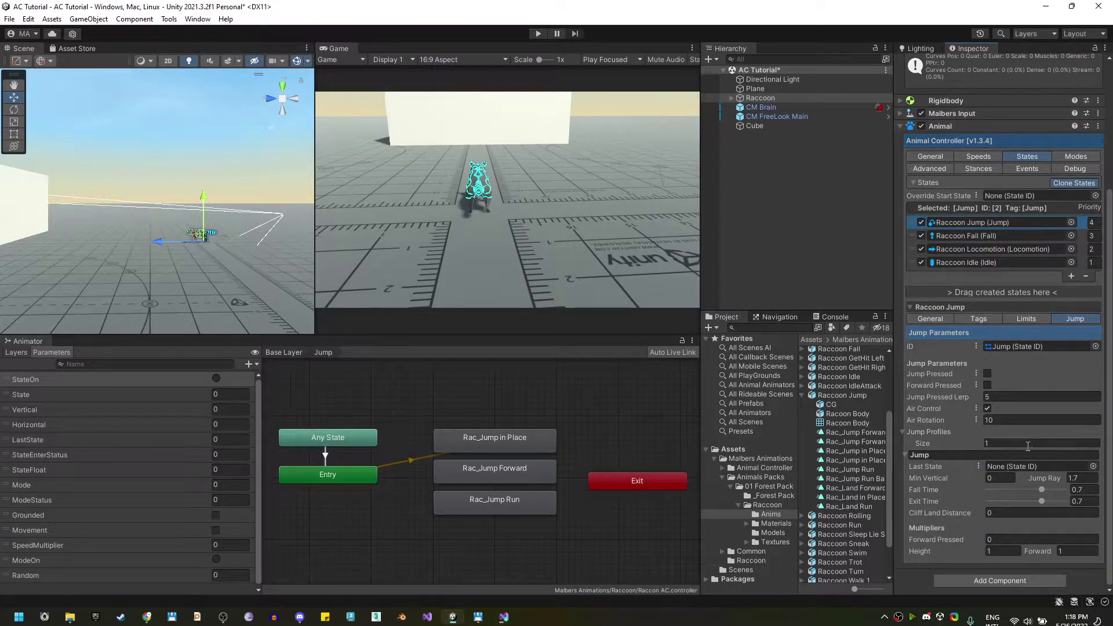
pyautogui.press('Return')
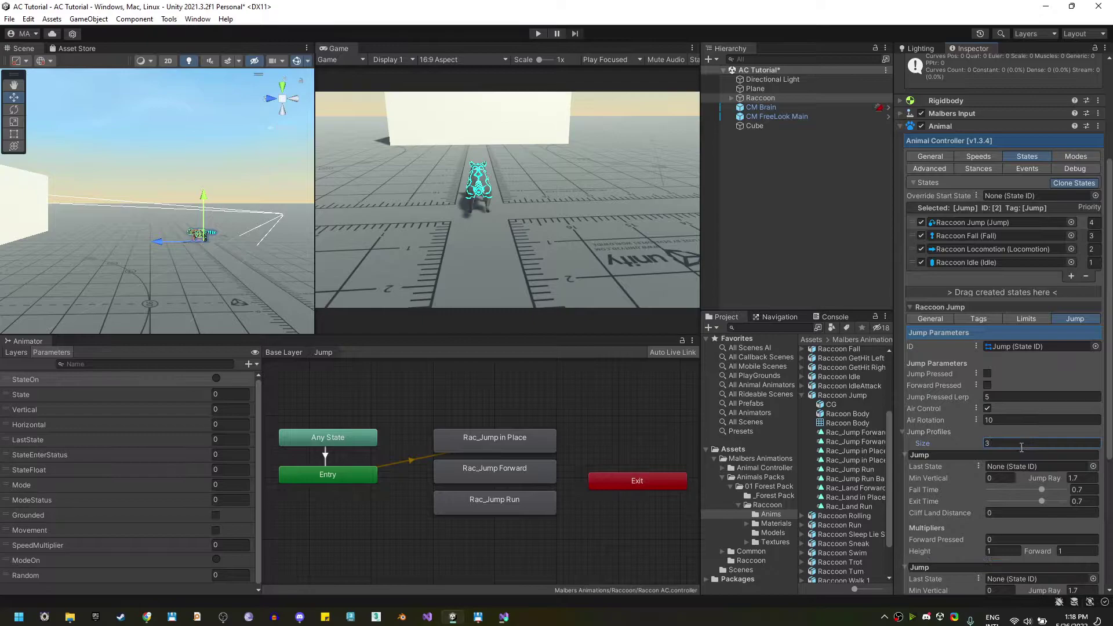
# Name the three jump profiles Jump In Place, Jump Forward and Jump Run.
pyautogui.scroll(-3, 1027, 444)
pyautogui.click(959, 238)
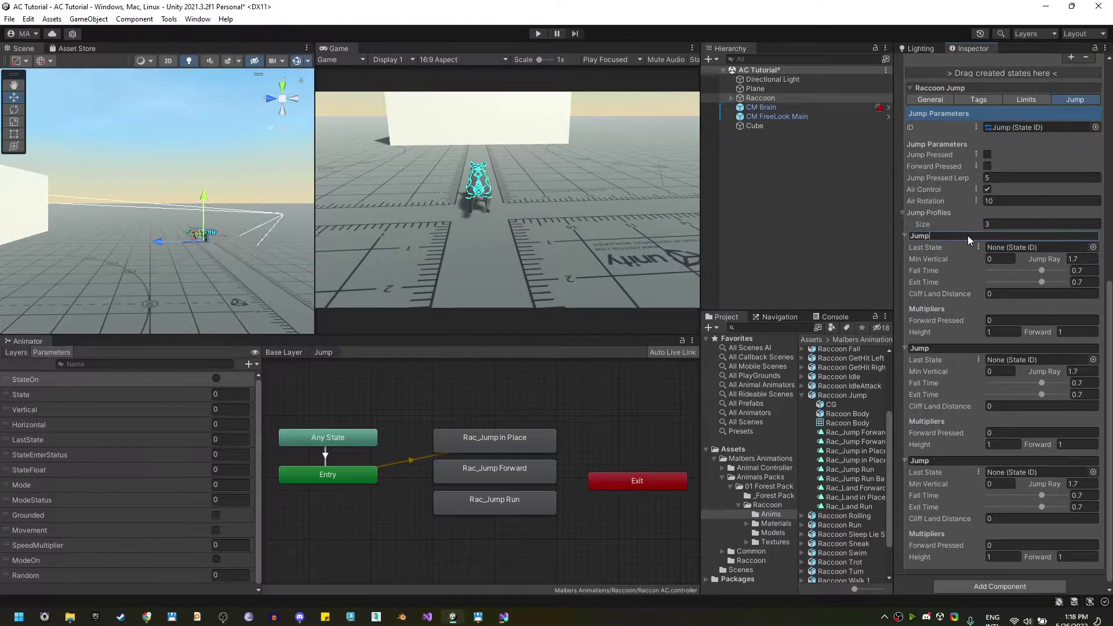
pyautogui.write('In Place')
pyautogui.click(974, 348)
pyautogui.write('Forward')
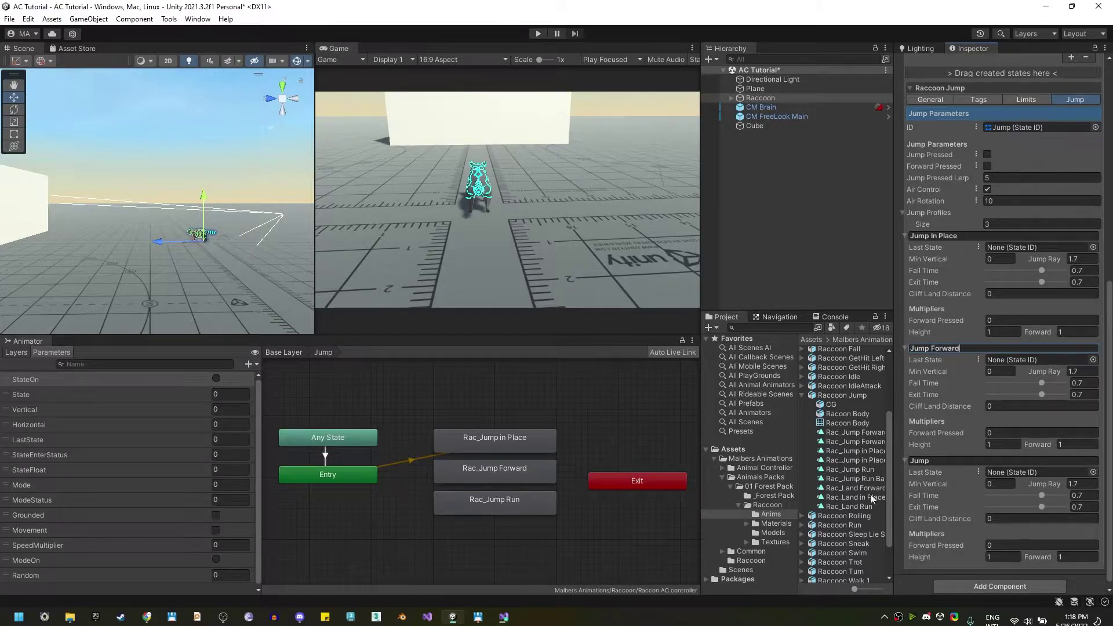
pyautogui.click(971, 461)
pyautogui.write('Run')
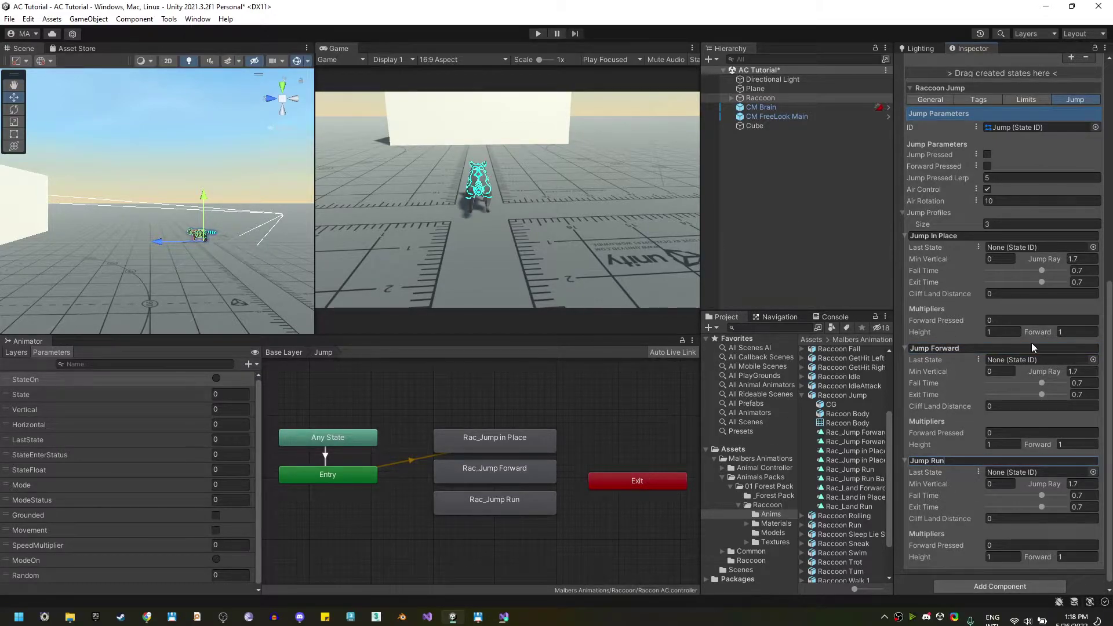
# Set Min Vertical to 1 for the Jump Forward profile and to 2.5 for the Jump Run profile.
pyautogui.scroll(1, 1003, 384)
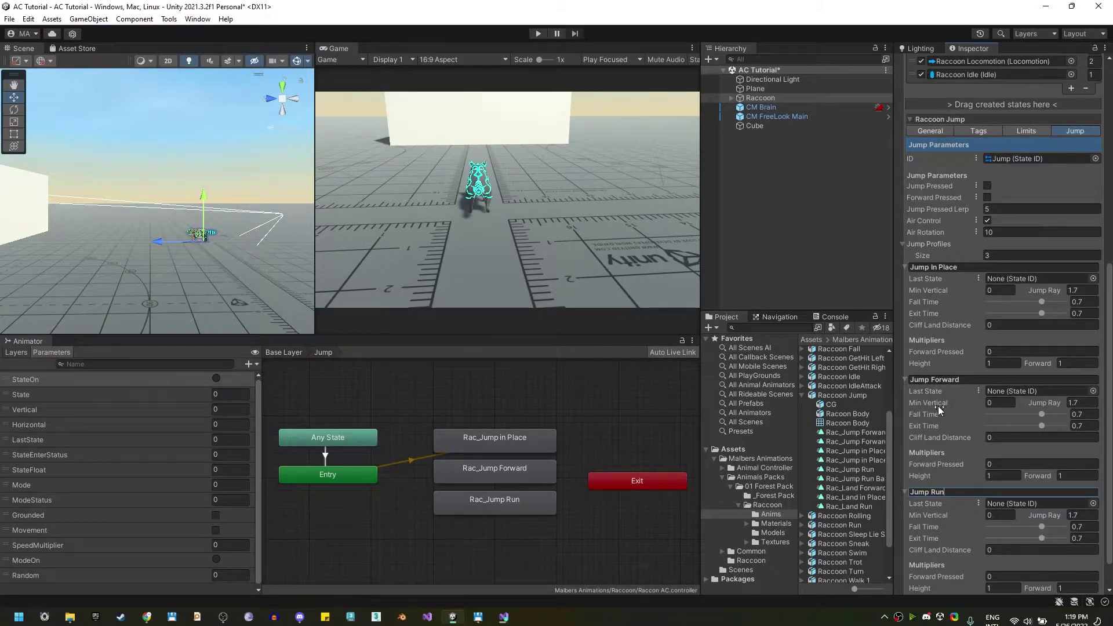
pyautogui.click(1001, 404)
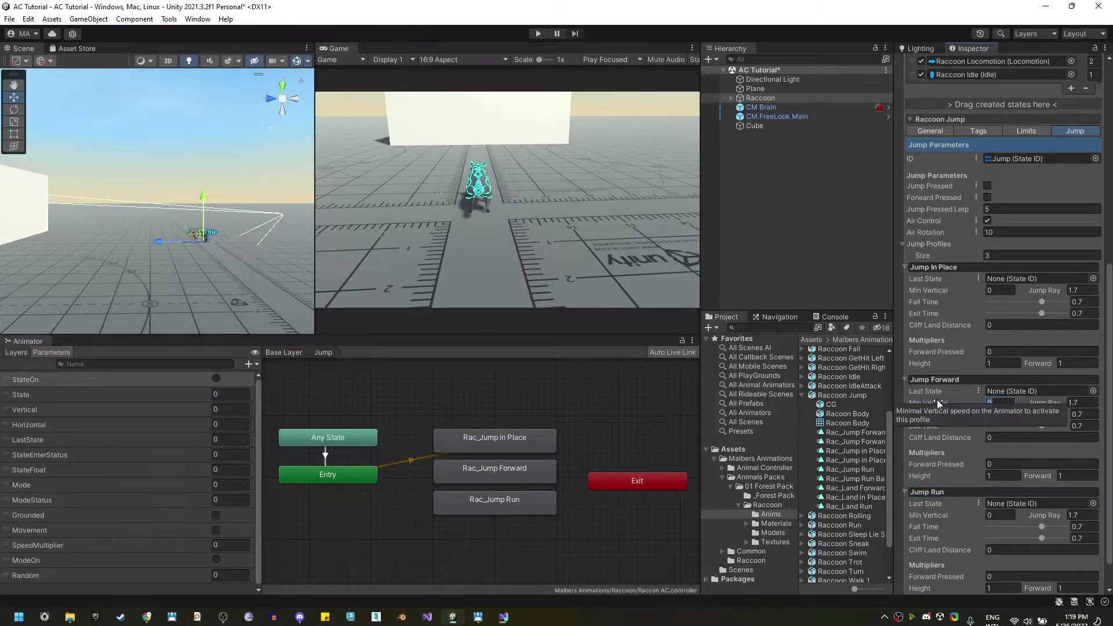
pyautogui.write('1')
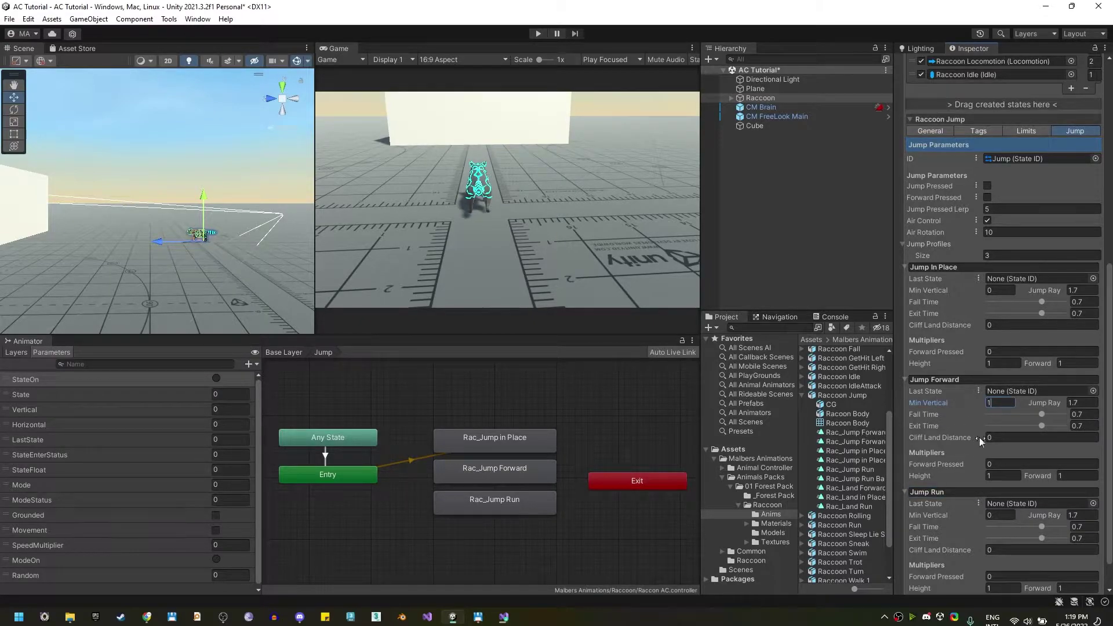
pyautogui.scroll(-2, 935, 523)
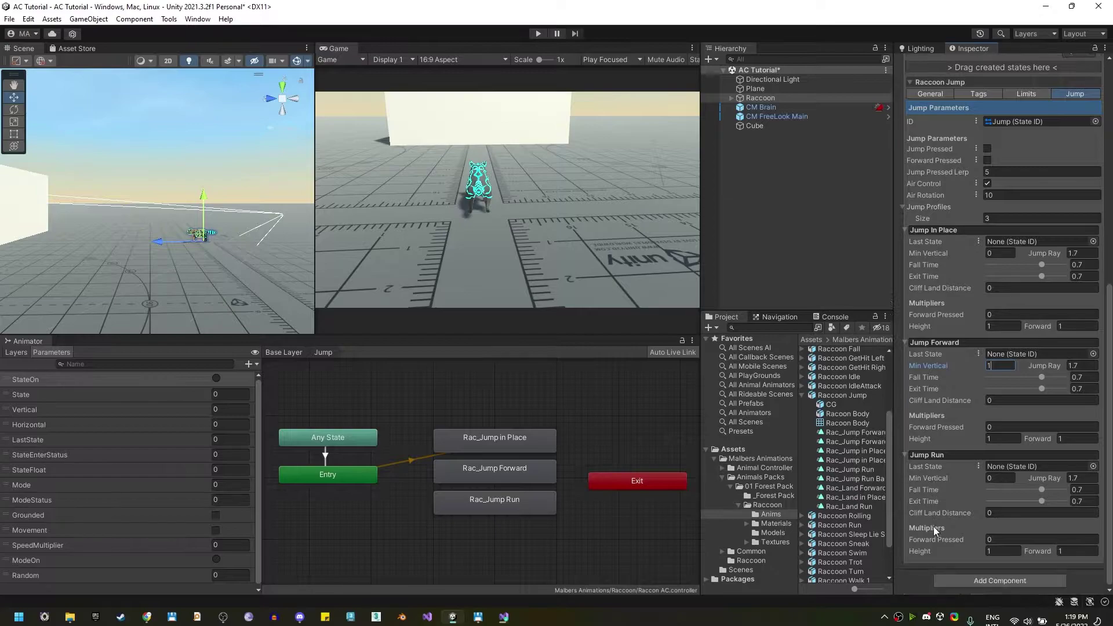
pyautogui.click(927, 478)
pyautogui.write('2.5')
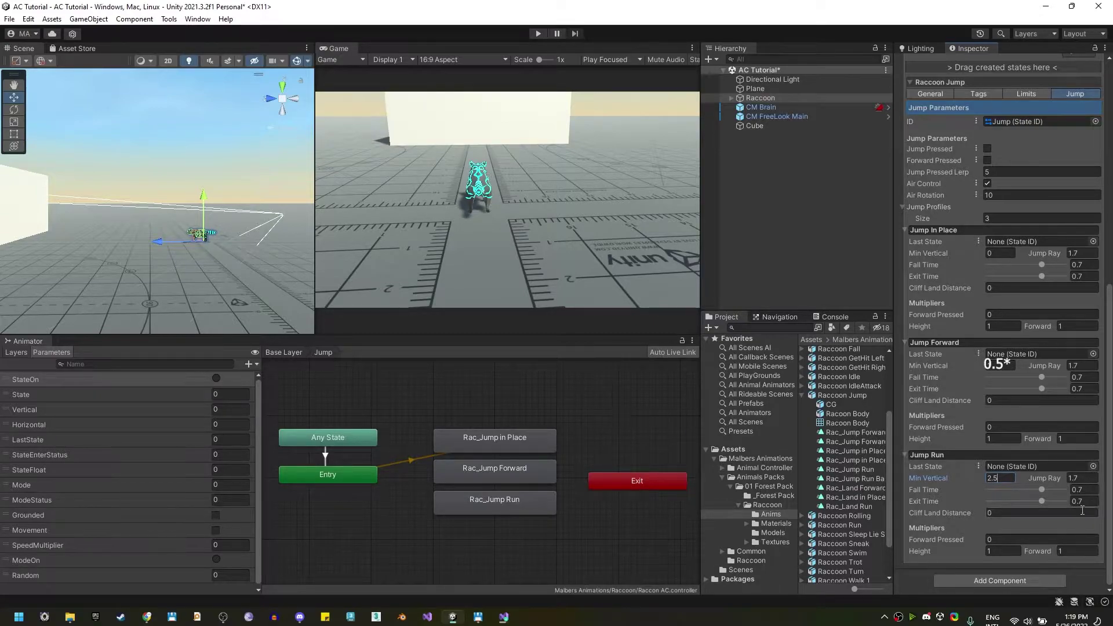
# Make a transition from Entry to Rac_Jump Forward in the Jump sub-state machine.
pyautogui.click(510, 393)
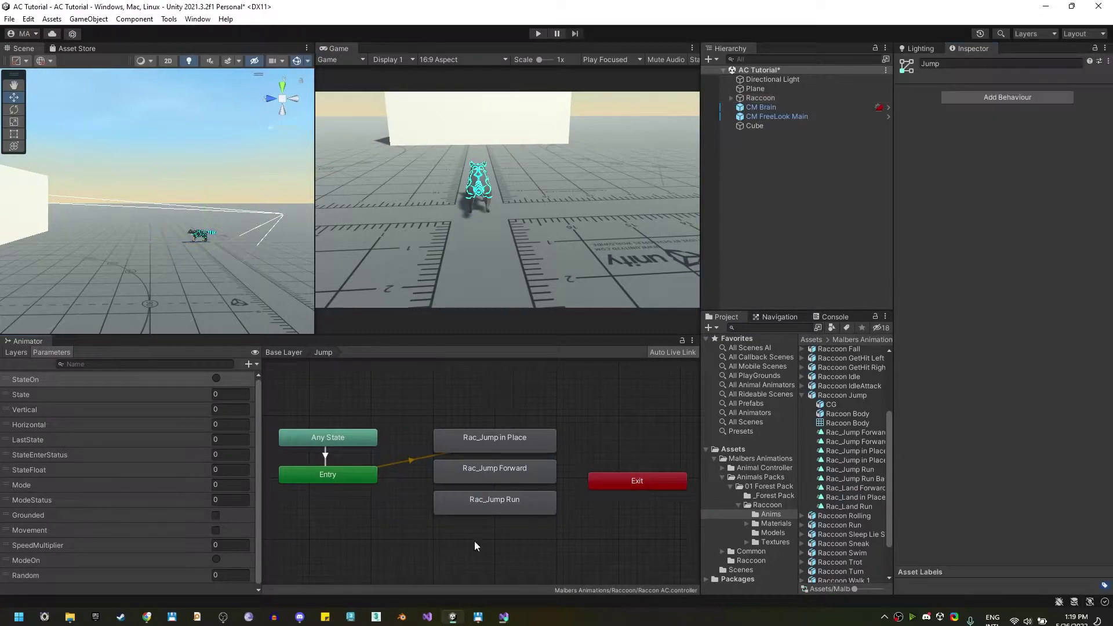
pyautogui.rightClick(360, 479)
pyautogui.click(383, 480)
pyautogui.click(464, 471)
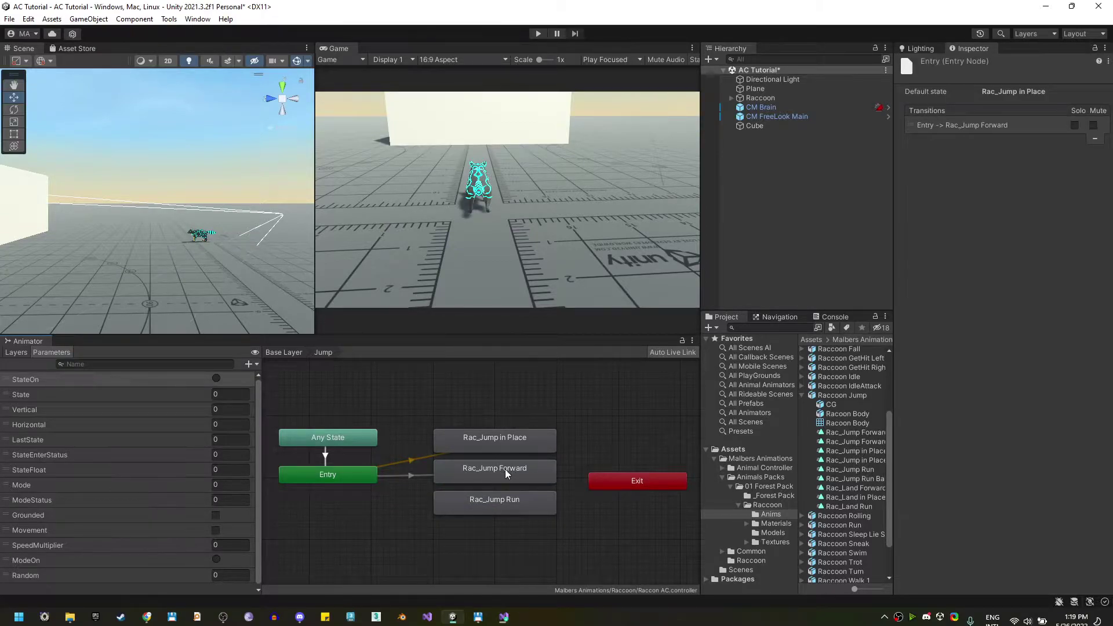
# Give the Entry -> Rac_Jump Forward transition the condition Vertical Greater 0.5.
pyautogui.click(399, 476)
pyautogui.click(1077, 232)
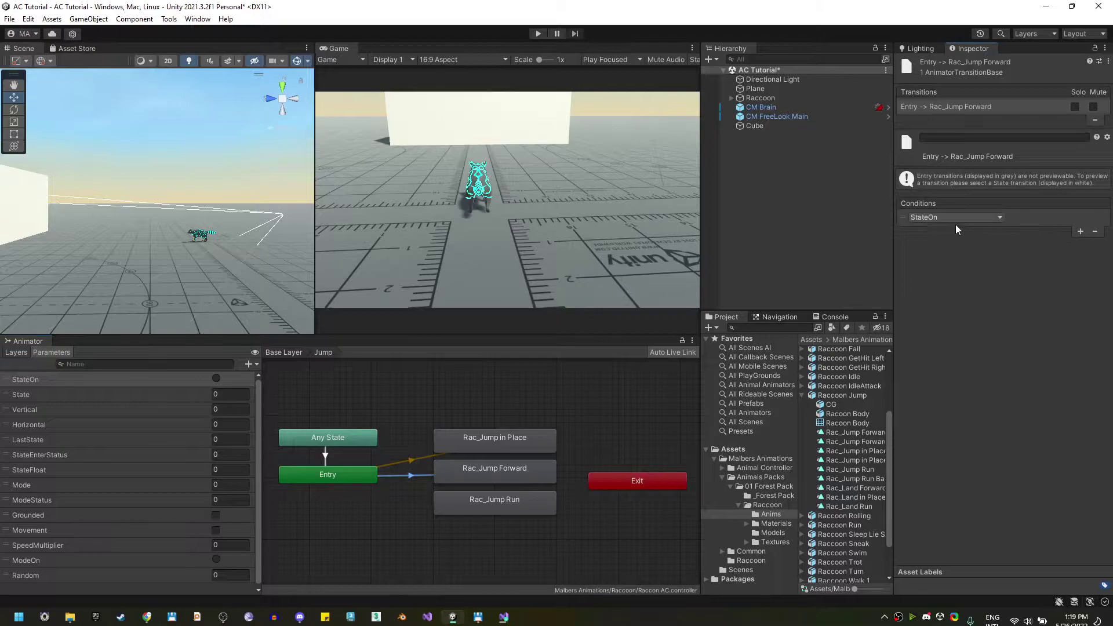
pyautogui.click(953, 219)
pyautogui.click(937, 273)
pyautogui.click(1036, 217)
pyautogui.click(1073, 212)
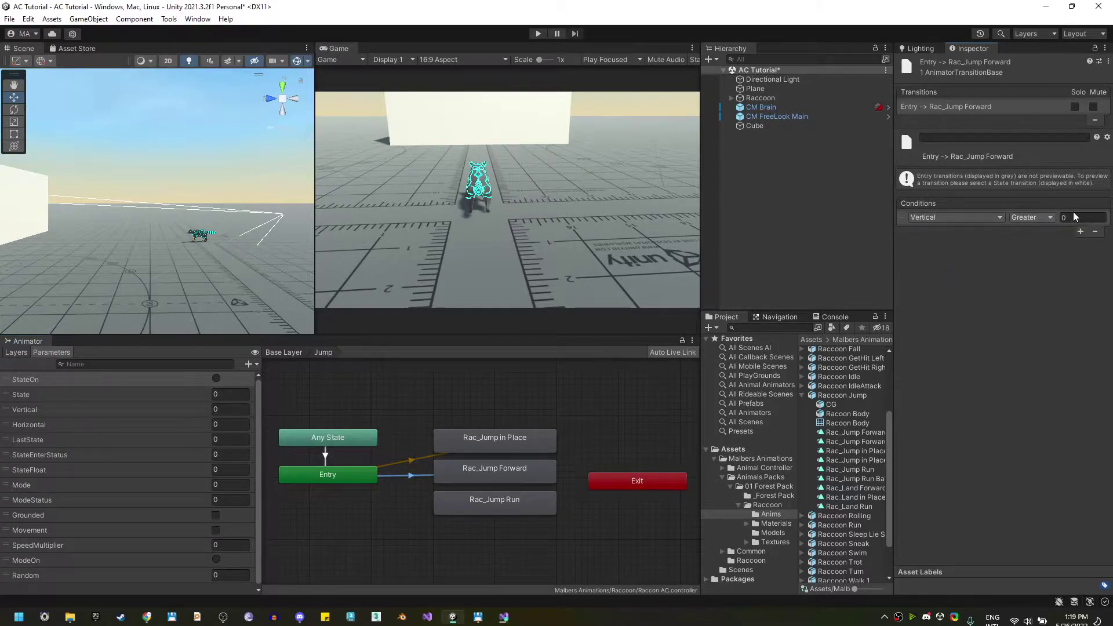
pyautogui.click(1084, 217)
# Make a transition from Entry to Rac_Jump Run.
pyautogui.rightClick(326, 478)
pyautogui.click(351, 479)
pyautogui.click(421, 500)
# Give the Entry -> Rac_Jump Run transition the condition Vertical Less 2.5.
pyautogui.click(406, 490)
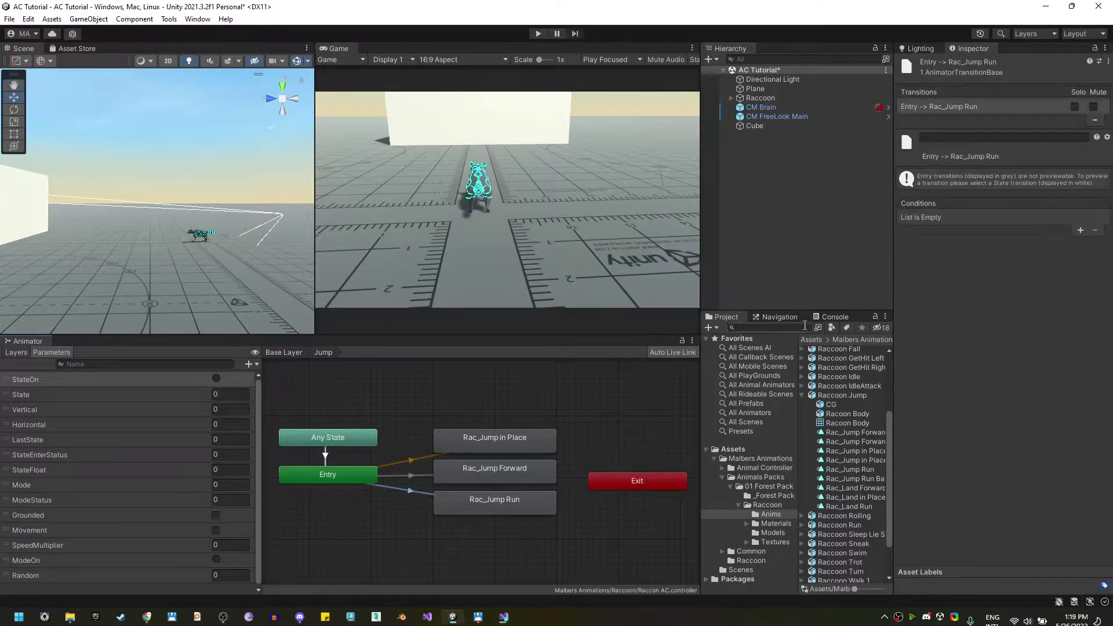
pyautogui.click(1080, 231)
pyautogui.click(954, 218)
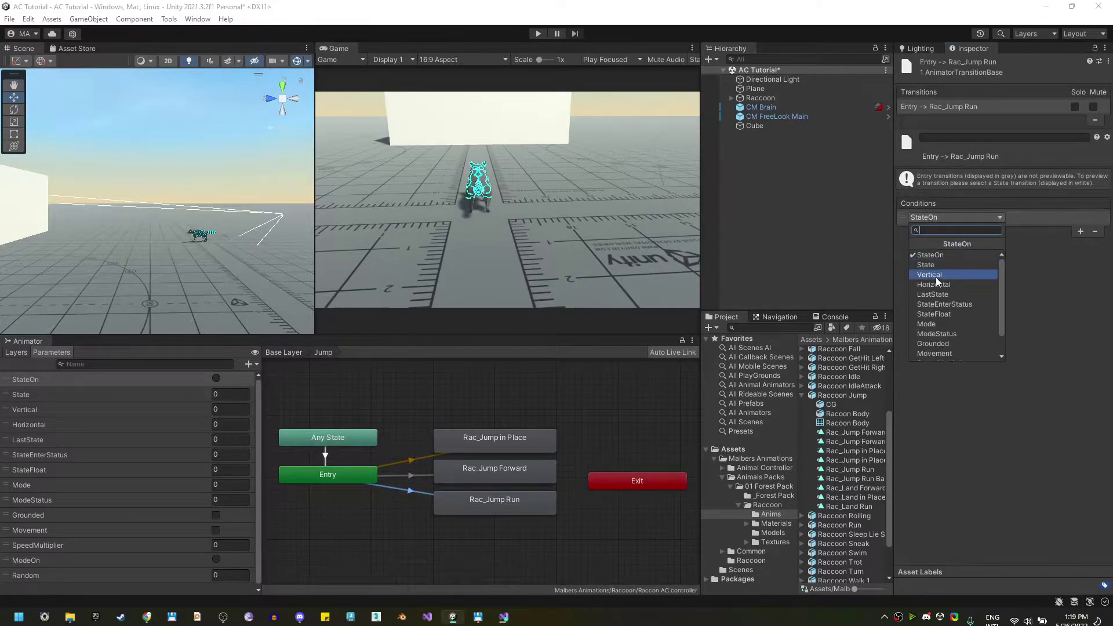
pyautogui.click(951, 267)
pyautogui.click(1029, 218)
pyautogui.click(1037, 244)
pyautogui.click(1083, 217)
pyautogui.write('2.5')
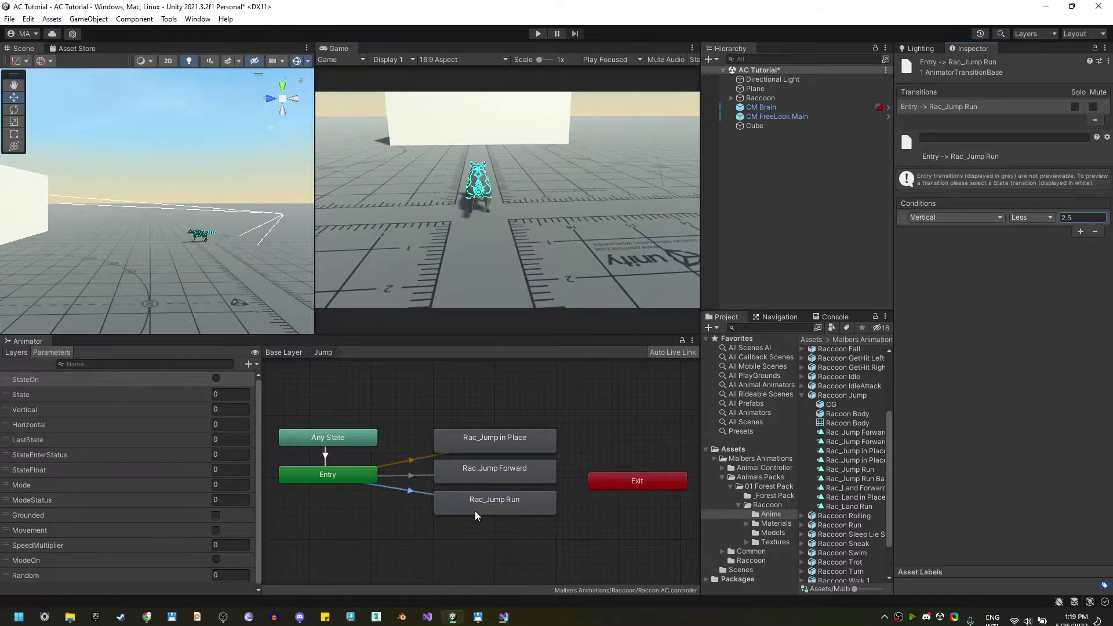
# Check the Raccoon's Ground speed set and change the comparison in the Entry -> Rac_Jump Run condition to Greater.
pyautogui.click(780, 99)
pyautogui.scroll(-3, 1011, 395)
pyautogui.click(985, 266)
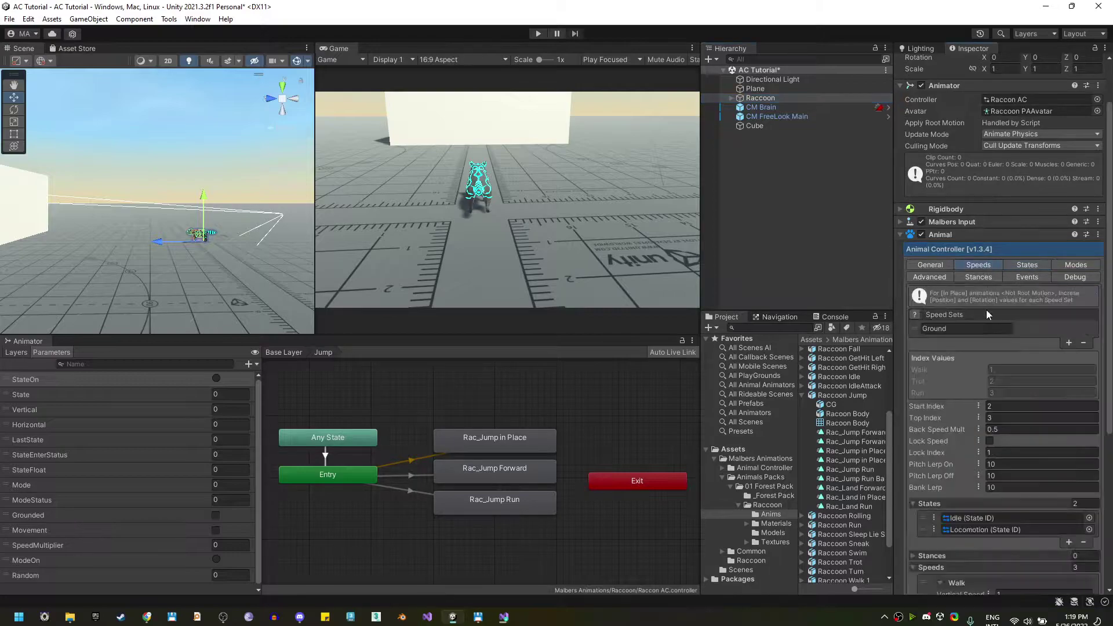
pyautogui.click(397, 488)
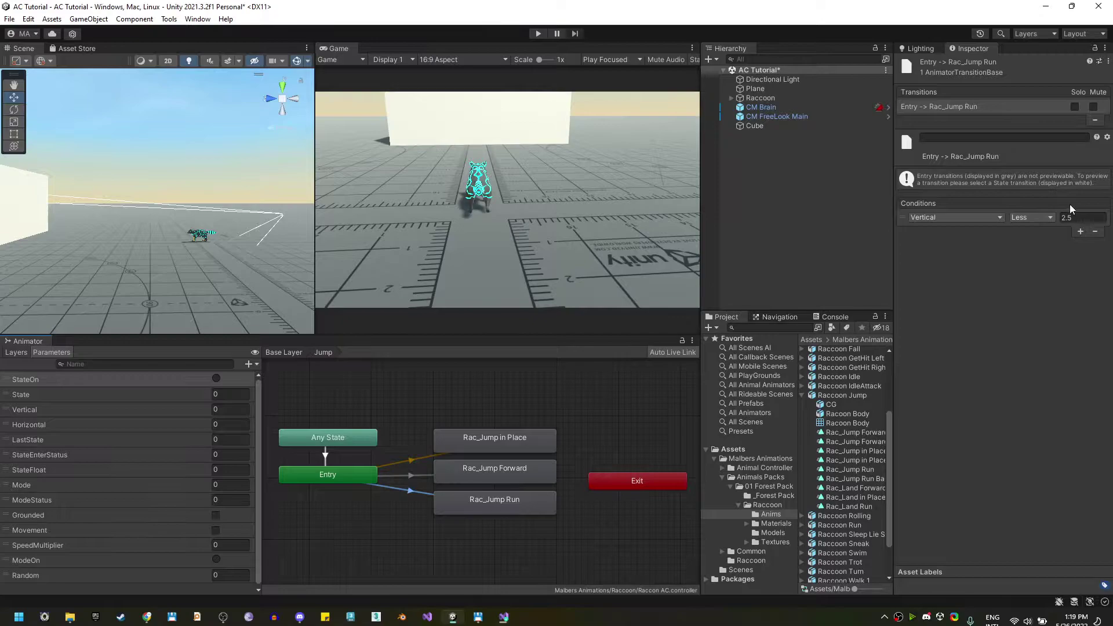
pyautogui.click(1031, 217)
pyautogui.click(1027, 228)
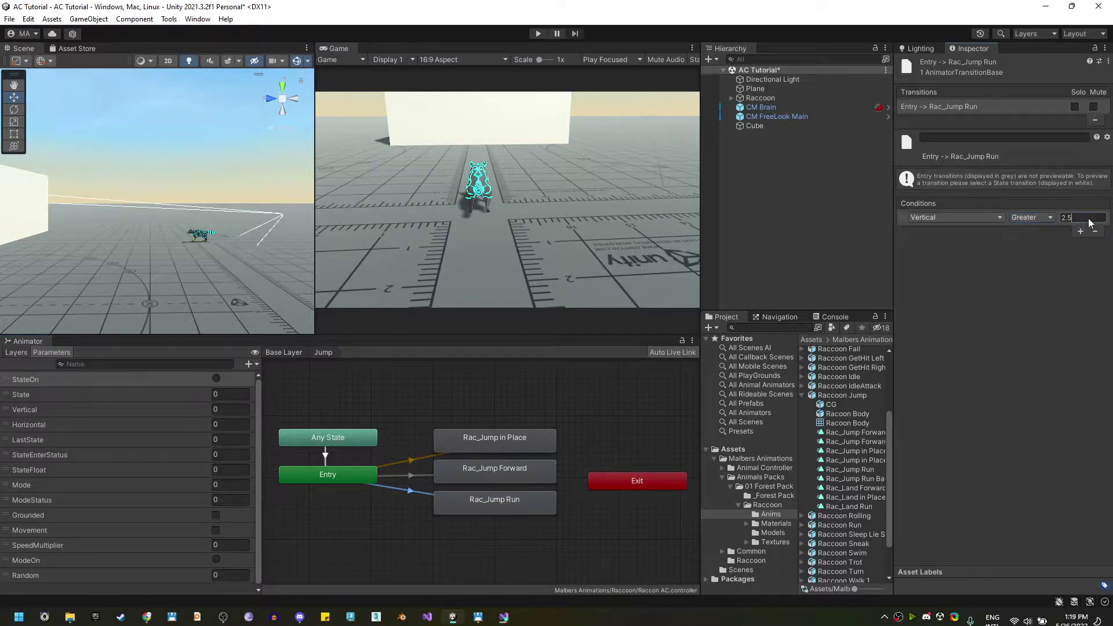
# Move the Entry -> Rac_Jump Run transition above Entry -> Rac_Jump Forward in Entry's order and review both transitions' conditions.
pyautogui.click(441, 495)
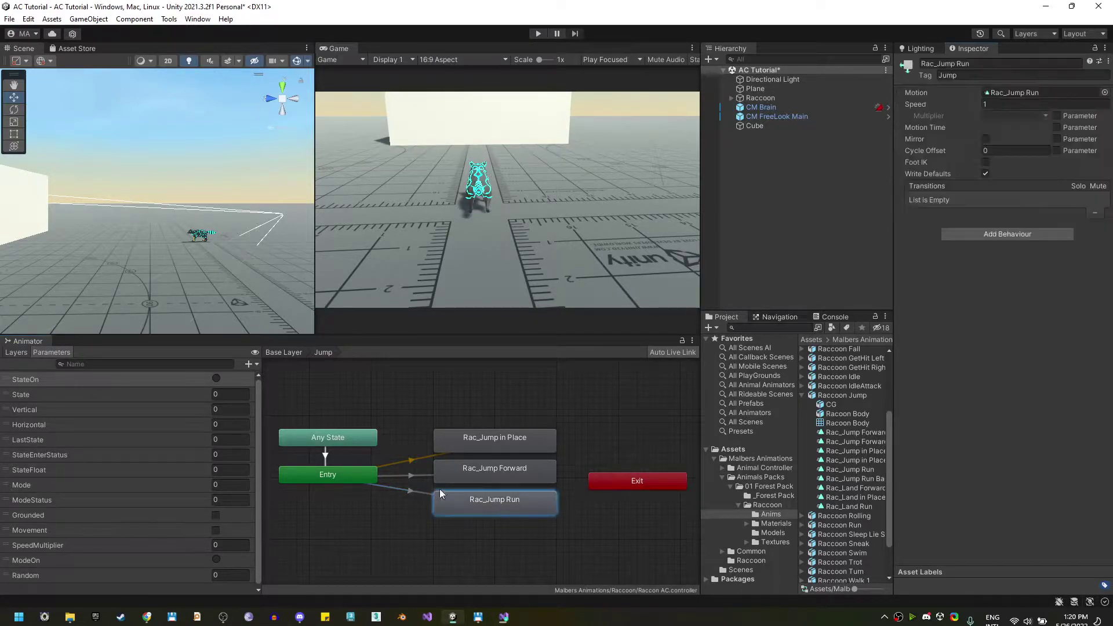
pyautogui.click(423, 475)
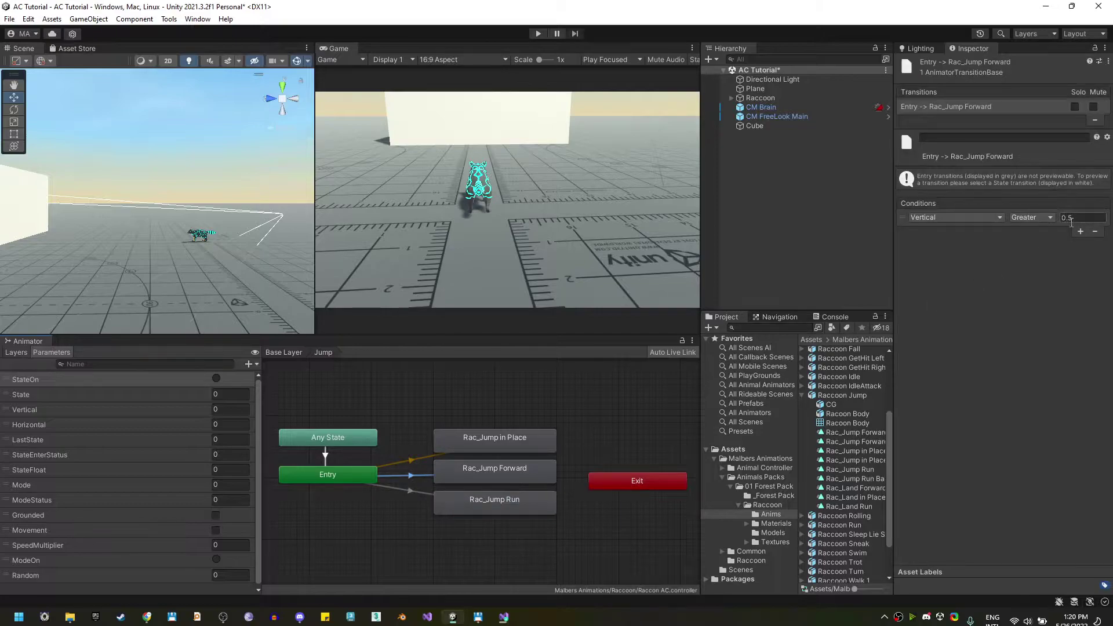
pyautogui.click(495, 470)
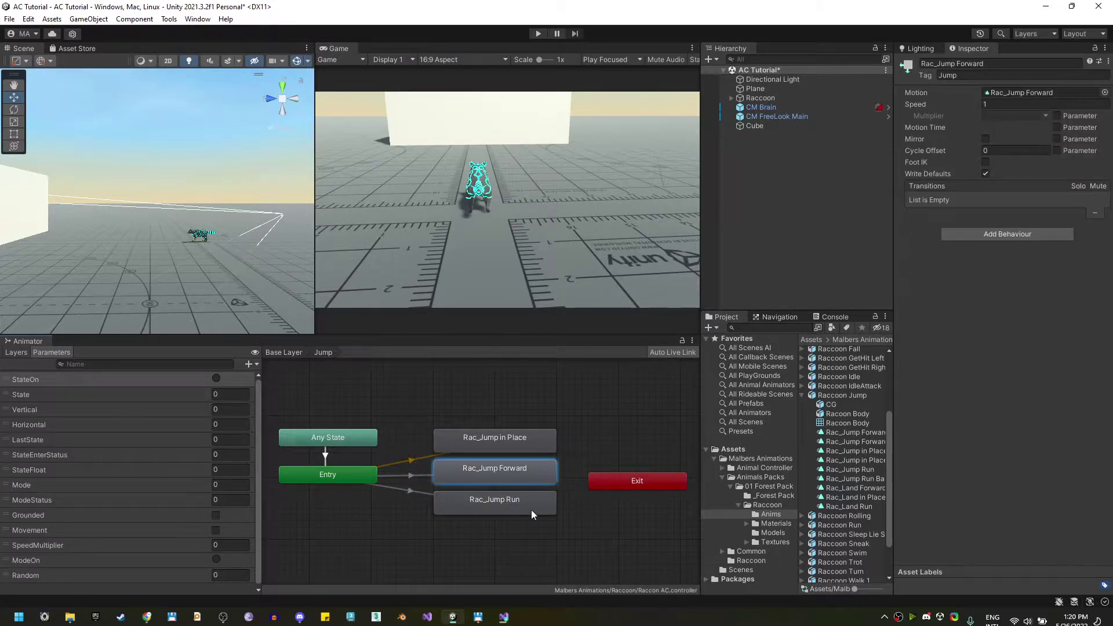
pyautogui.click(354, 479)
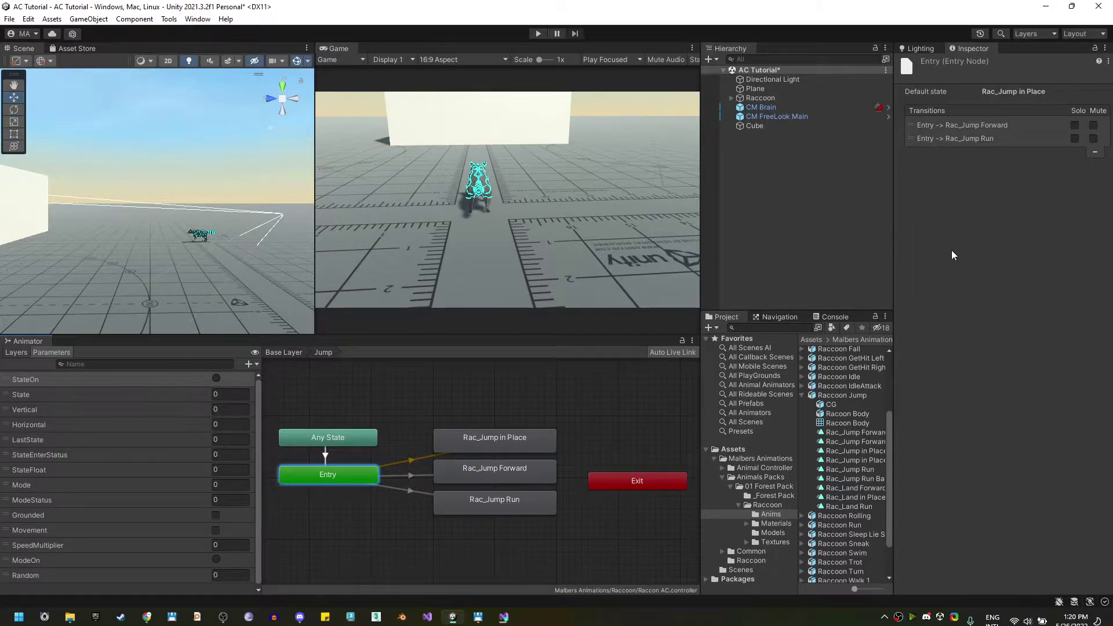
pyautogui.moveTo(913, 138); pyautogui.dragTo(917, 123)
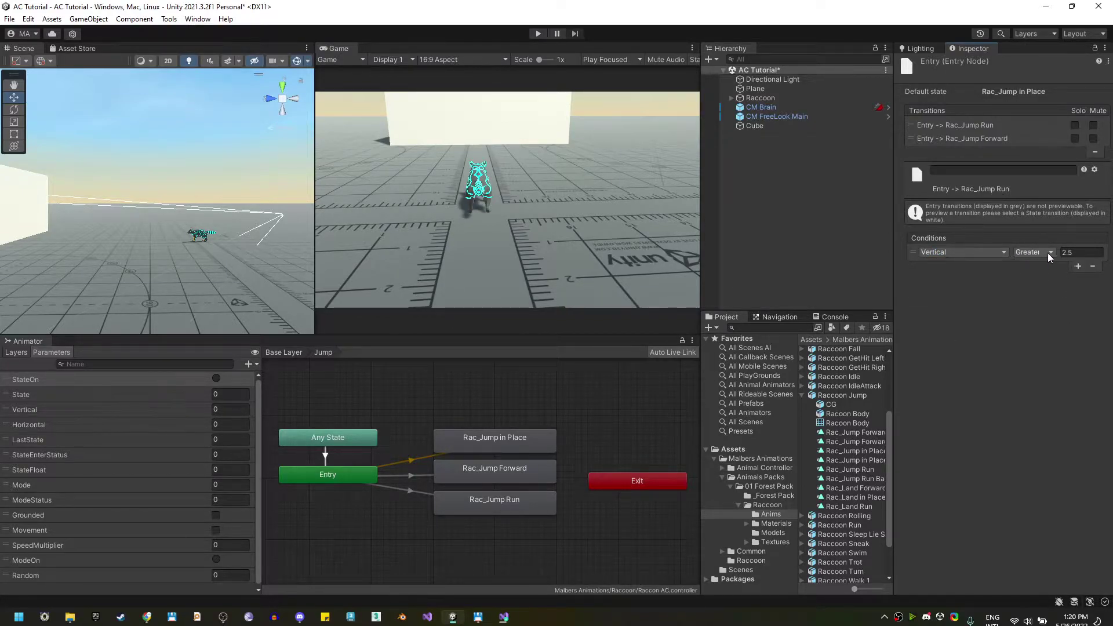
pyautogui.moveTo(1085, 253); pyautogui.dragTo(1042, 251)
pyautogui.click(914, 139)
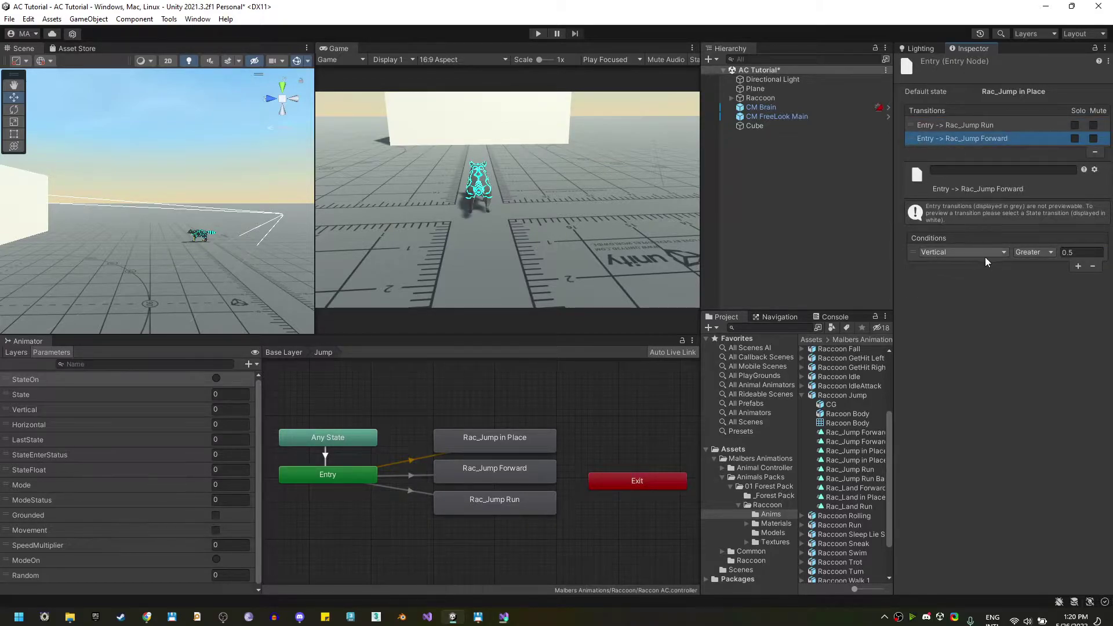
# Review the Entry -> Rac_Jump Forward condition threshold and inspect the Rac_Jump in Place state.
pyautogui.click(1081, 252)
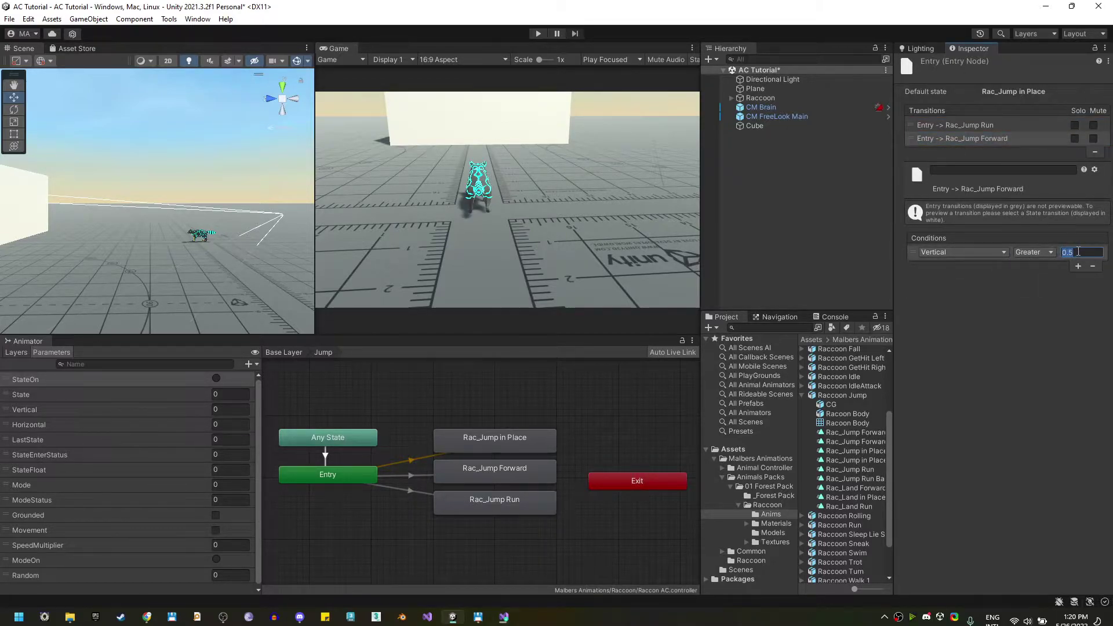
pyautogui.click(1038, 303)
pyautogui.click(525, 444)
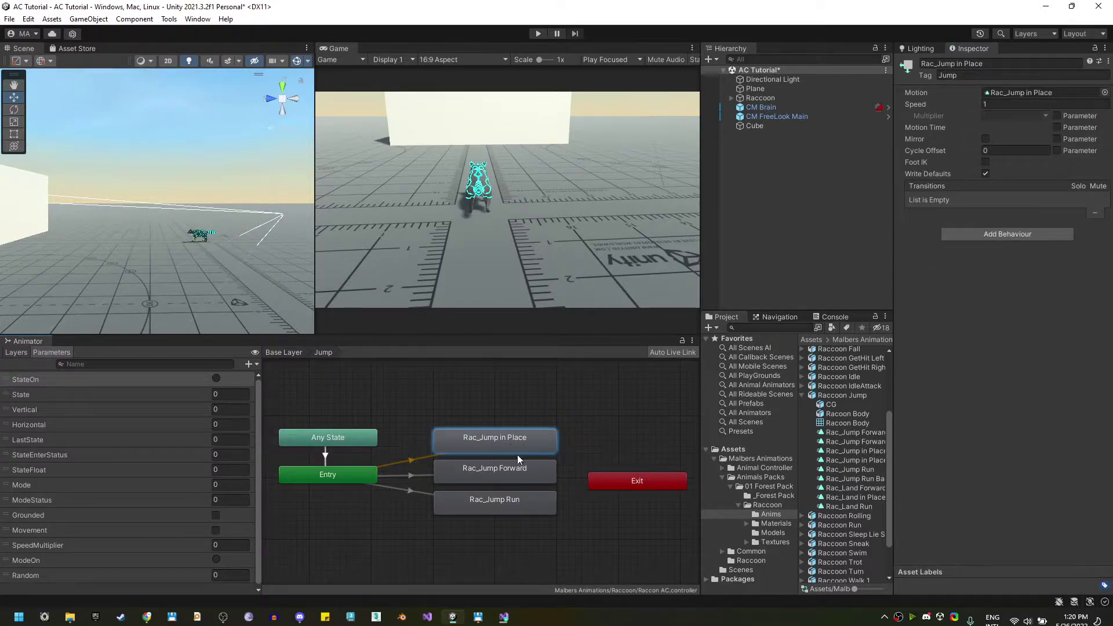
pyautogui.click(424, 456)
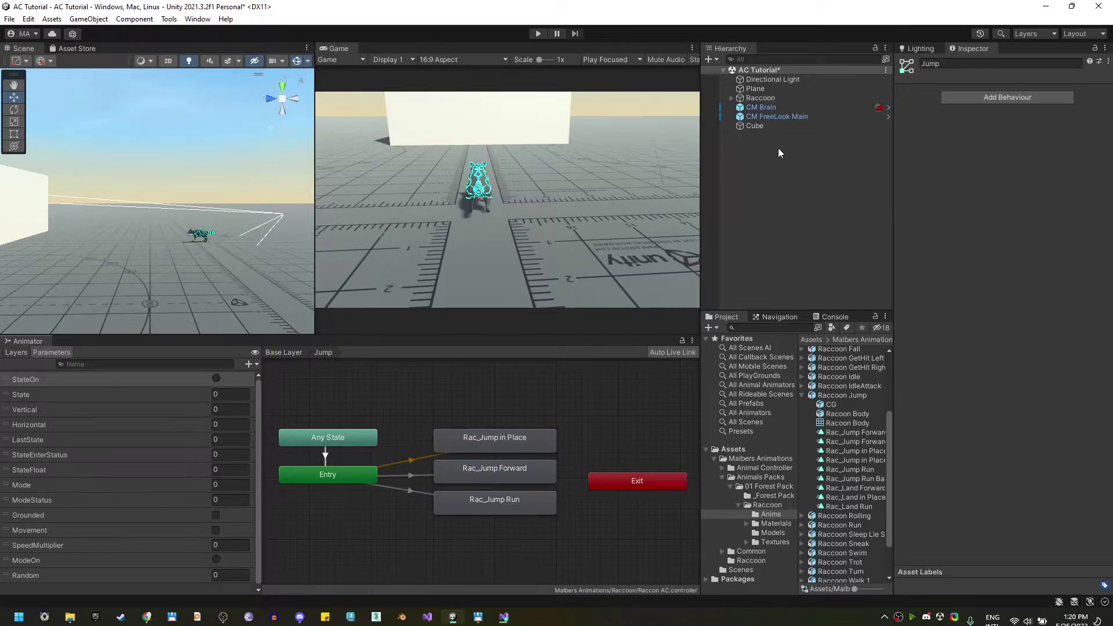
# Set Jump Ray to 5 in the Raccoon Jump state's Jump In Place, Jump Forward and Jump Run profiles.
pyautogui.click(760, 98)
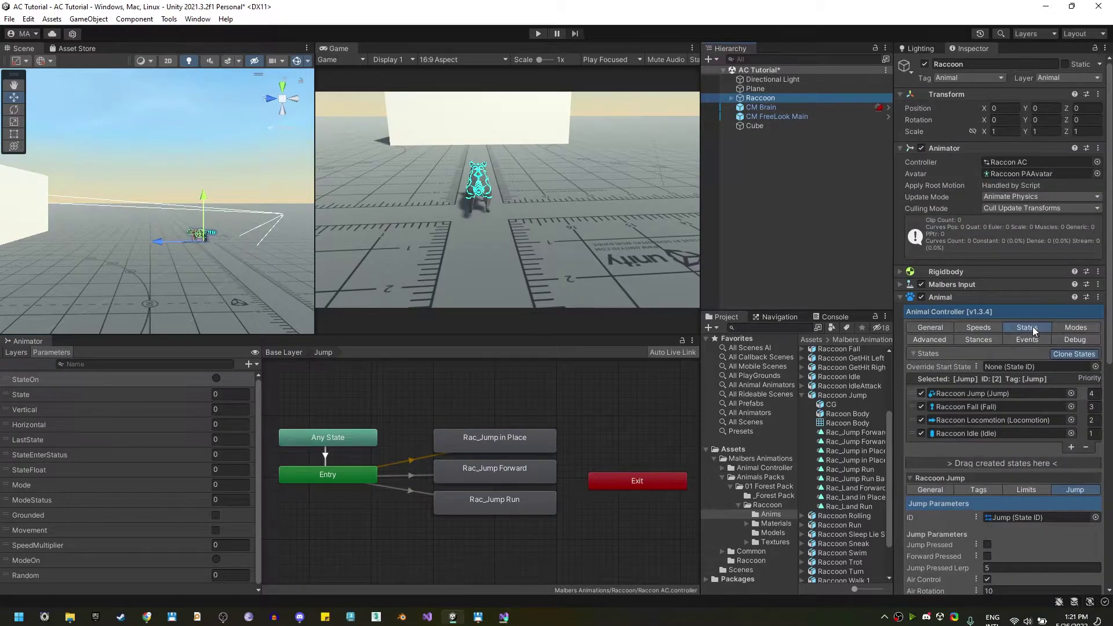
pyautogui.scroll(-8, 1036, 330)
pyautogui.click(909, 144)
pyautogui.scroll(-1, 970, 338)
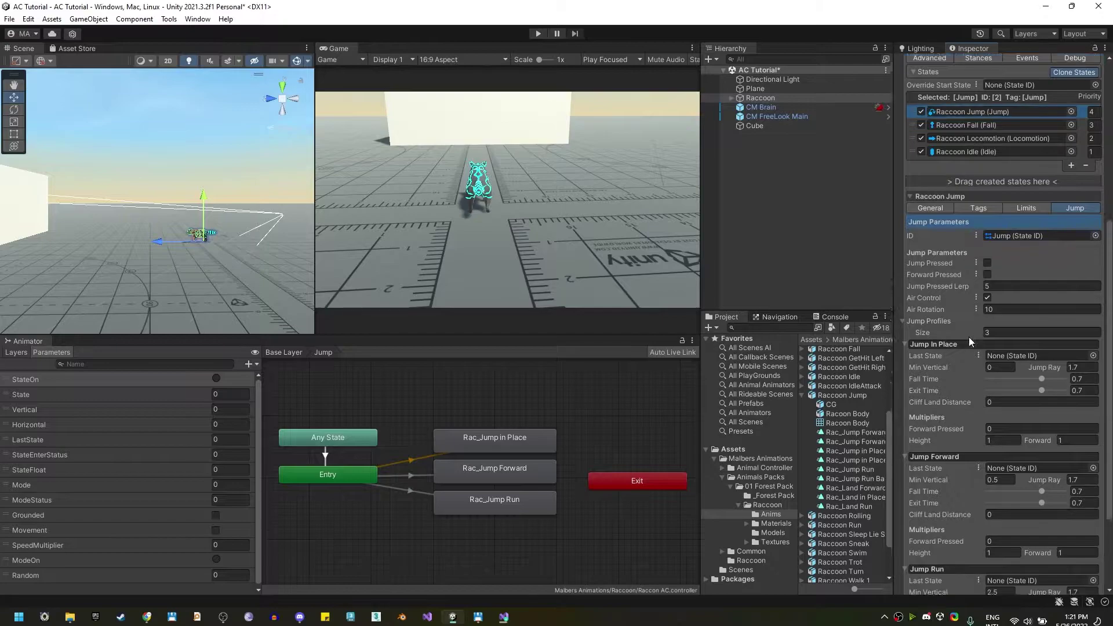
pyautogui.scroll(-4, 971, 342)
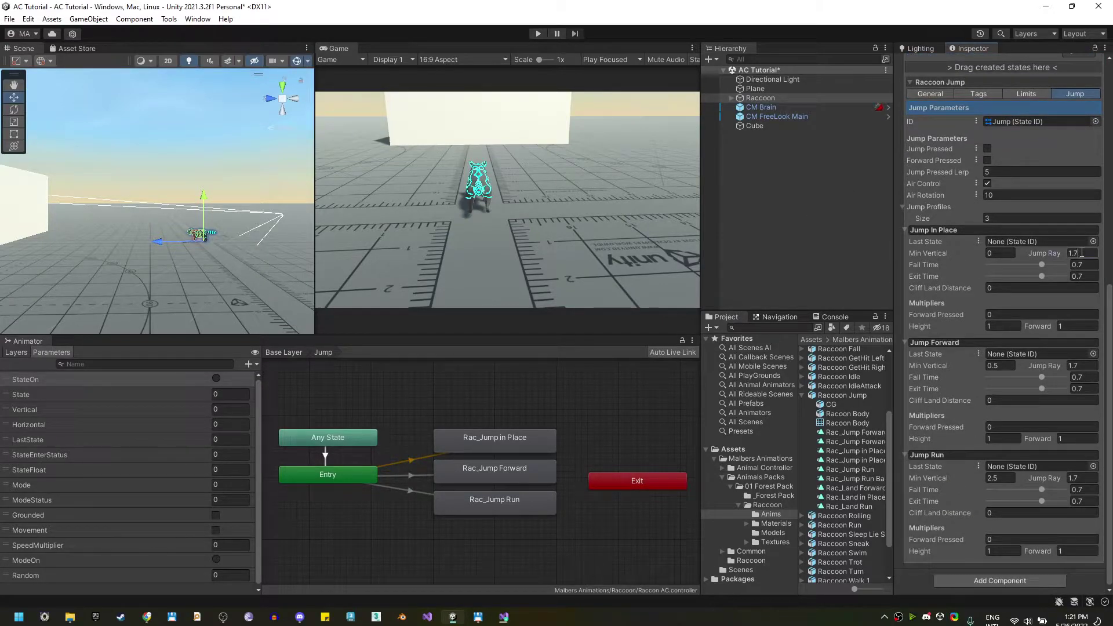
pyautogui.click(1081, 253)
pyautogui.write('5')
pyautogui.click(1077, 366)
pyautogui.write('5')
pyautogui.click(1077, 478)
pyautogui.write('5')
# Open the Rac_Jump in Place clip and scrub its preview to examine when the raccoon starts falling and when the jump can end.
pyautogui.moveTo(1037, 252)
pyautogui.click(517, 443)
pyautogui.doubleClick(516, 440)
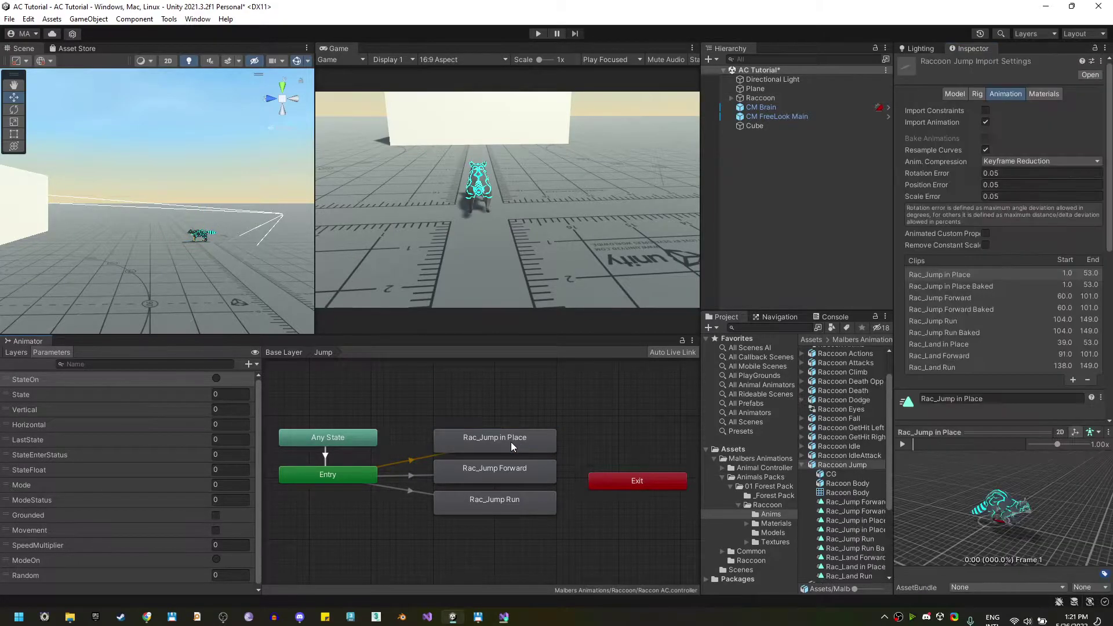
pyautogui.moveTo(701, 426); pyautogui.dragTo(645, 421)
pyautogui.scroll(-9, 1013, 341)
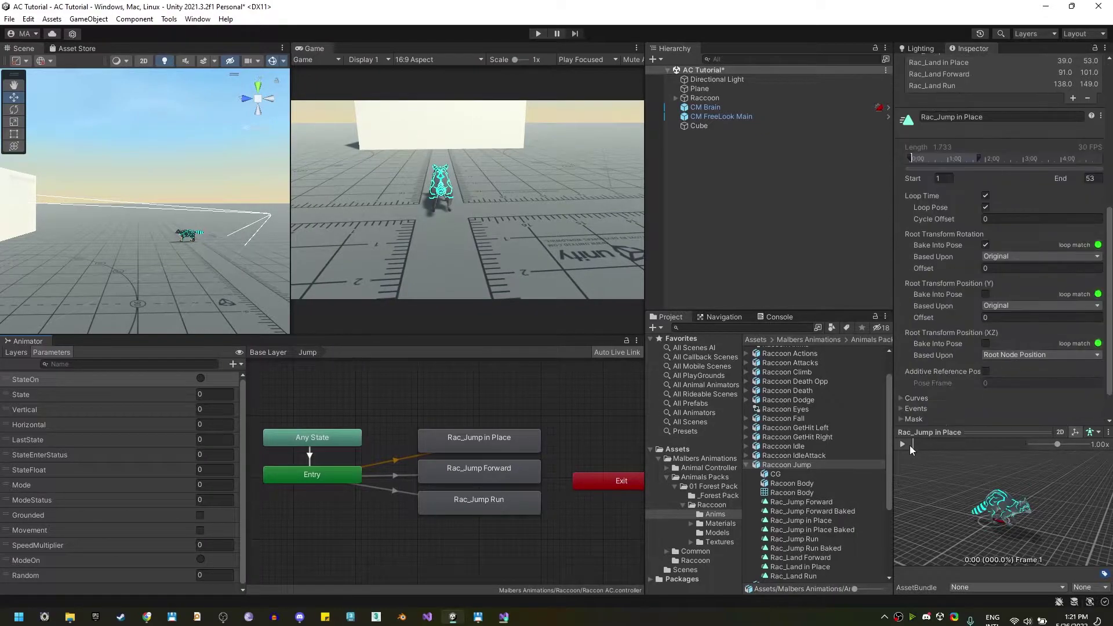
pyautogui.moveTo(912, 445)
pyautogui.mouseDown()
pyautogui.moveTo(961, 433)
pyautogui.moveTo(981, 444)
pyautogui.mouseUp()
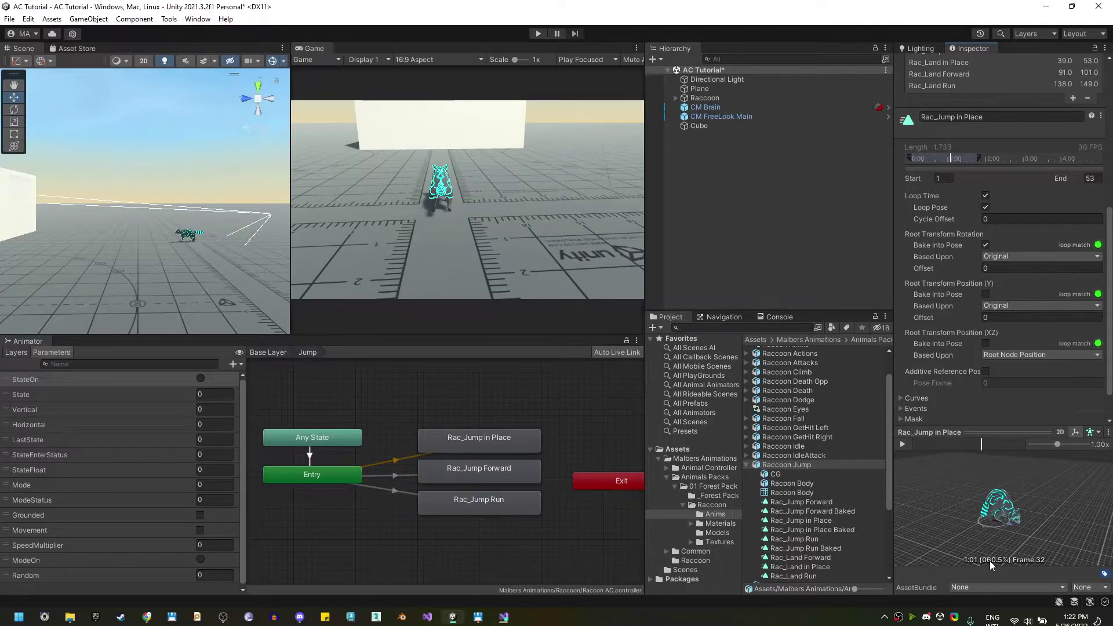
pyautogui.click(983, 443)
pyautogui.moveTo(983, 444); pyautogui.dragTo(1006, 447)
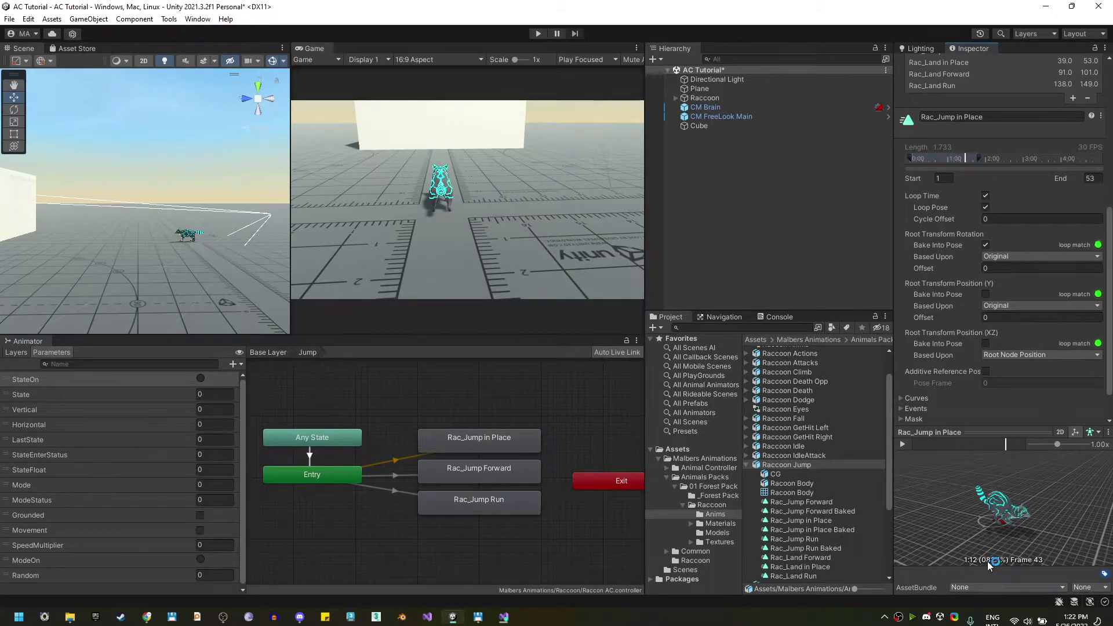
# Set the Raccoon's Jump In Place profile to Fall Time 0.6 and Exit Time 0.82.
pyautogui.click(751, 108)
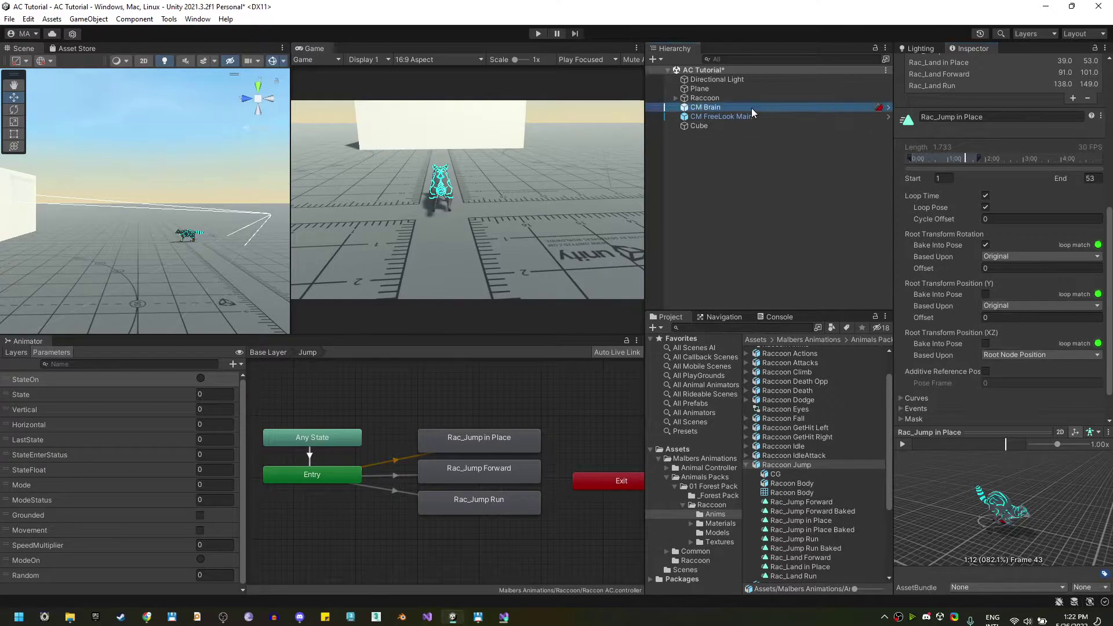
pyautogui.click(752, 98)
pyautogui.scroll(-2, 978, 374)
pyautogui.scroll(-4, 1065, 465)
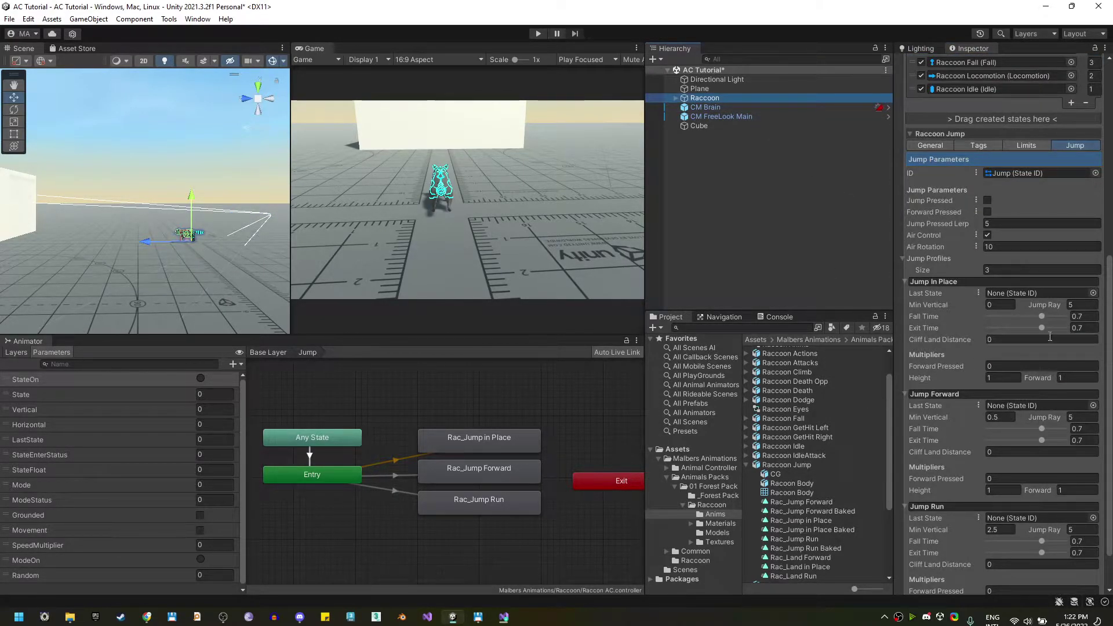
pyautogui.click(1081, 316)
pyautogui.write('0.6')
pyautogui.click(1094, 328)
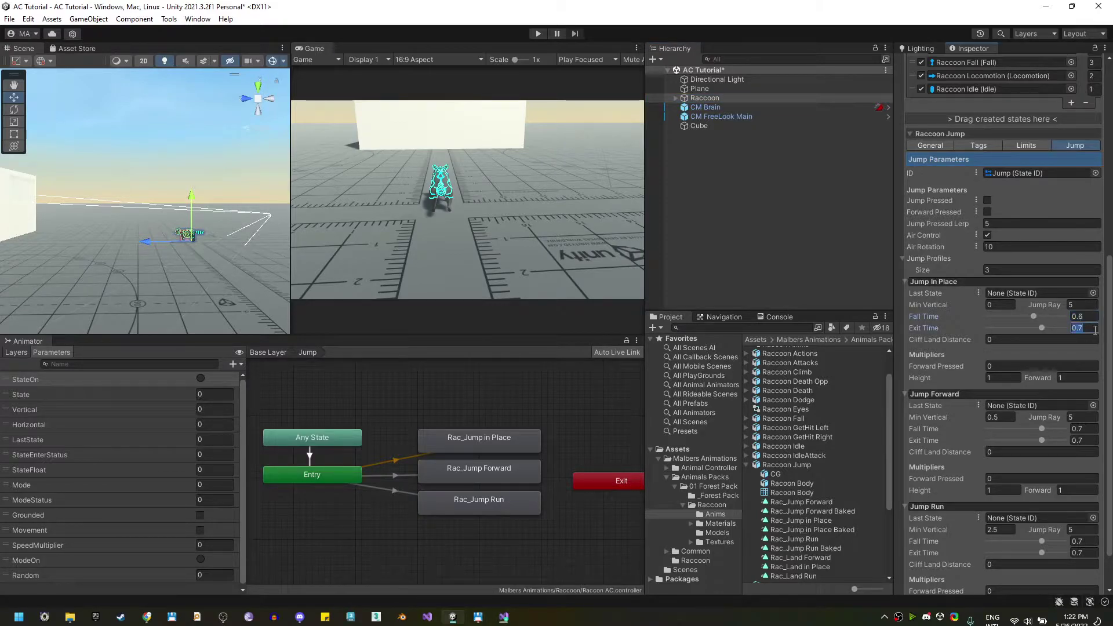
pyautogui.write('0.82')
# Turn on States debugging in the Raccoon's animal controller.
pyautogui.scroll(3, 981, 262)
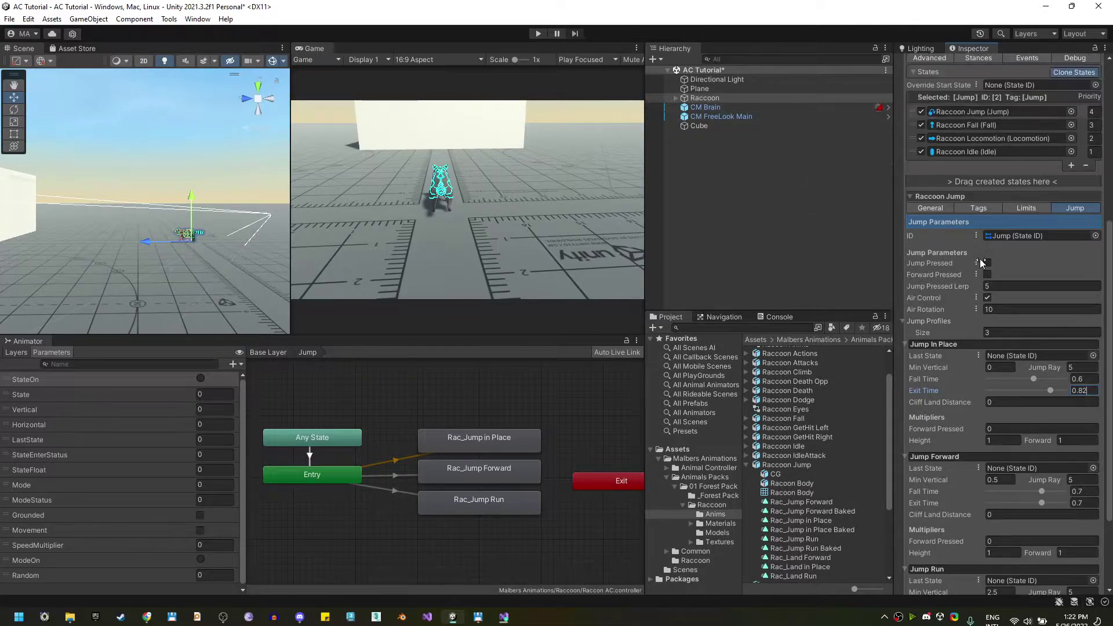
pyautogui.scroll(2, 982, 262)
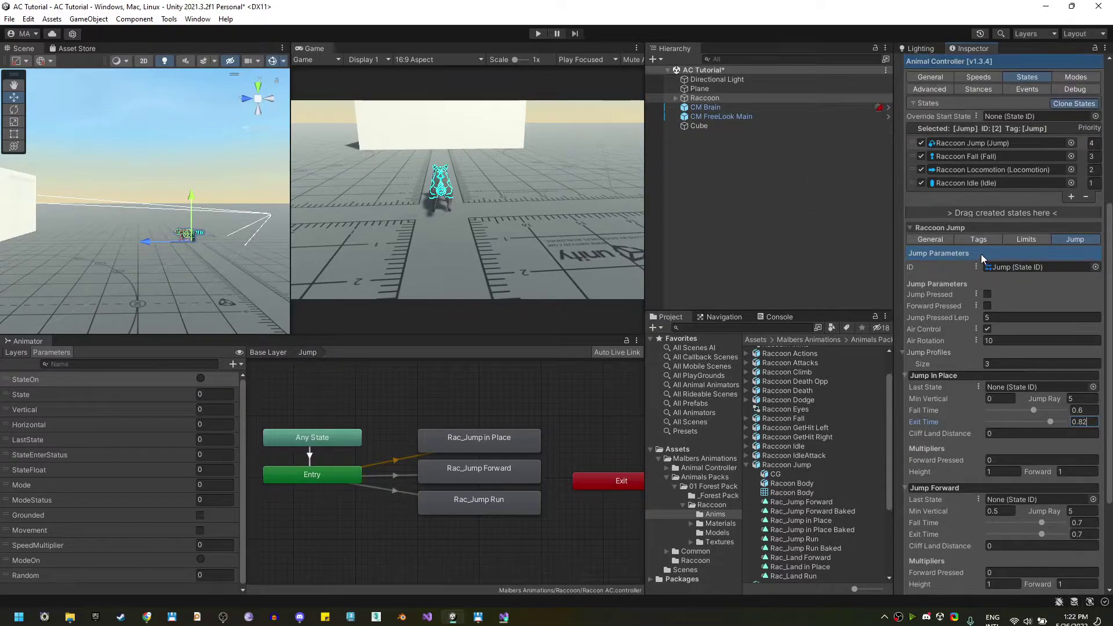
pyautogui.click(1062, 88)
pyautogui.click(924, 352)
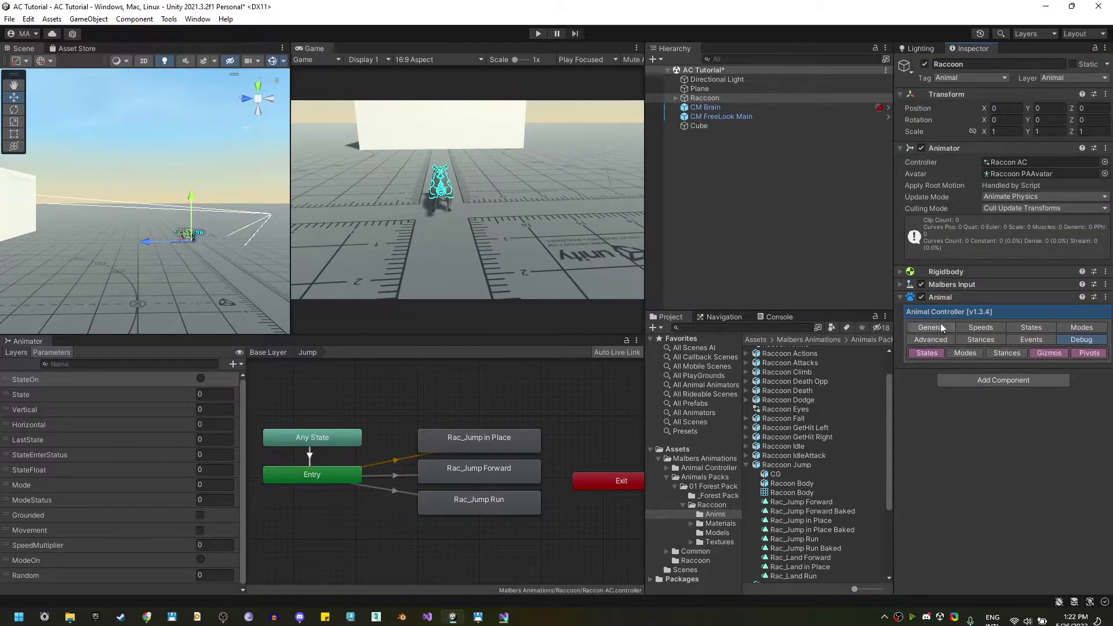
# Check the Raccoon Jump state's general settings and jump parameters, and show the Console.
pyautogui.click(1032, 327)
pyautogui.scroll(-7, 1032, 371)
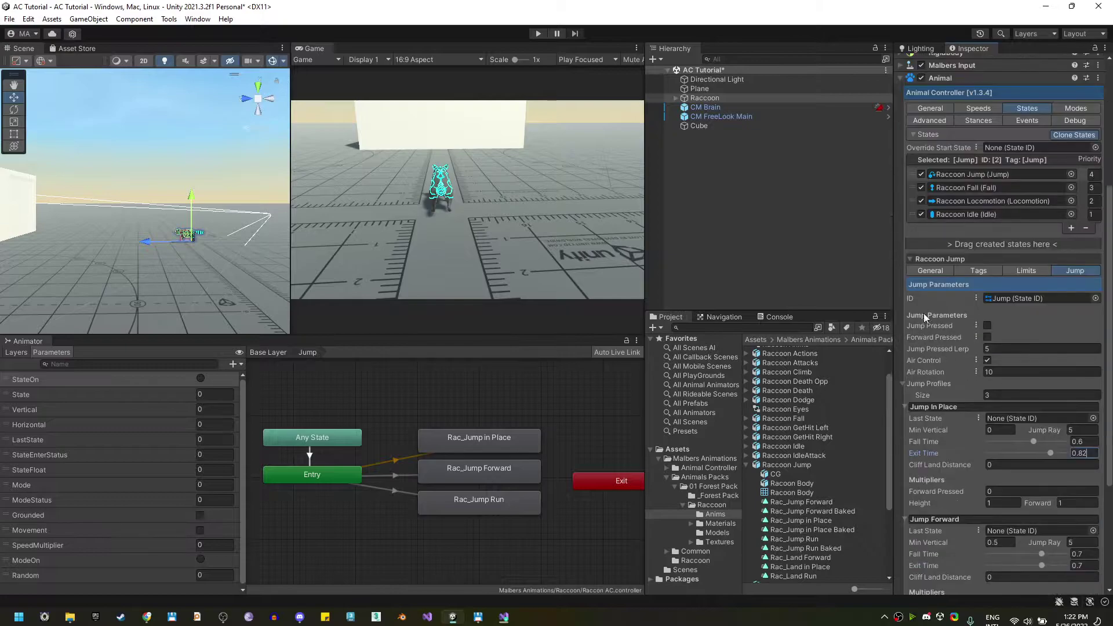
pyautogui.click(940, 269)
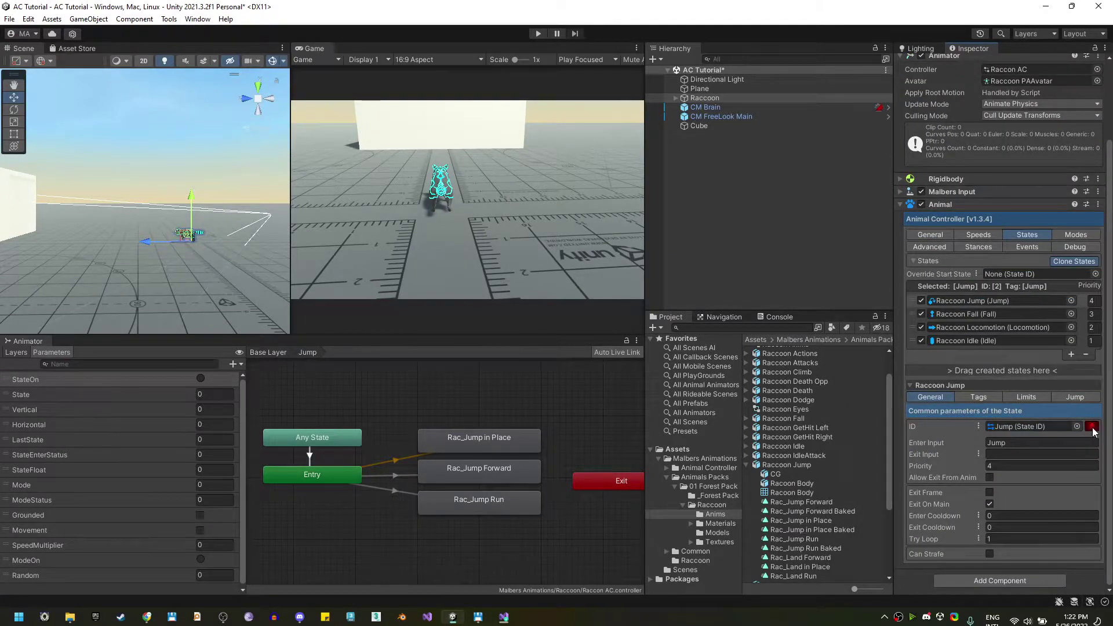
pyautogui.click(1076, 398)
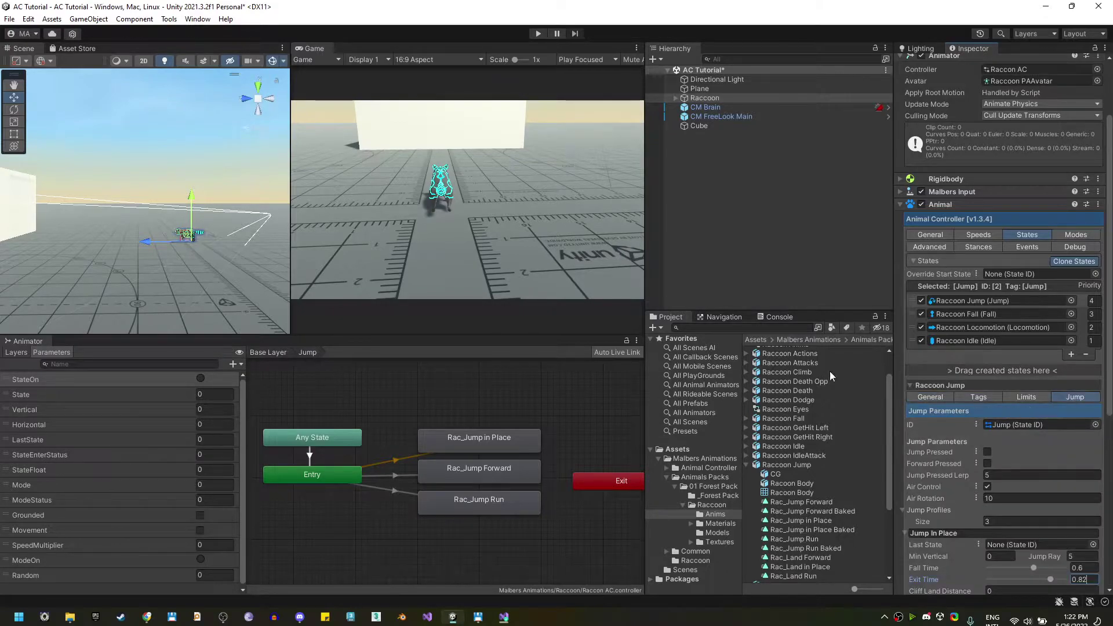
pyautogui.click(777, 317)
pyautogui.scroll(-4, 997, 406)
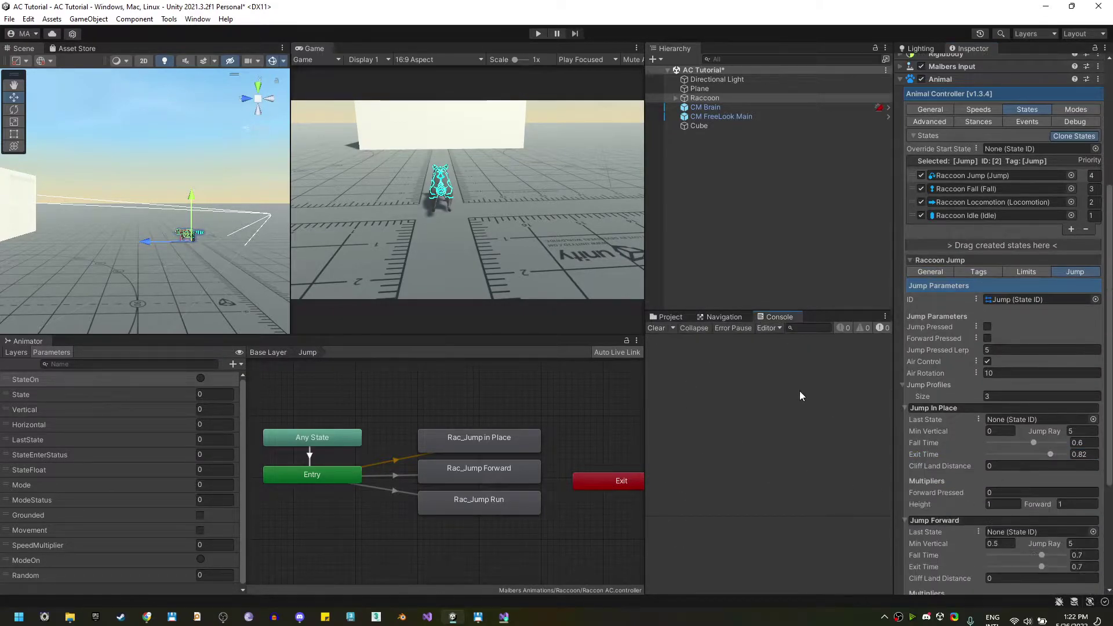
pyautogui.scroll(-3, 1009, 440)
pyautogui.click(1041, 339)
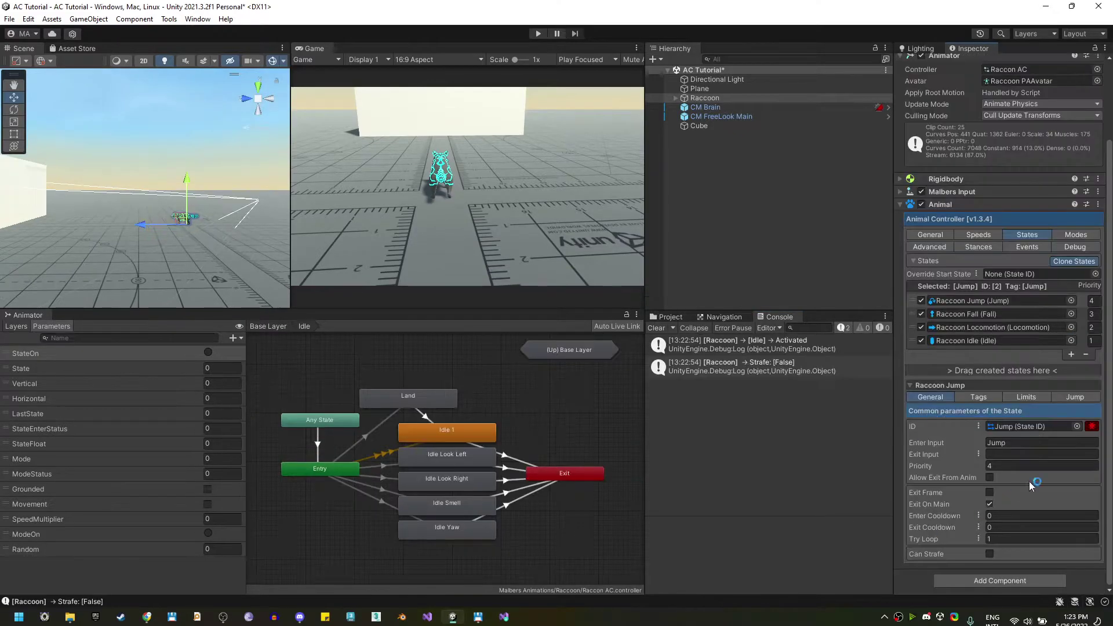
# Create a Jump input on the Space key in the Malbers Input component, matching the Jump state's Enter Input.
pyautogui.moveTo(1008, 442); pyautogui.dragTo(910, 448)
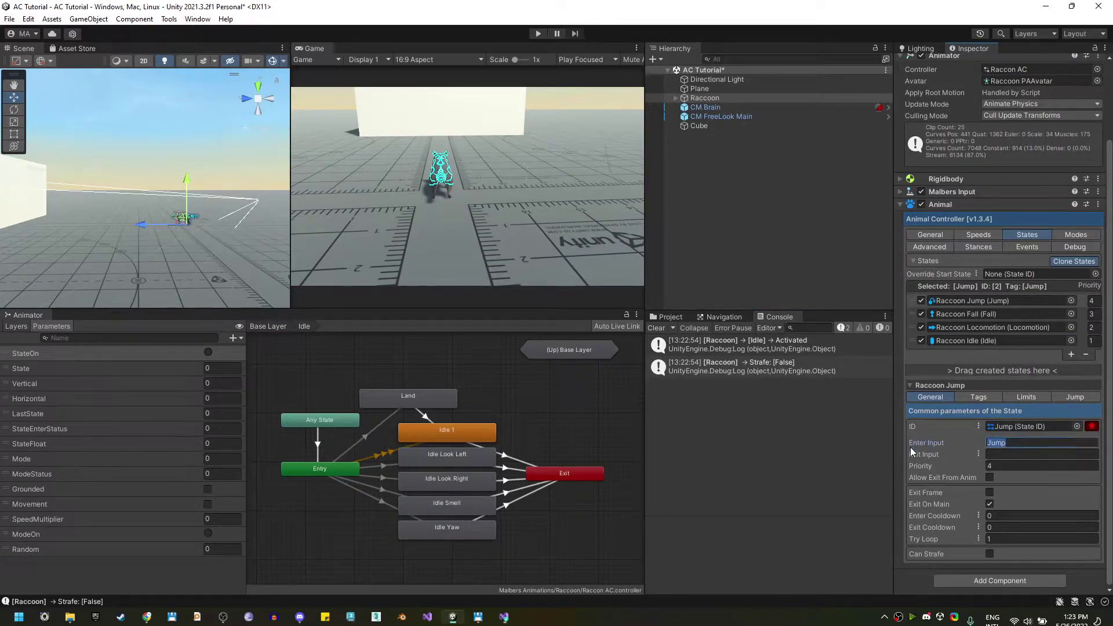
pyautogui.click(980, 191)
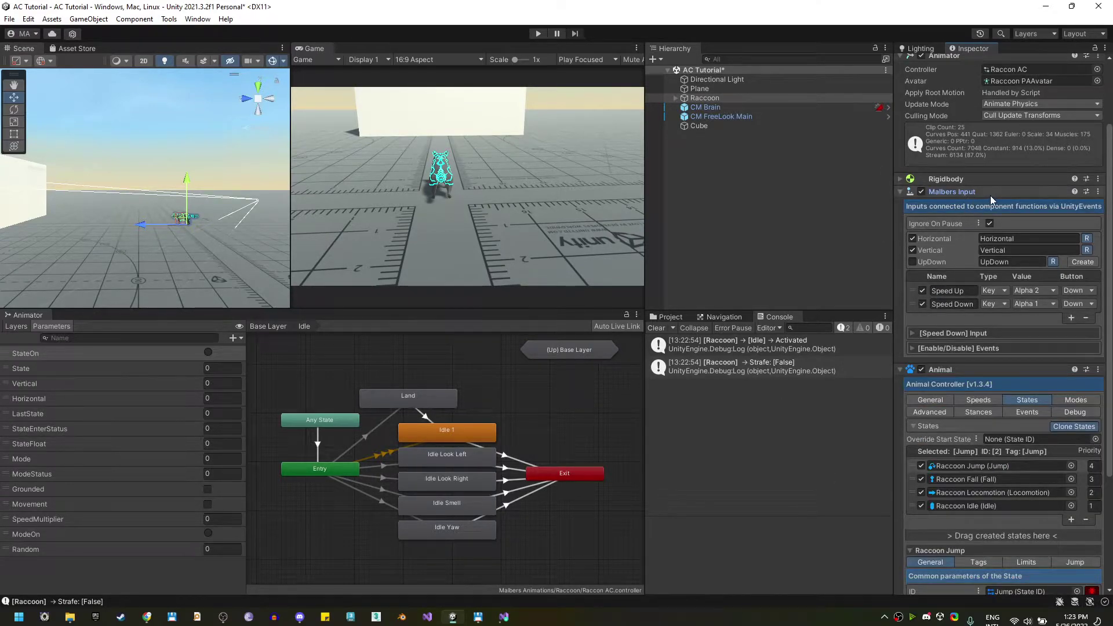
pyautogui.rightClick(990, 196)
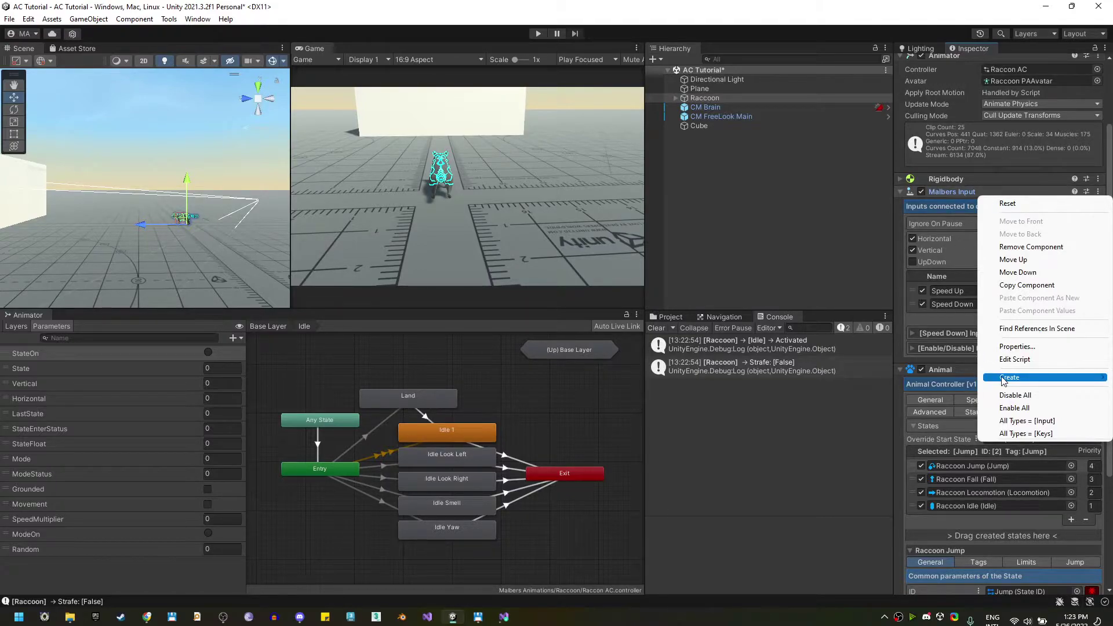
pyautogui.moveTo(1004, 380)
pyautogui.click(949, 381)
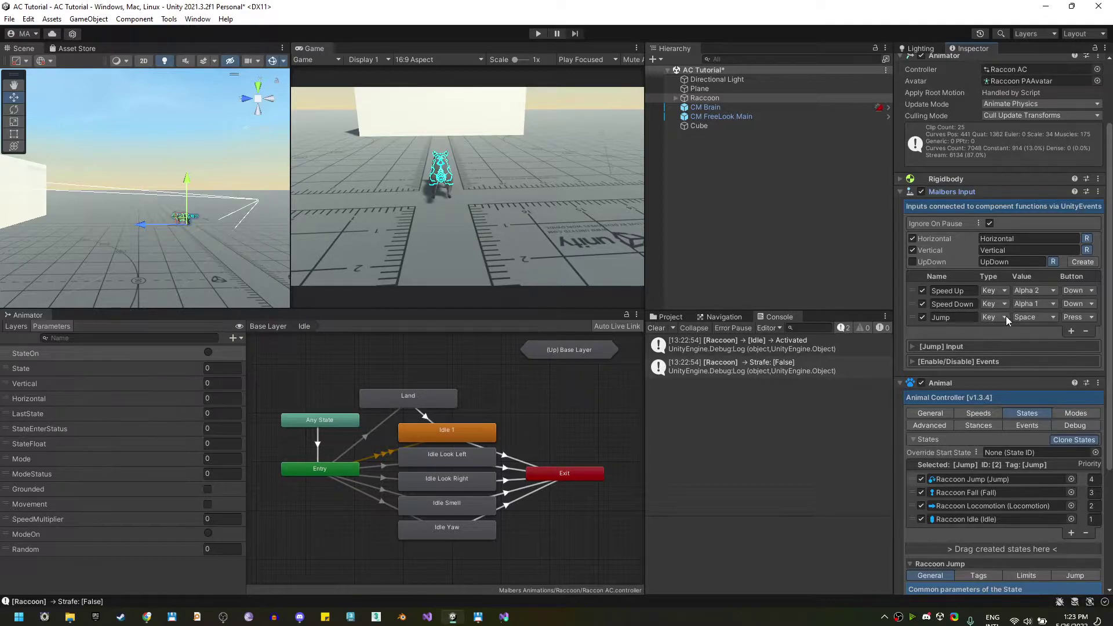
# Check the Jump input's key options and compare its name with the Jump state's Enter Input.
pyautogui.click(1028, 318)
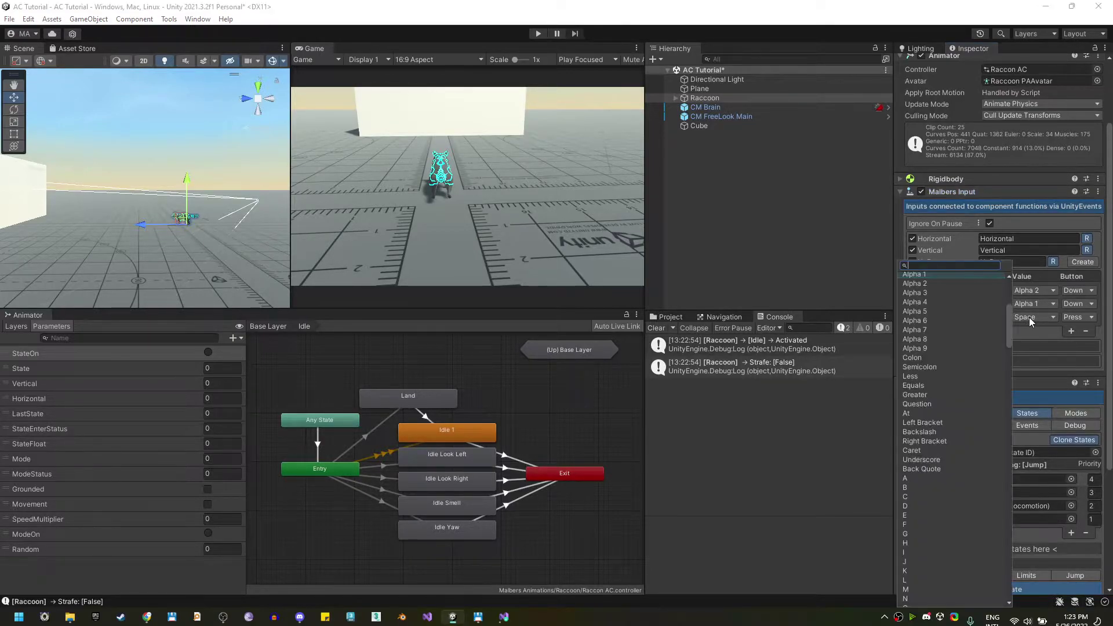
pyautogui.click(1028, 317)
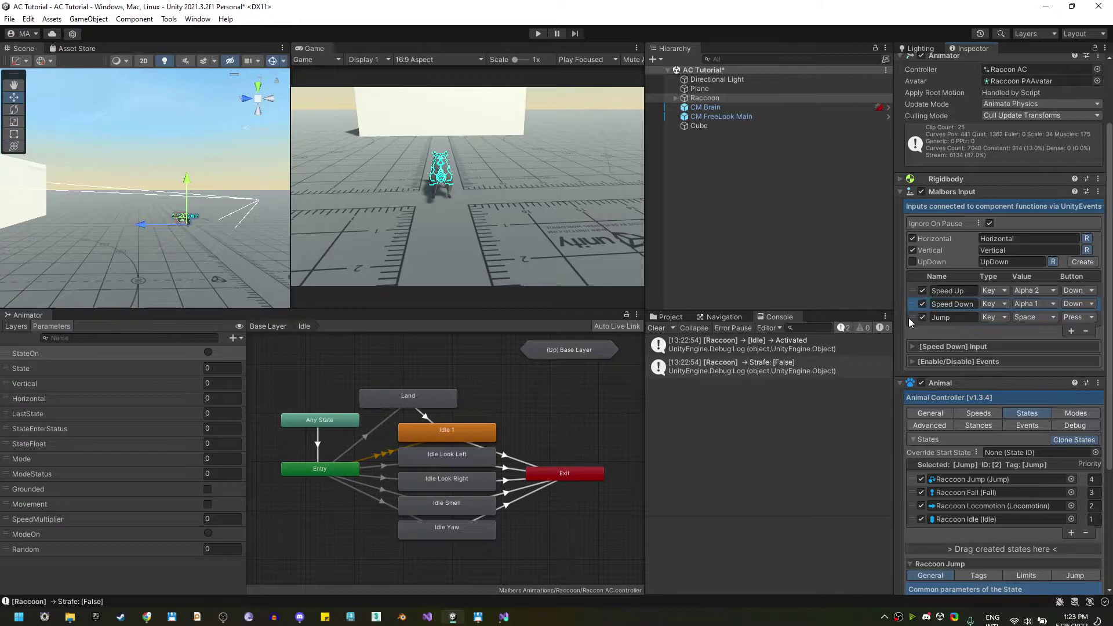
pyautogui.scroll(-5, 943, 451)
pyautogui.click(999, 443)
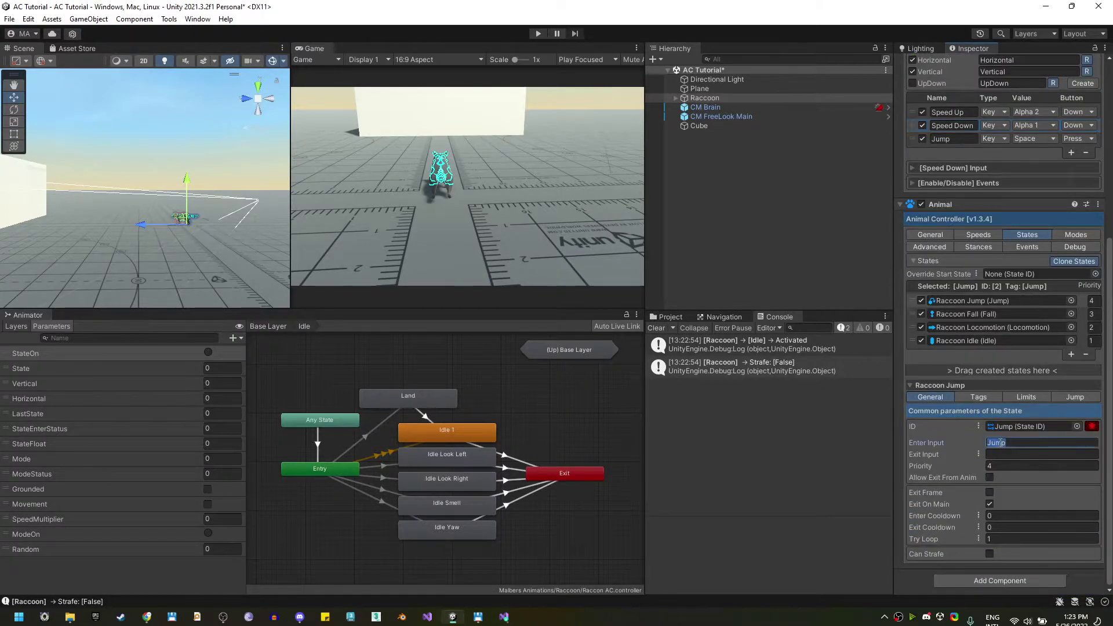
pyautogui.click(943, 133)
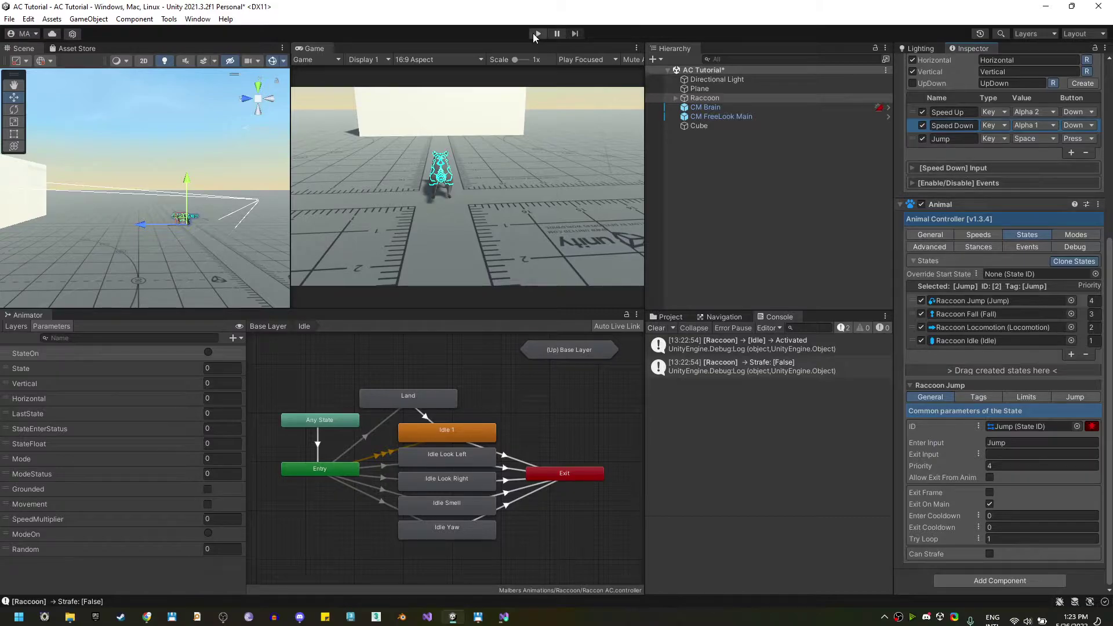
# Run the scene, make the Raccoon jump in place, and widen the Console to read the jump's log messages.
pyautogui.click(536, 34)
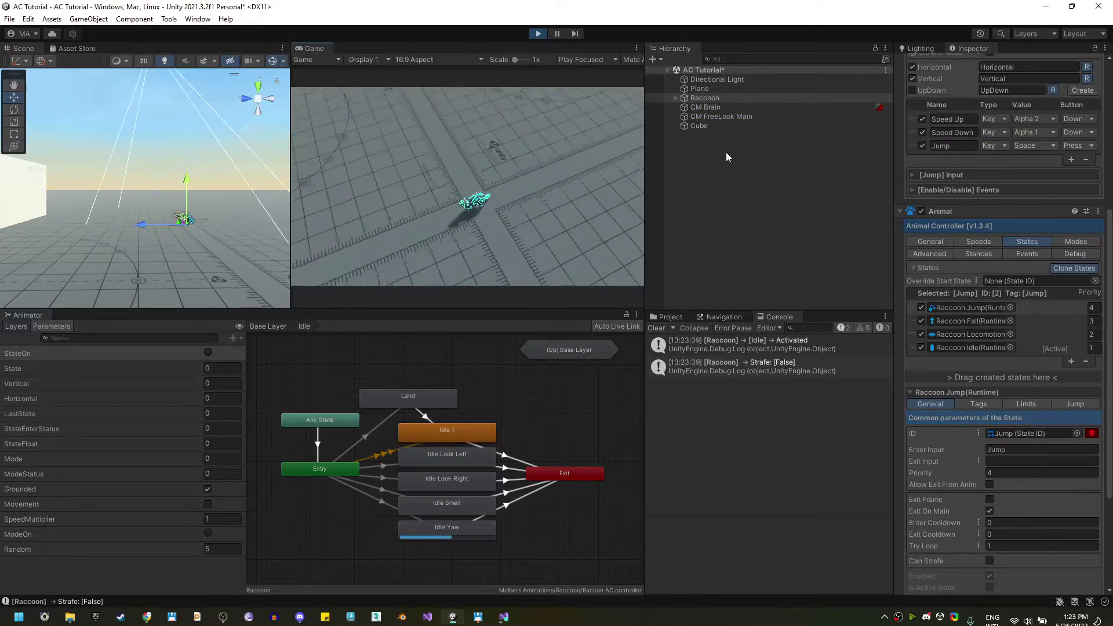
pyautogui.scroll(3, 956, 348)
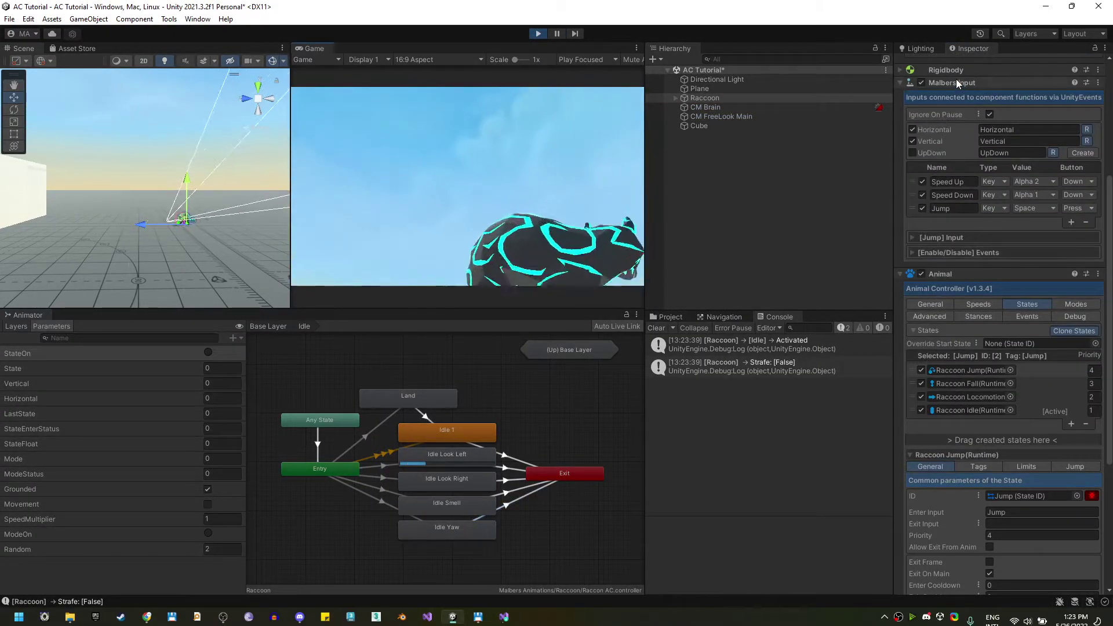
pyautogui.click(957, 82)
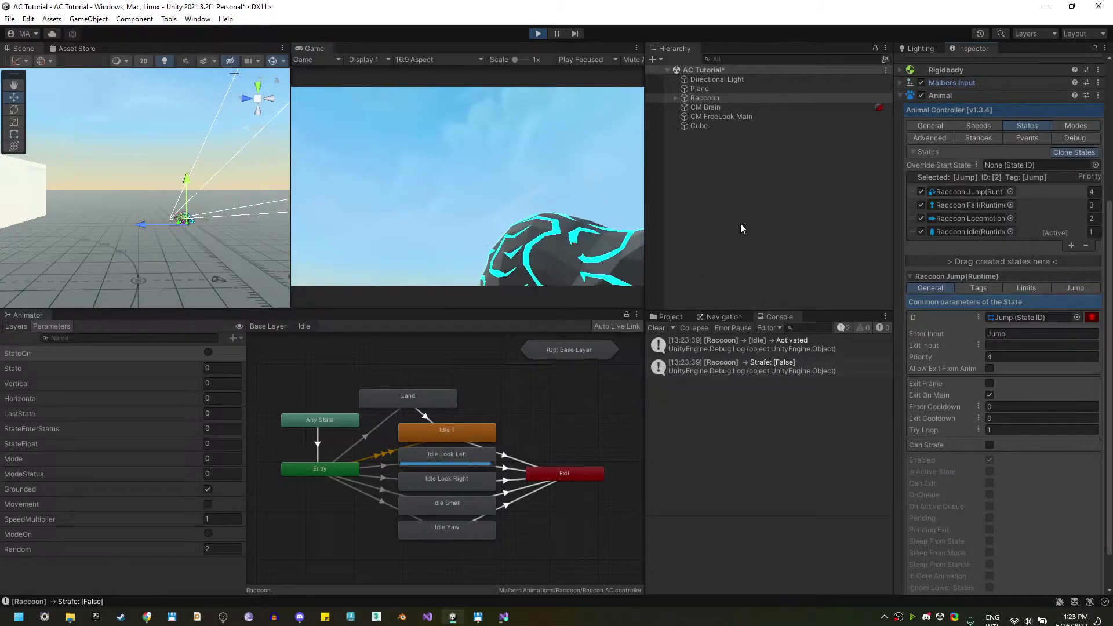
pyautogui.click(565, 152)
pyautogui.press('space')
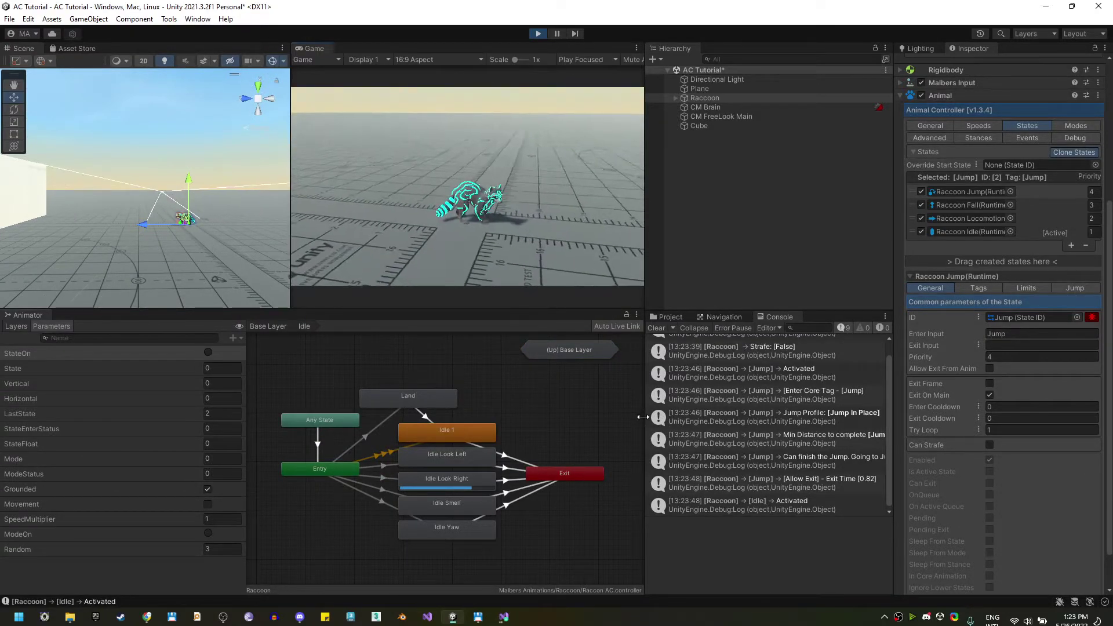
pyautogui.moveTo(642, 417); pyautogui.dragTo(590, 417)
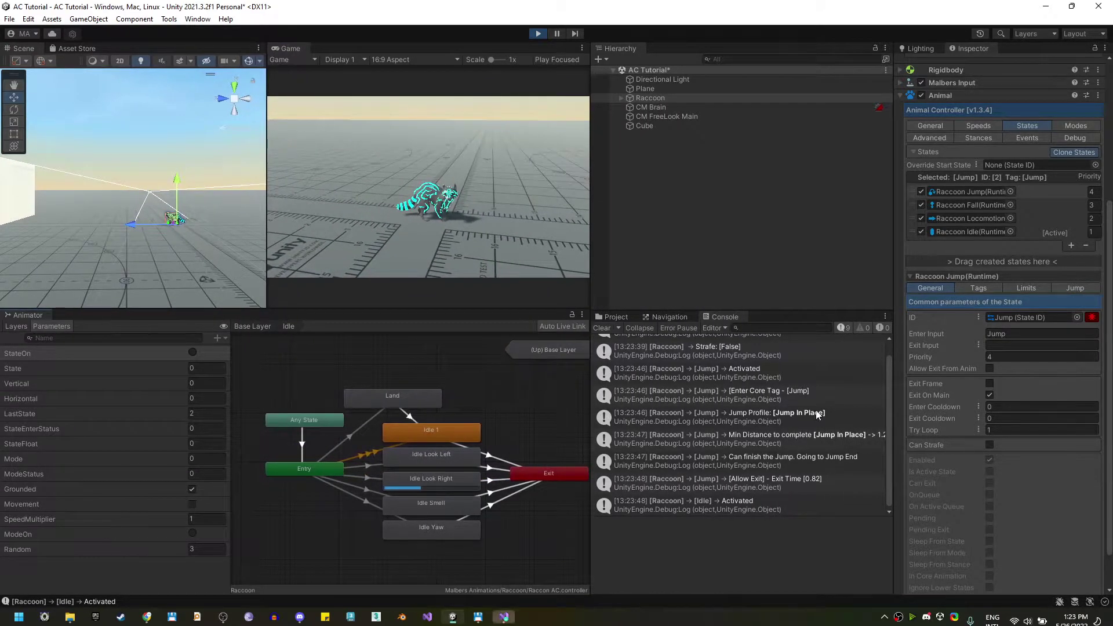
pyautogui.moveTo(591, 415); pyautogui.dragTo(560, 416)
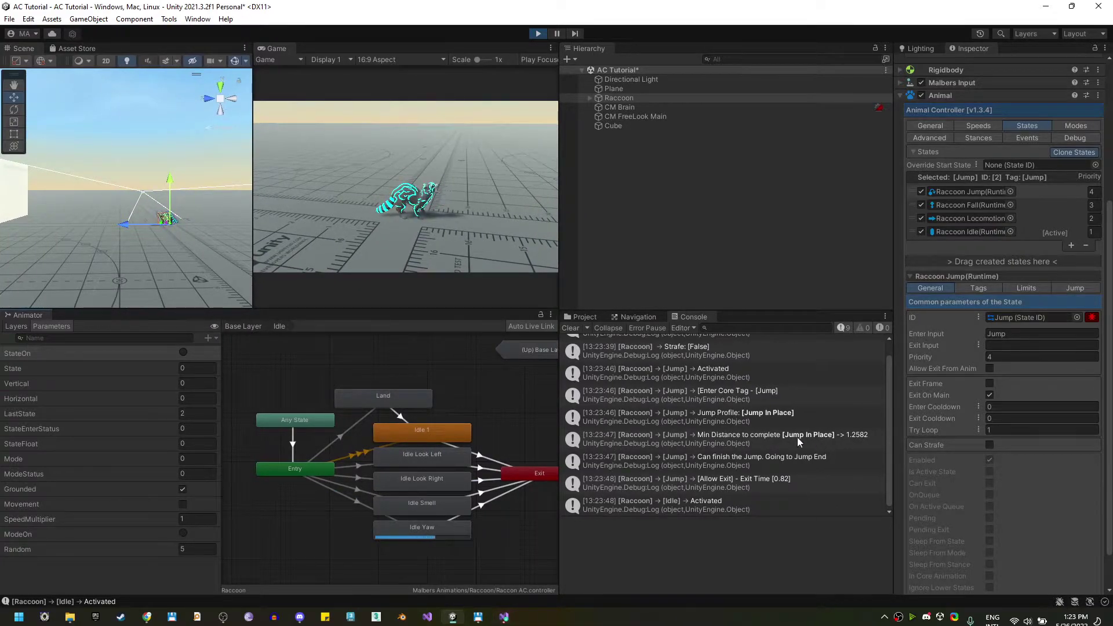
# Show the running Jump state's jump parameters and make the Raccoon jump in place repeatedly to read the profile's minimum distance in the Console.
pyautogui.click(1077, 288)
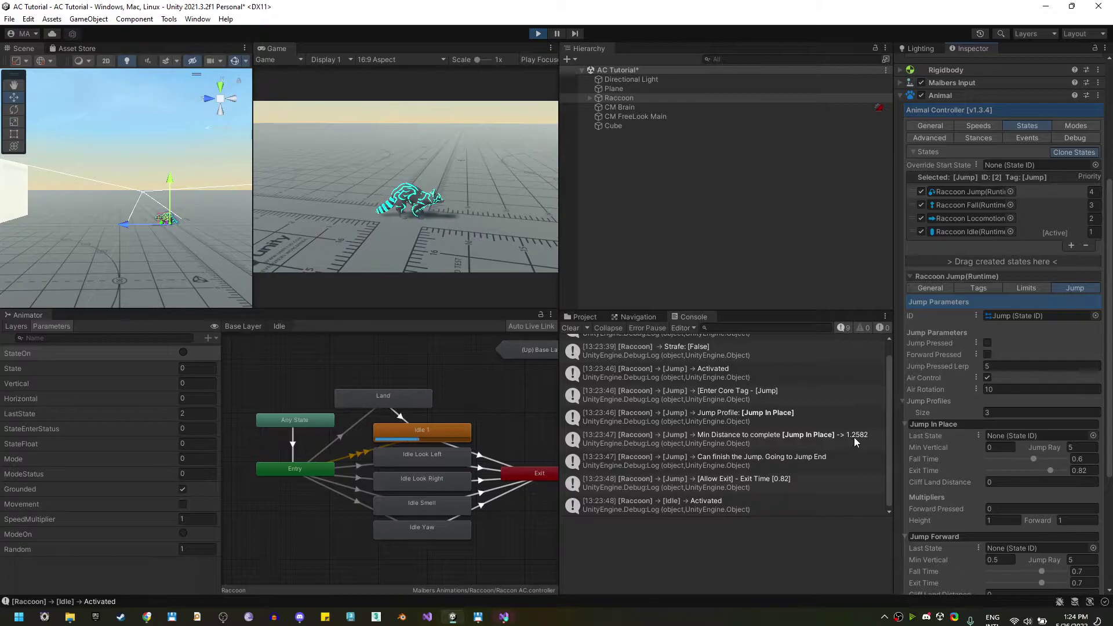
pyautogui.click(490, 168)
pyautogui.press('space')
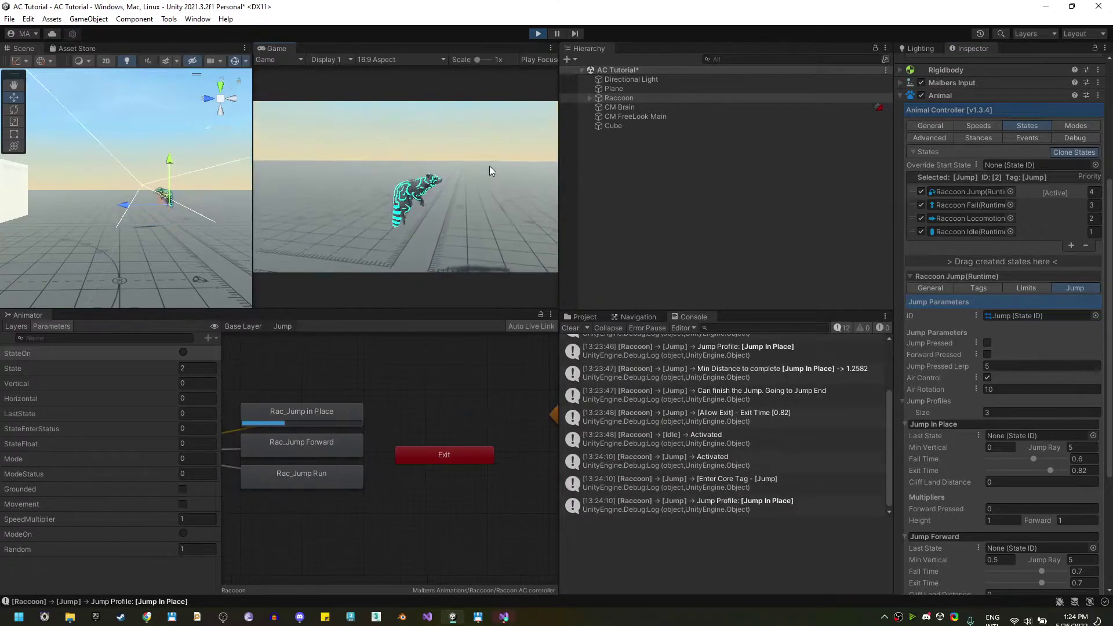
pyautogui.press('space')
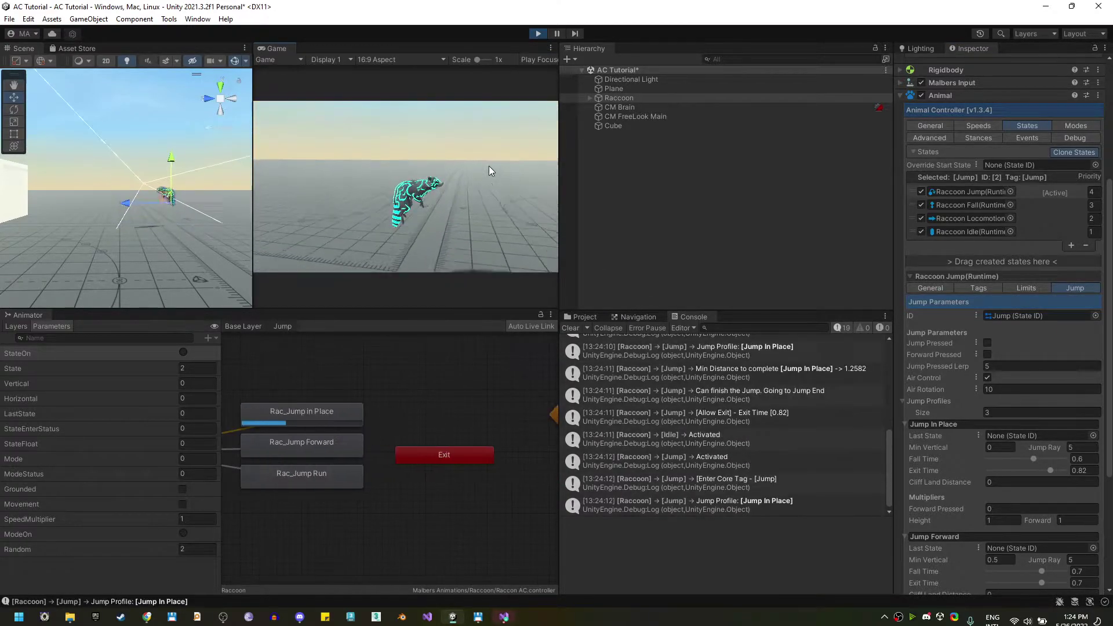
pyautogui.press('space')
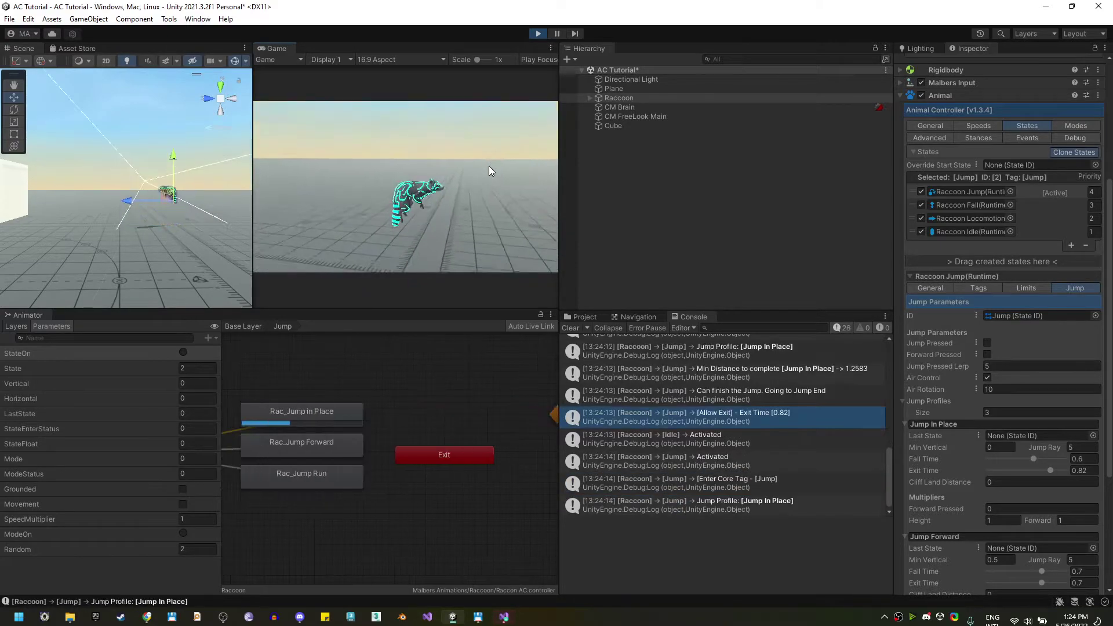
pyautogui.press('space')
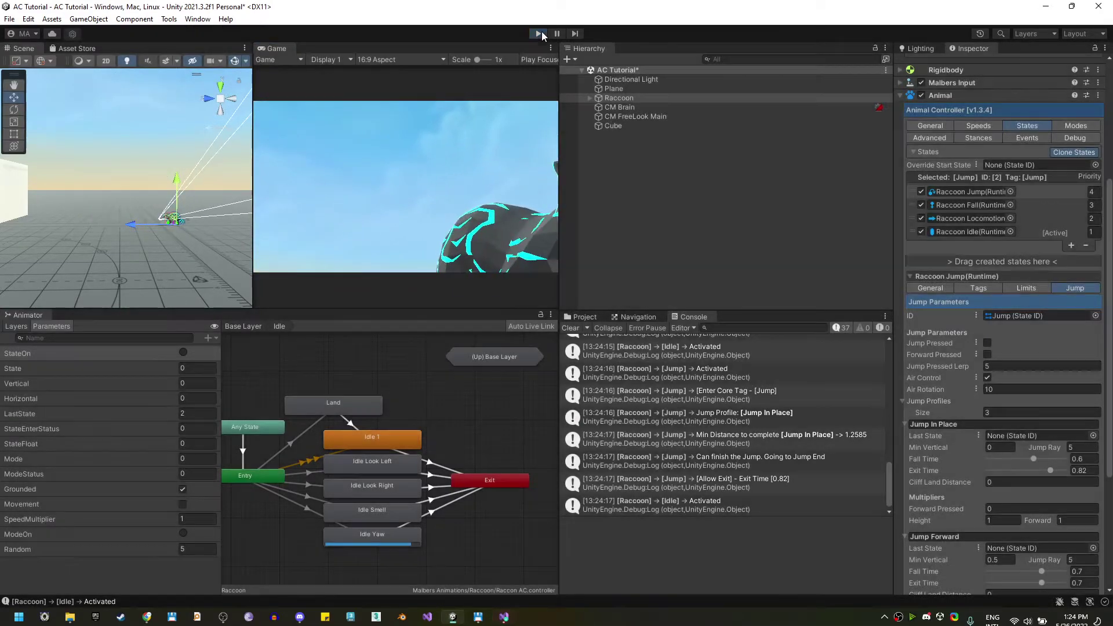
# Stop Play mode and set the Jump In Place profile's Jump Ray to 1.26.
pyautogui.click(540, 33)
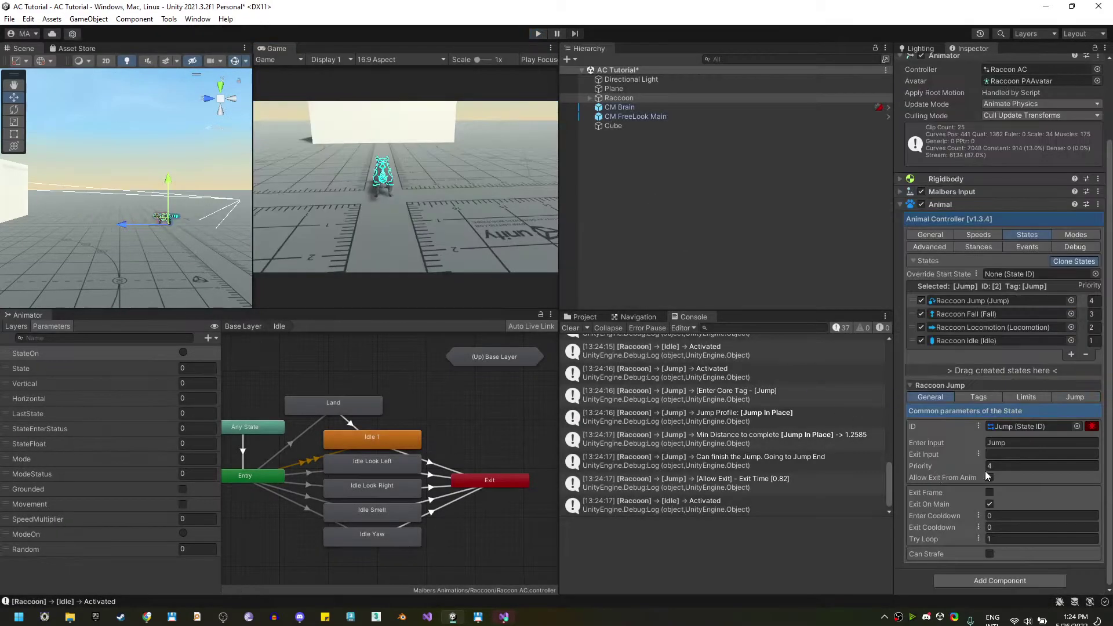
pyautogui.click(1074, 397)
pyautogui.scroll(-3, 1039, 471)
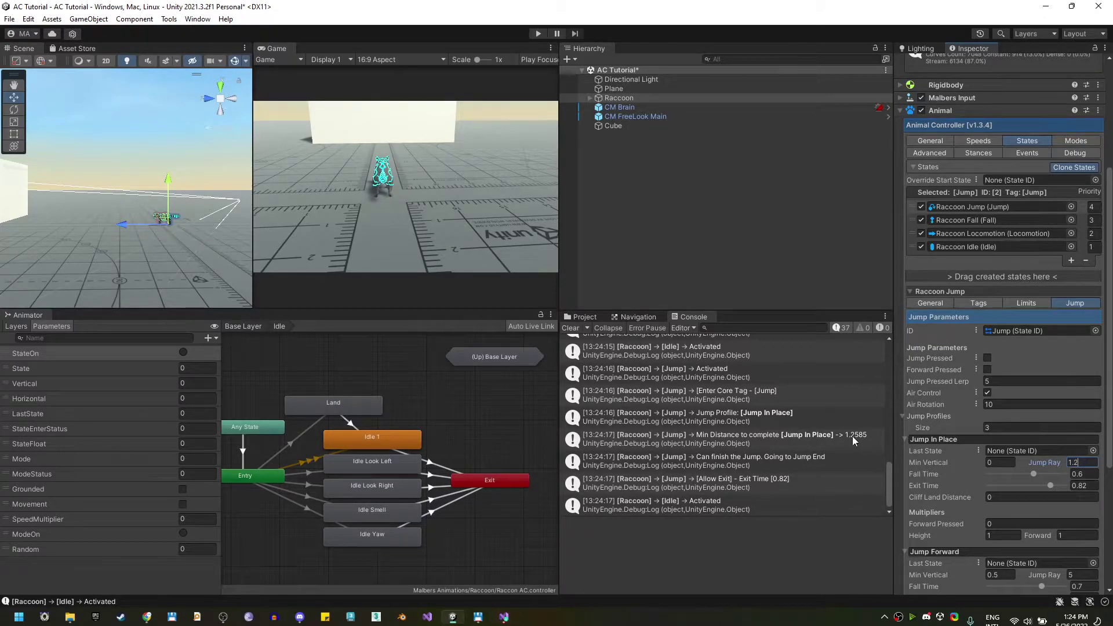
pyautogui.write('6')
pyautogui.scroll(-2, 1006, 528)
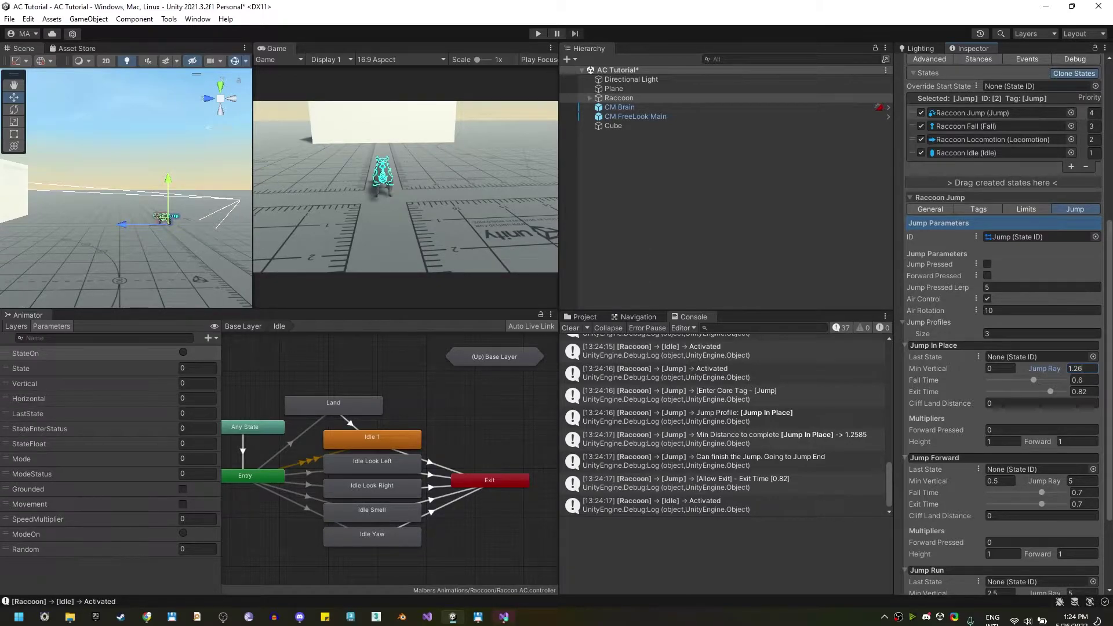
pyautogui.scroll(-2, 920, 521)
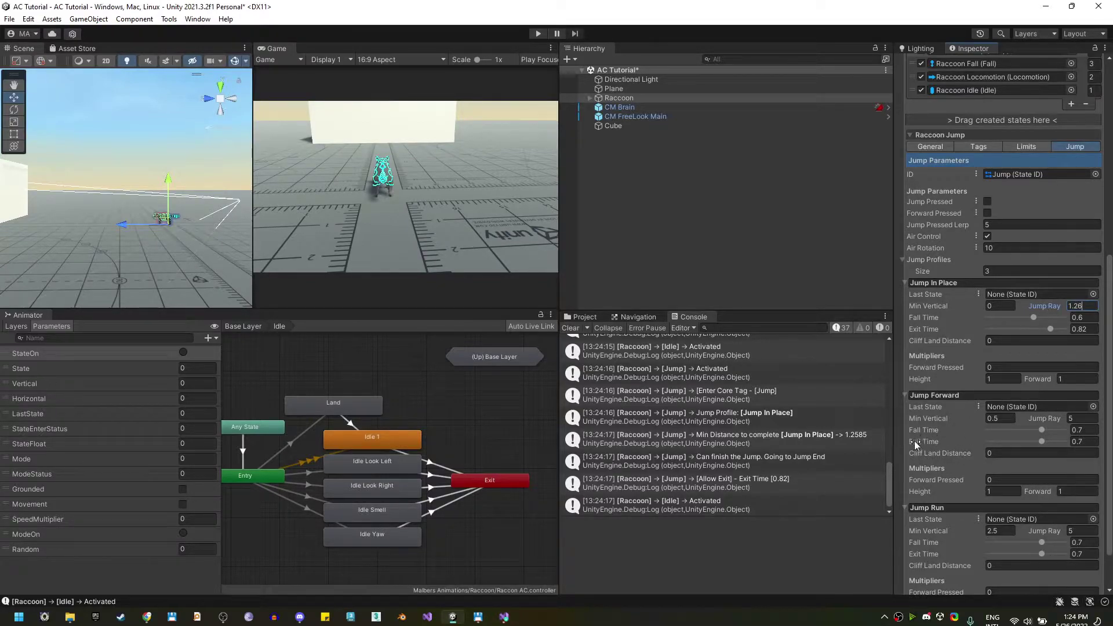
# Open the Rac_Jump Forward clip from the Animator's Jump sub-state machine and scrub its preview to check the fall and landing moments.
pyautogui.click(243, 325)
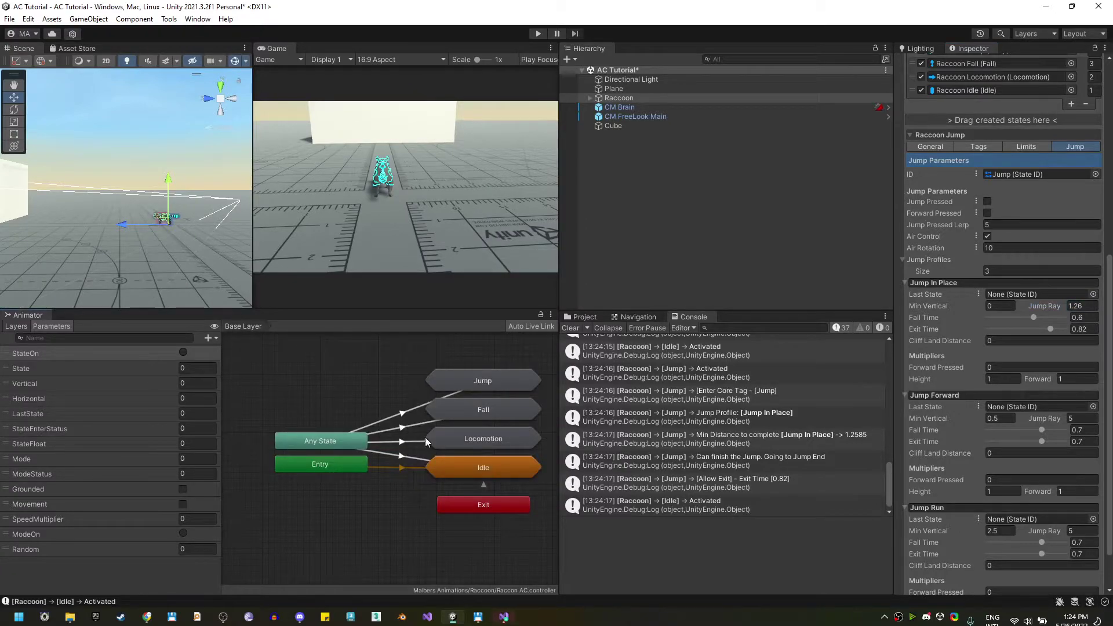
pyautogui.doubleClick(489, 383)
pyautogui.click(309, 444)
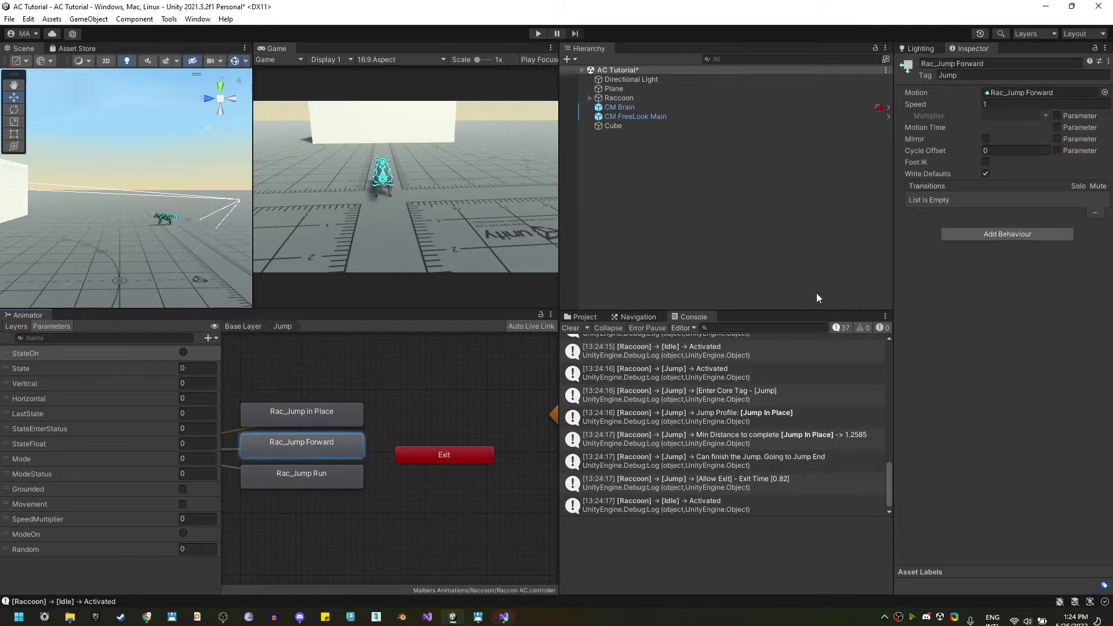
pyautogui.doubleClick(312, 447)
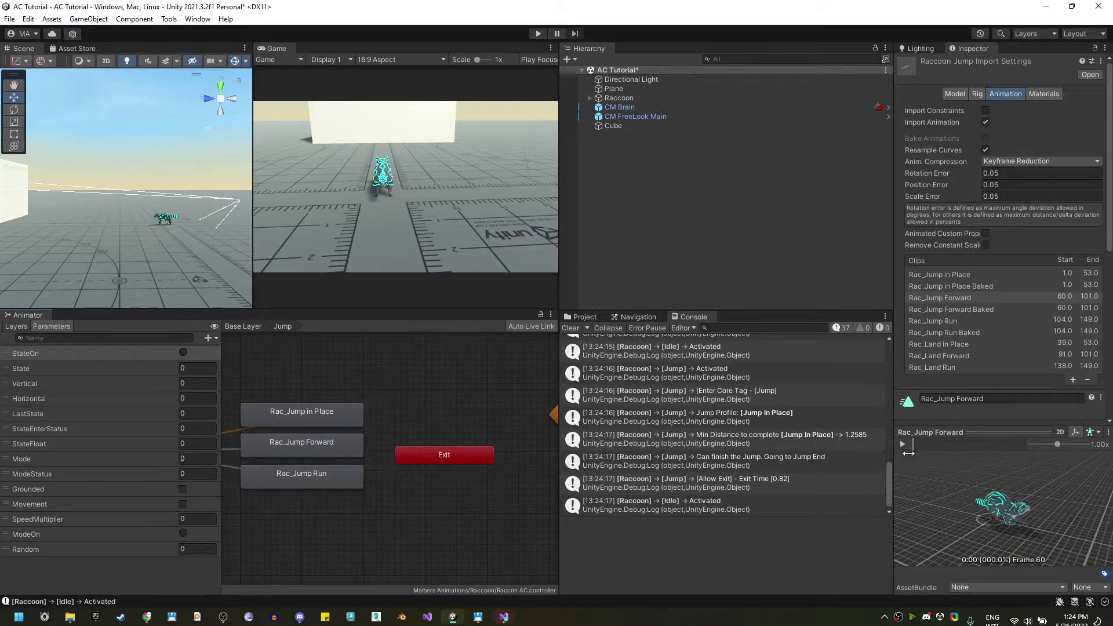
pyautogui.moveTo(916, 444); pyautogui.dragTo(1011, 457)
pyautogui.moveTo(1025, 528); pyautogui.dragTo(1029, 523)
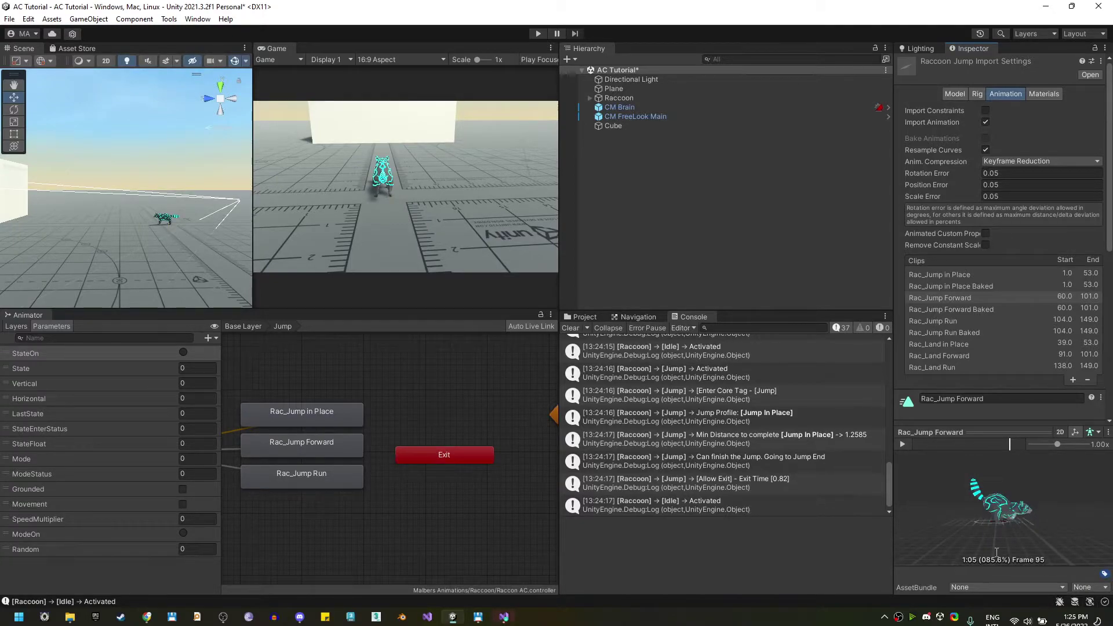
# Set the Raccoon's Jump Forward profile to Fall Time 0.62 and Exit Time 0.85.
pyautogui.click(407, 402)
pyautogui.click(584, 316)
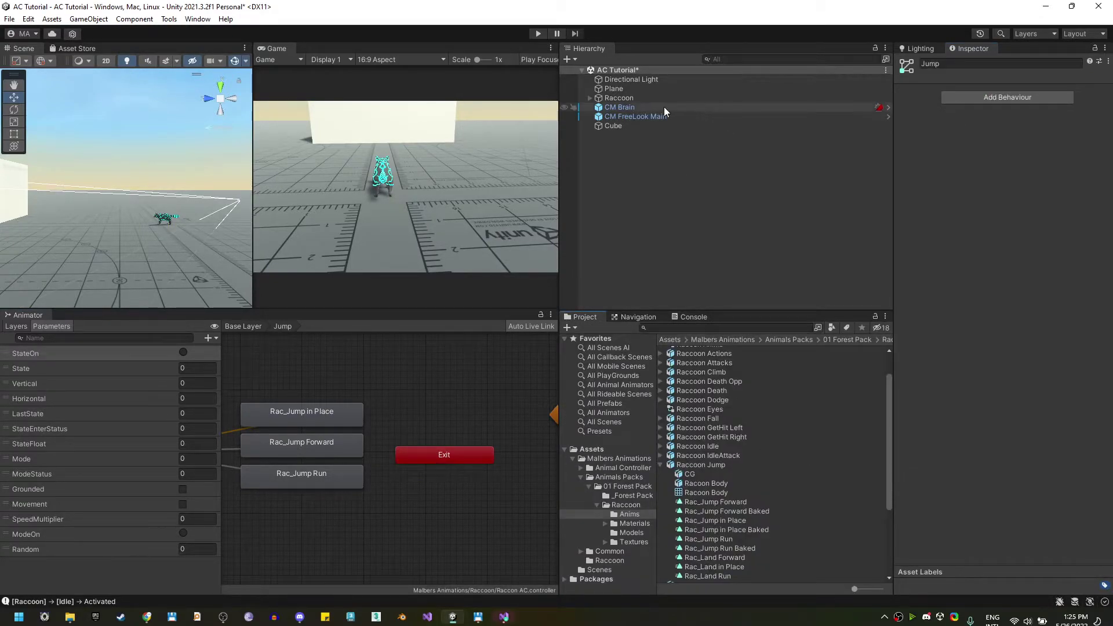
pyautogui.click(632, 98)
pyautogui.scroll(-10, 999, 452)
pyautogui.click(1089, 377)
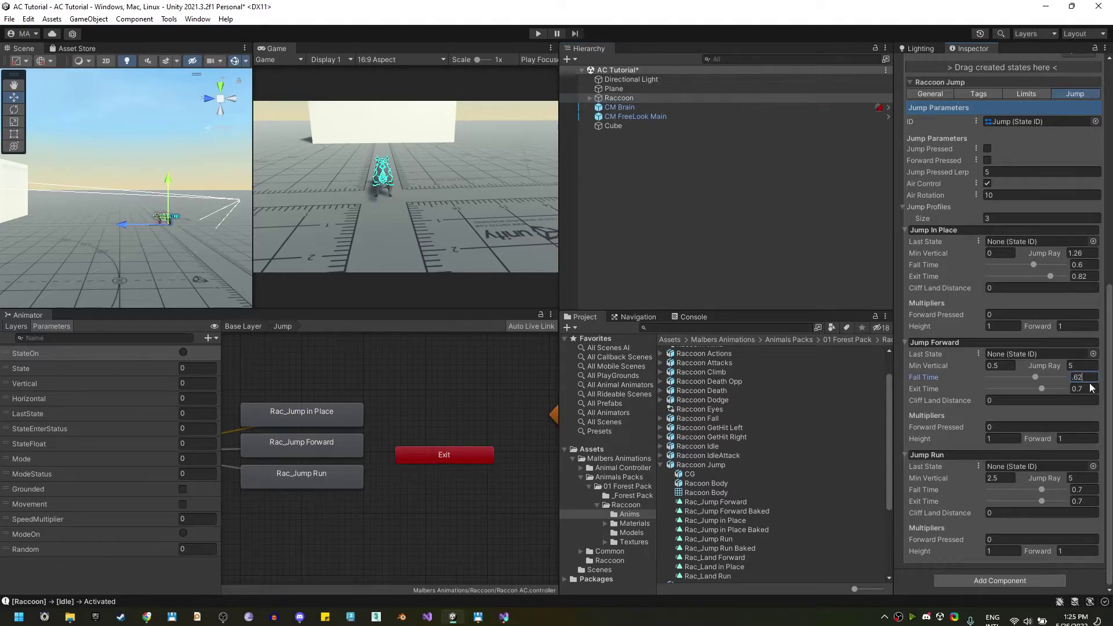
pyautogui.click(1089, 389)
pyautogui.write('.85')
# Run the scene and make the Raccoon jump several times while moving forward, reading the Jump Forward minimum distance in the Console.
pyautogui.click(538, 33)
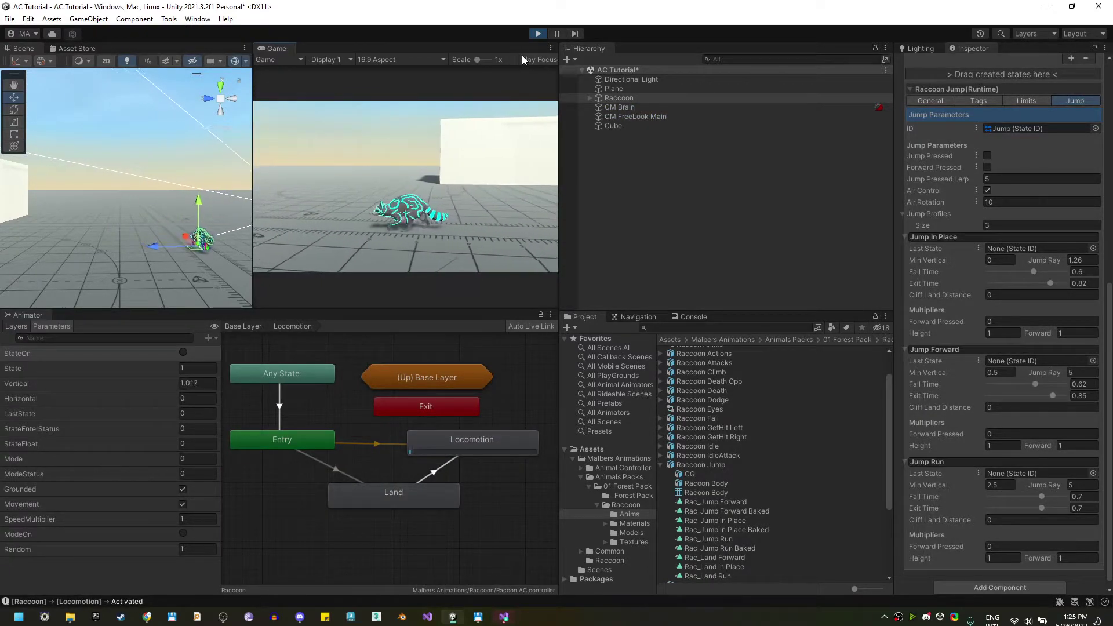
pyautogui.click(689, 317)
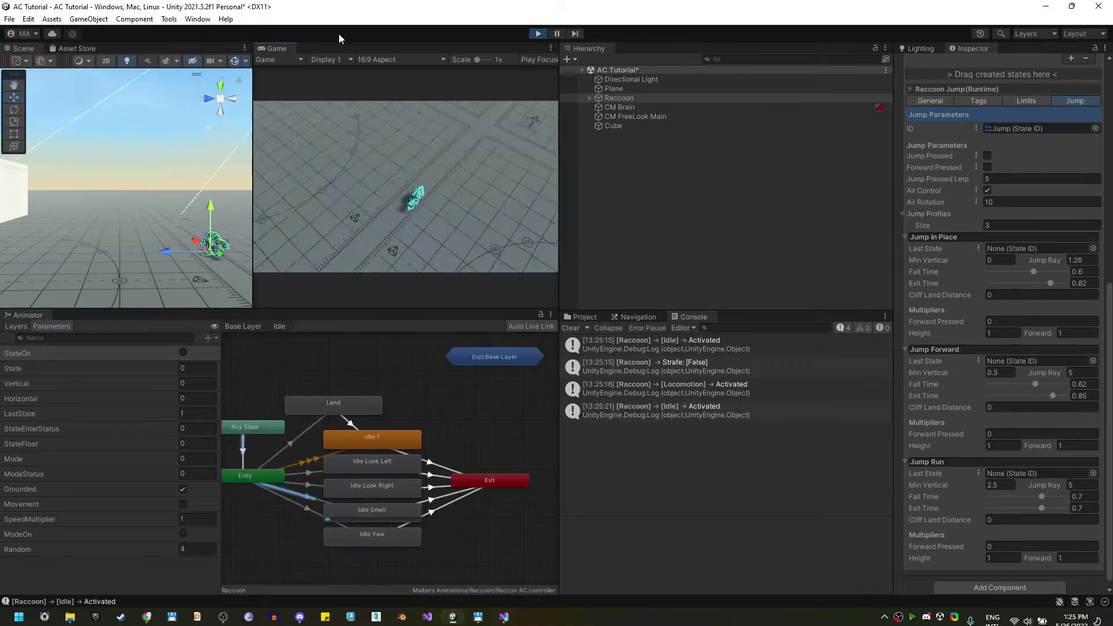
pyautogui.press('space')
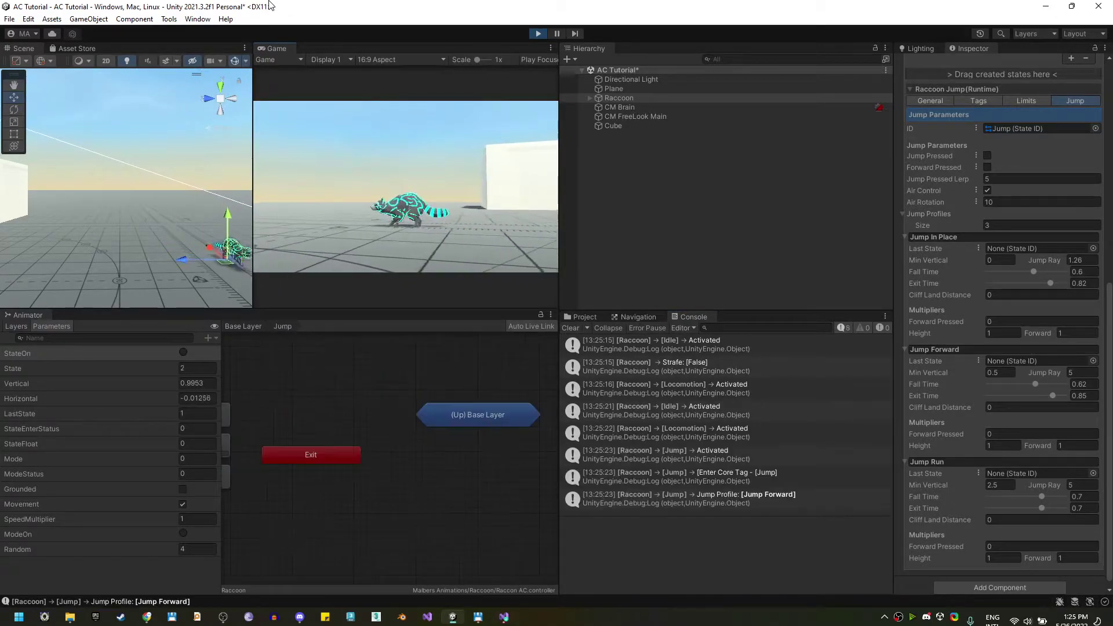
pyautogui.press('space')
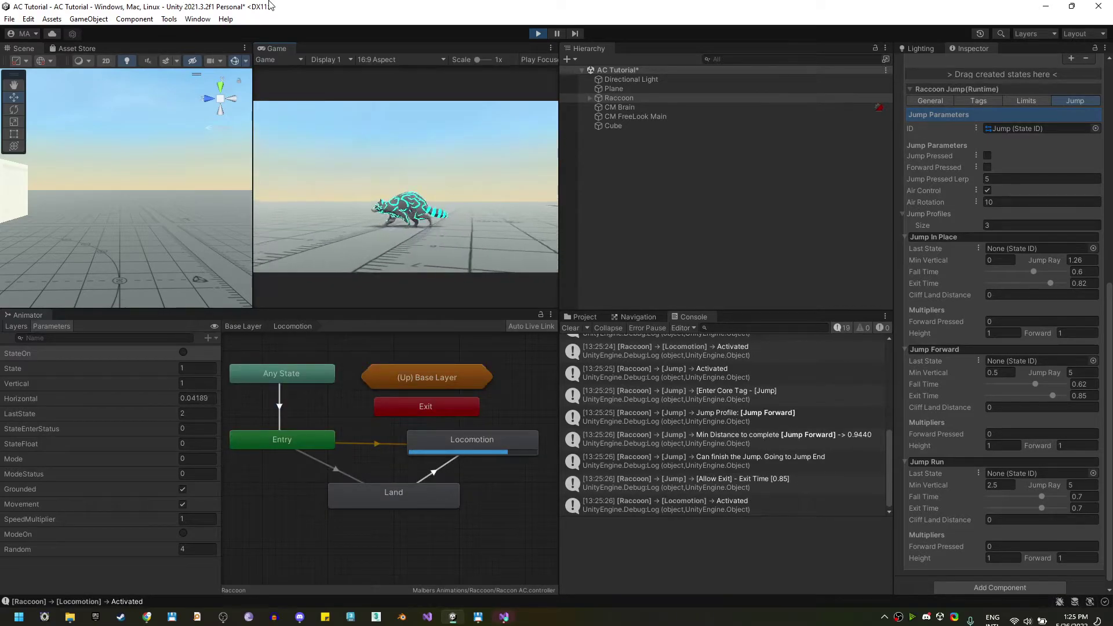
pyautogui.press('space')
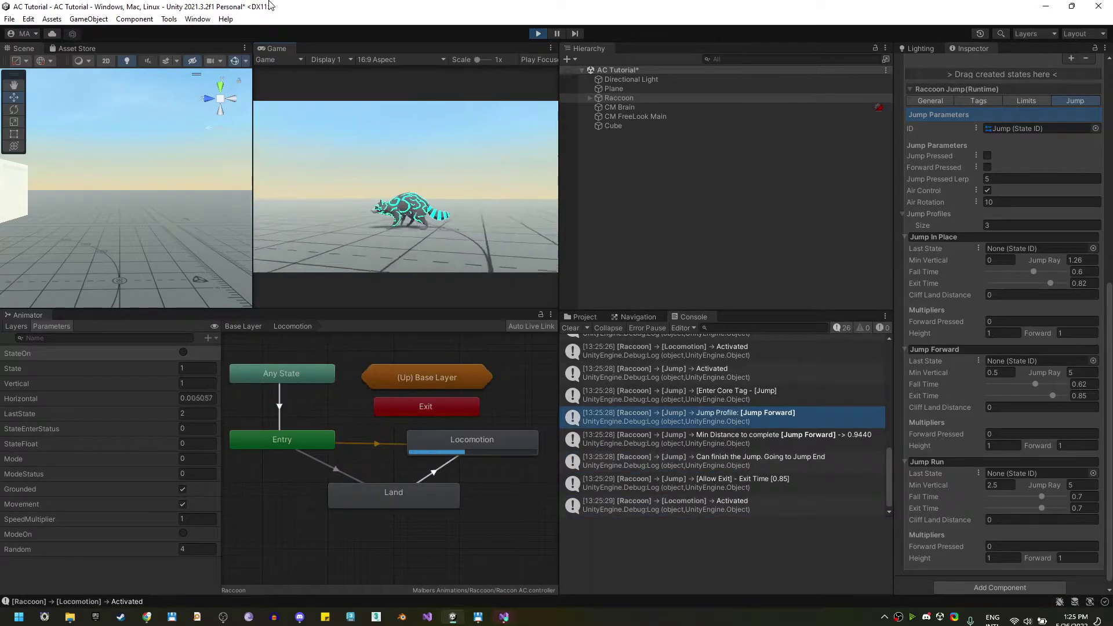
pyautogui.press('w')
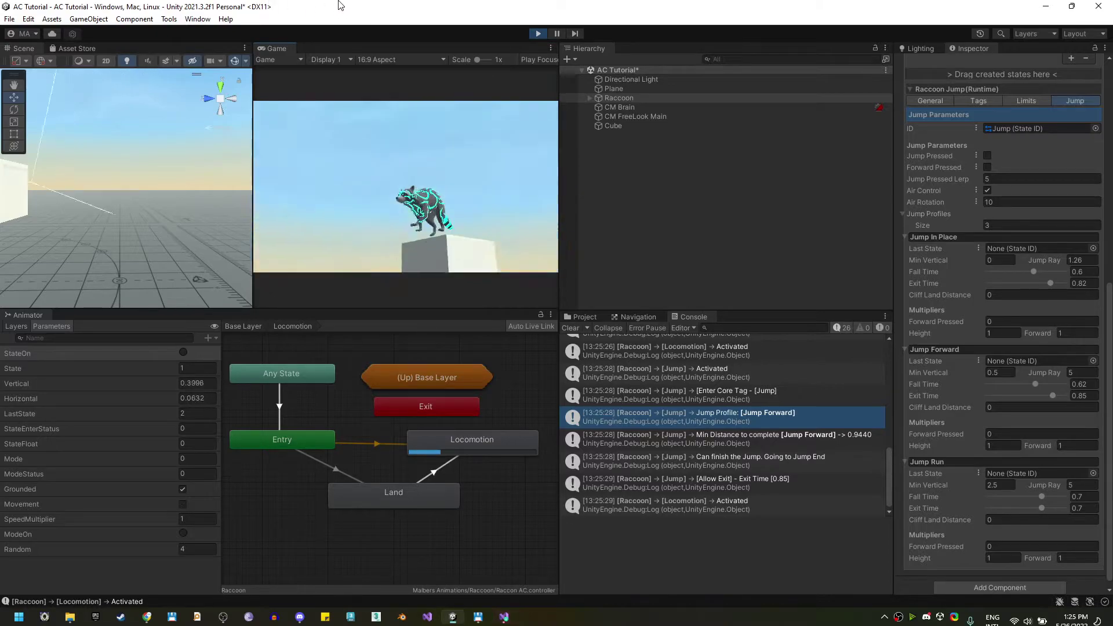
# Stop Play mode, set the Jump Forward profile's Jump Ray to 0.95, and set the Ground speed set's Start Index to 3.
pyautogui.click(538, 33)
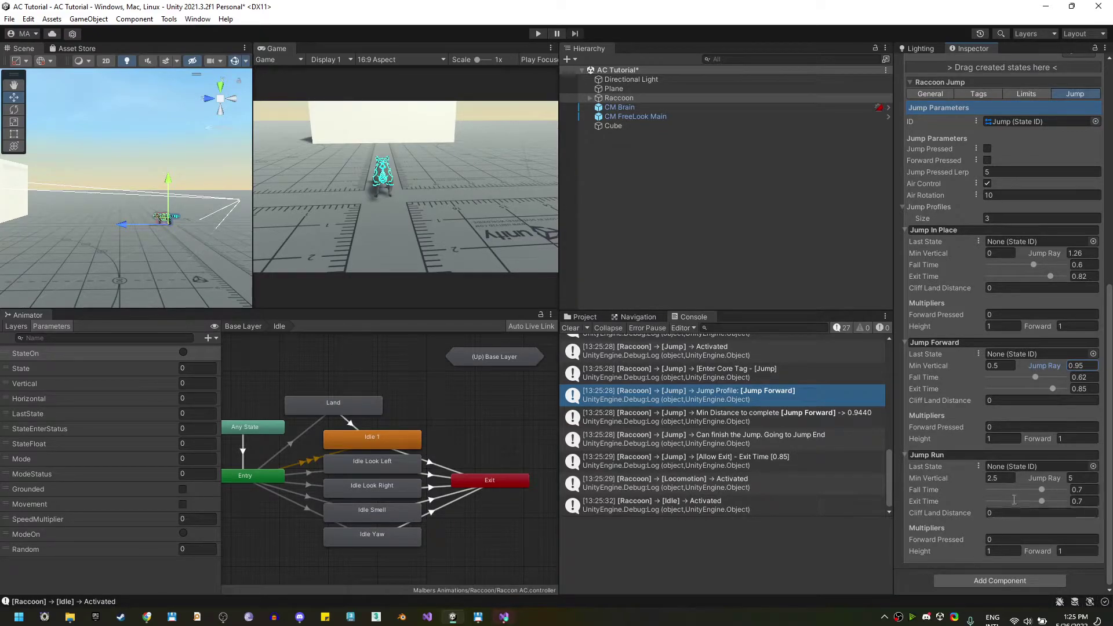
pyautogui.scroll(10, 1006, 198)
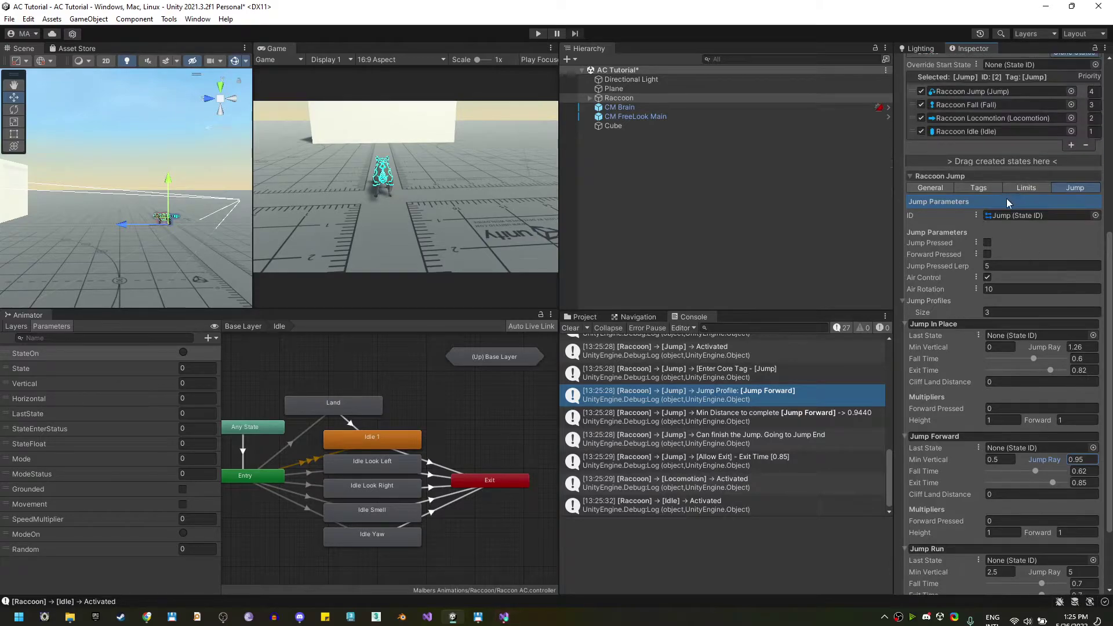
pyautogui.click(971, 122)
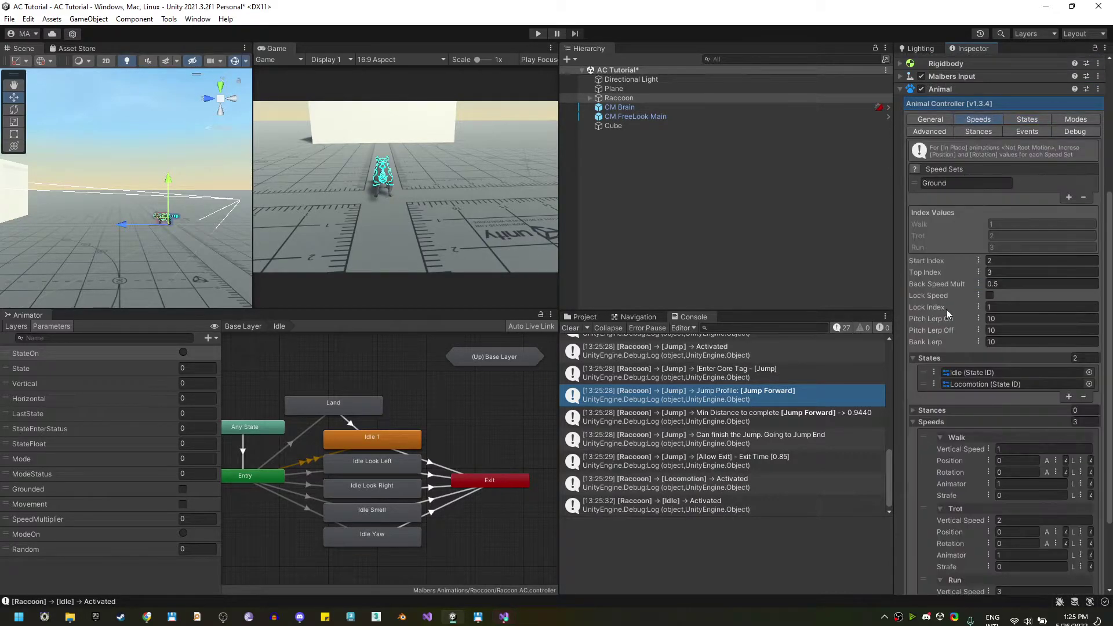
pyautogui.click(959, 261)
pyautogui.write('3')
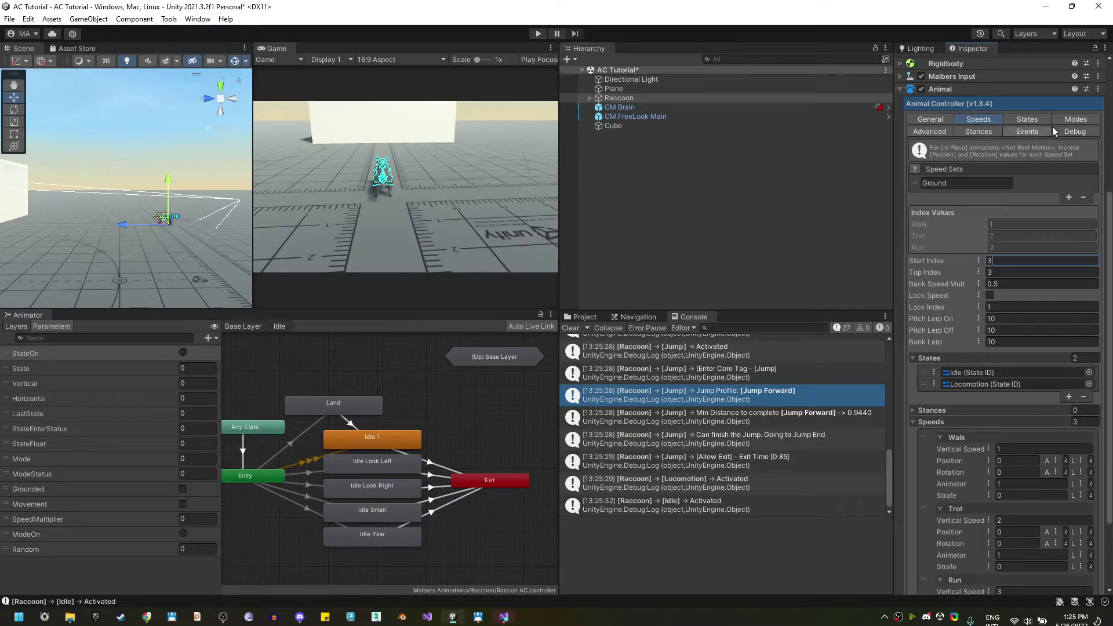
pyautogui.click(1027, 120)
pyautogui.scroll(-5, 1020, 433)
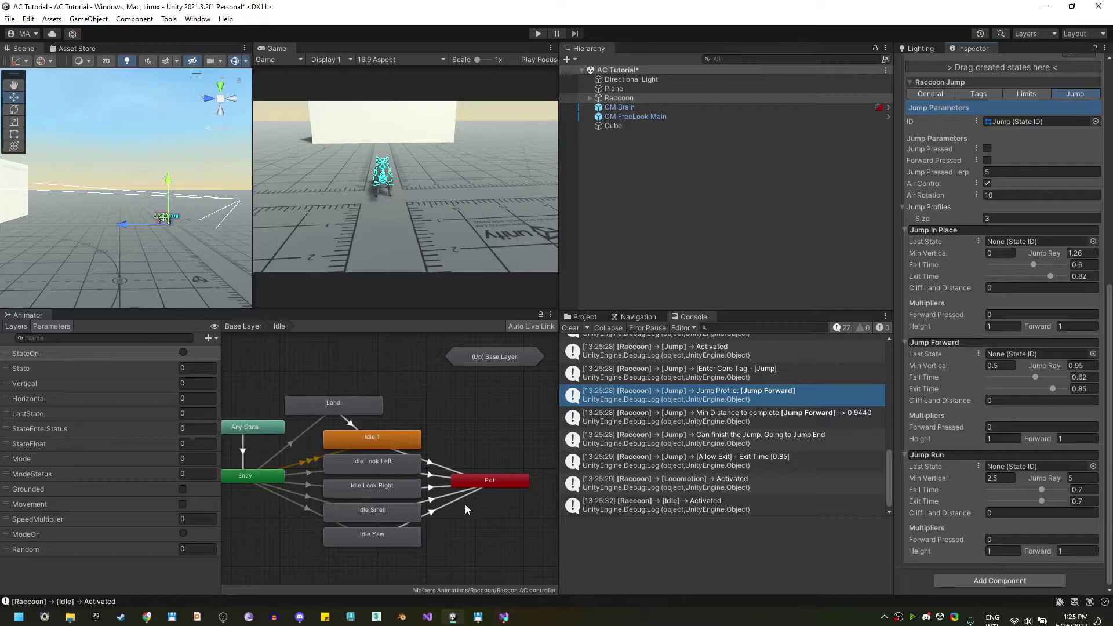
# Locate the Rac_Jump Run state's motion clip in the Project and scrub its preview to check the fall and landing moments.
pyautogui.click(243, 326)
pyautogui.doubleClick(486, 384)
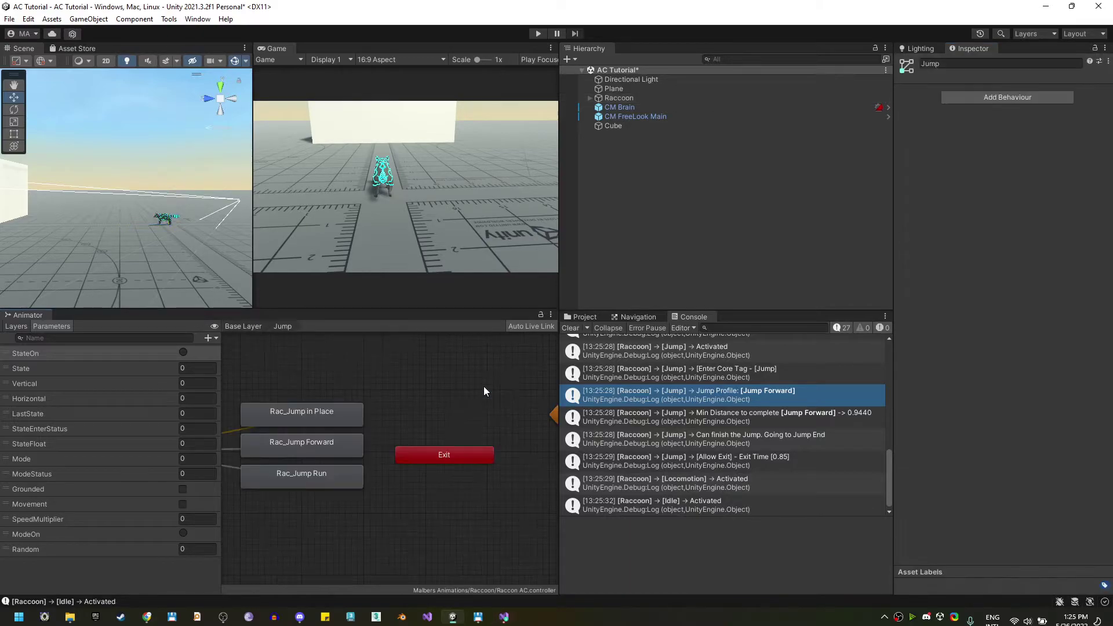
pyautogui.click(325, 476)
pyautogui.click(1011, 93)
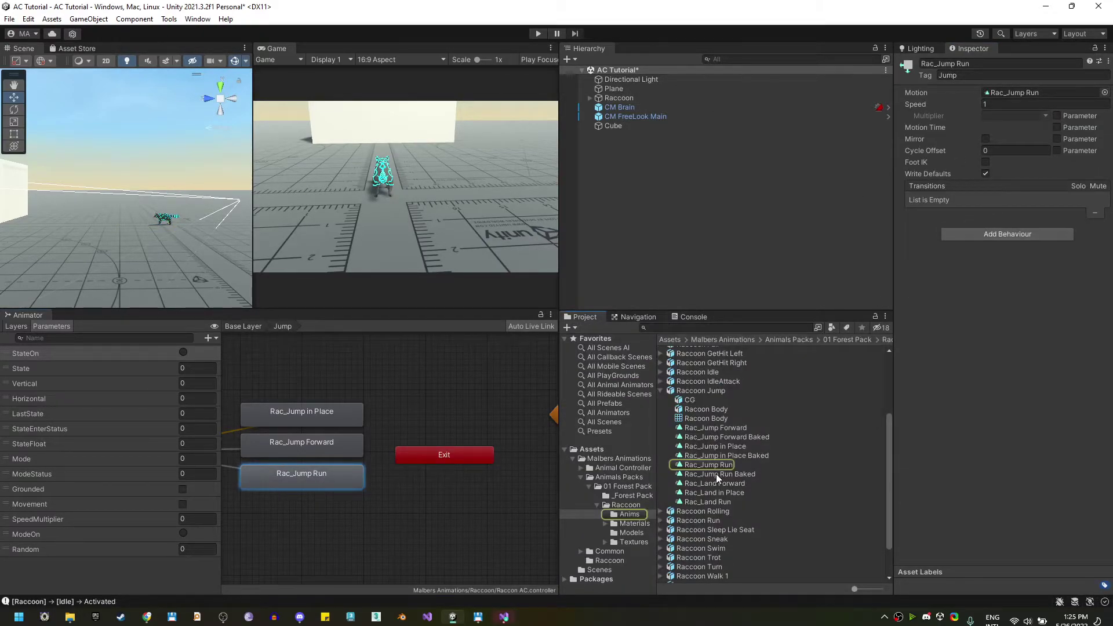
pyautogui.click(710, 465)
pyautogui.moveTo(914, 447); pyautogui.dragTo(1012, 458)
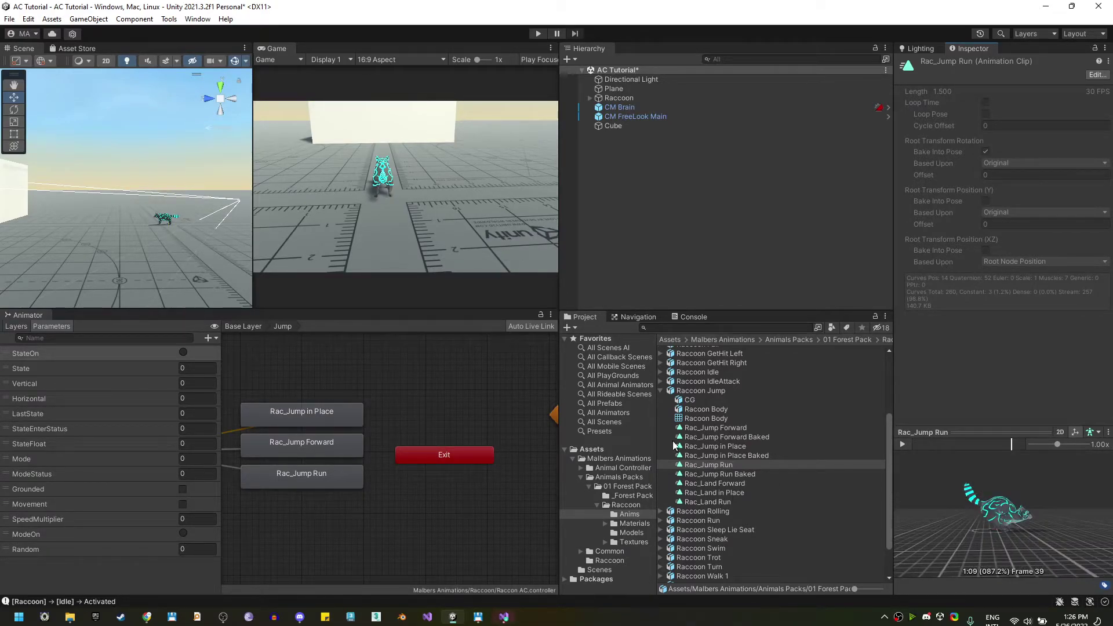
# Set the Raccoon's Jump Run profile to Fall Time 0.6 and Exit Time 0.87.
pyautogui.click(400, 396)
pyautogui.click(619, 109)
pyautogui.click(620, 98)
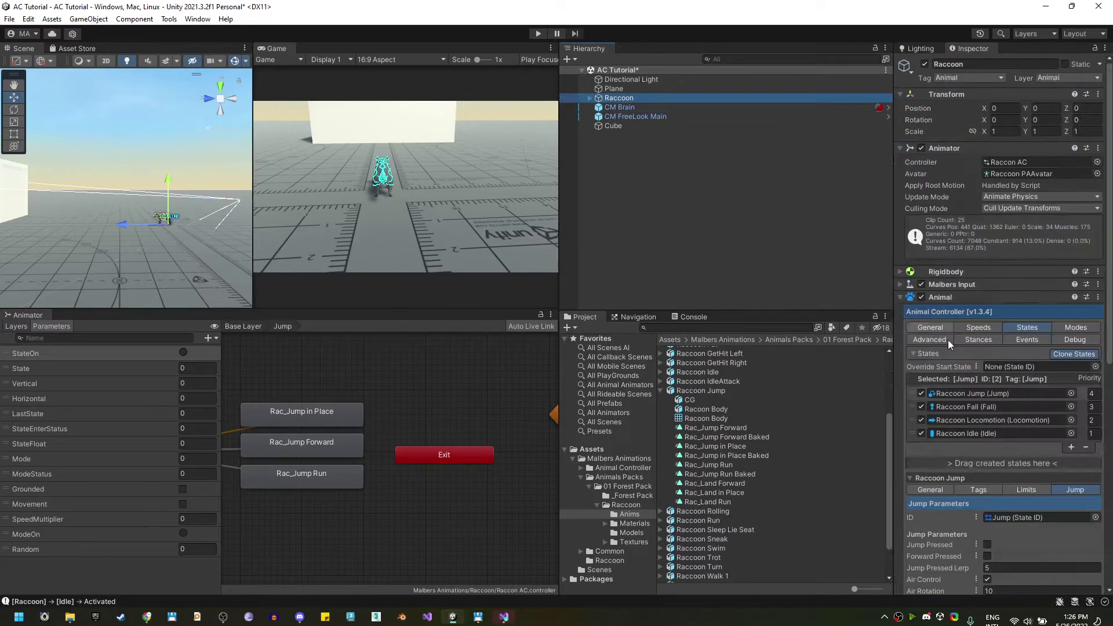
pyautogui.scroll(-10, 948, 341)
pyautogui.click(1095, 490)
pyautogui.write('.6')
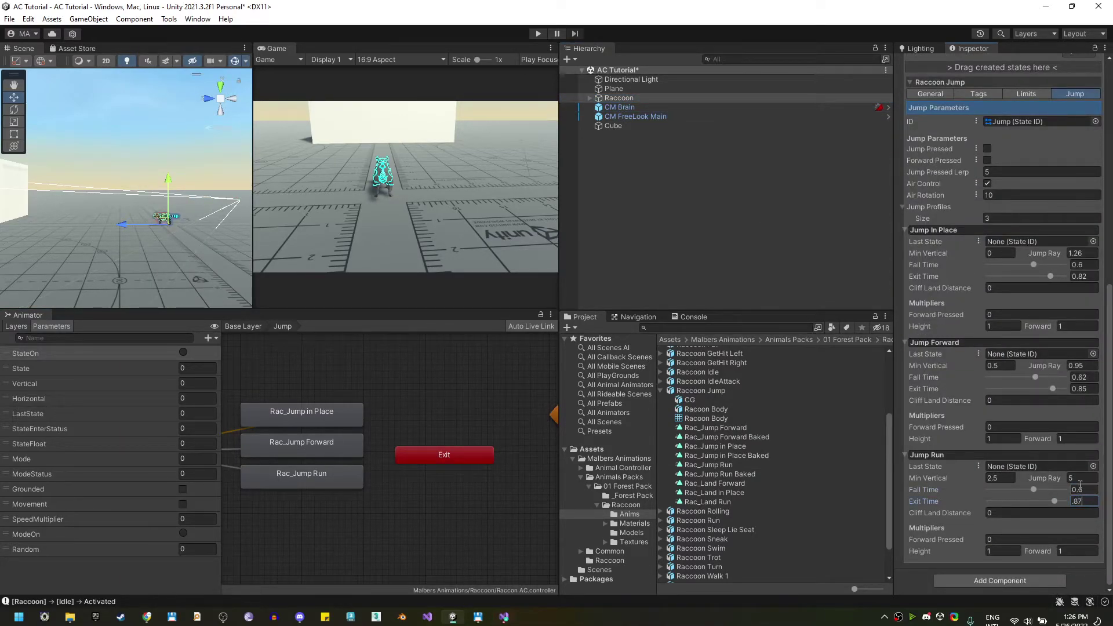
# Show the Console, run the scene, and make the Raccoon jump while running to read the Jump Run minimum distance.
pyautogui.click(638, 316)
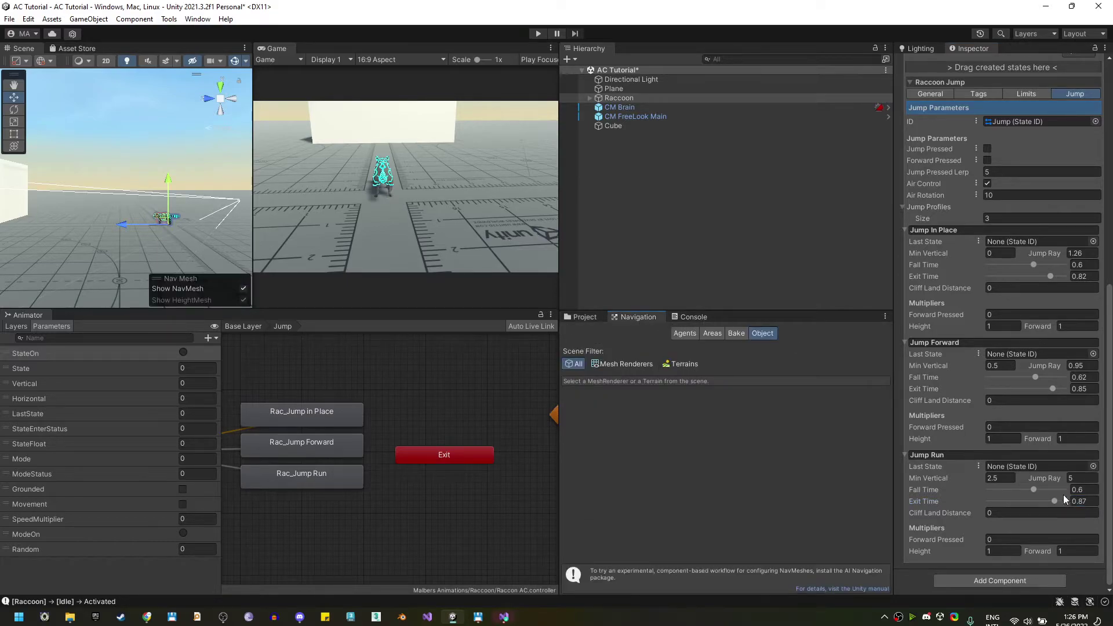
pyautogui.click(584, 317)
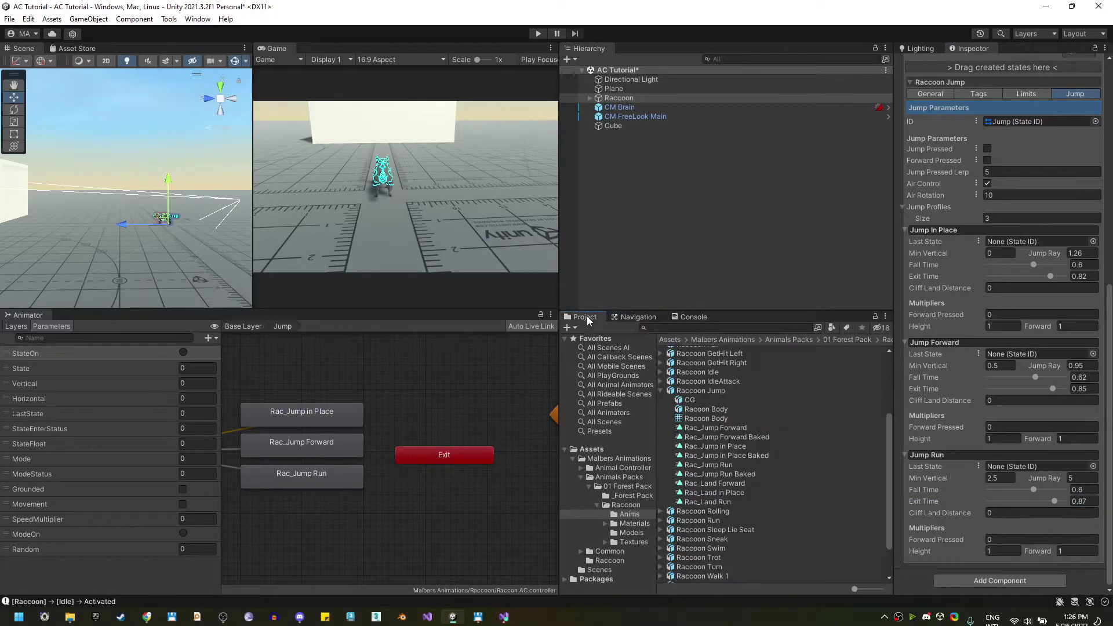
pyautogui.click(695, 317)
pyautogui.click(538, 34)
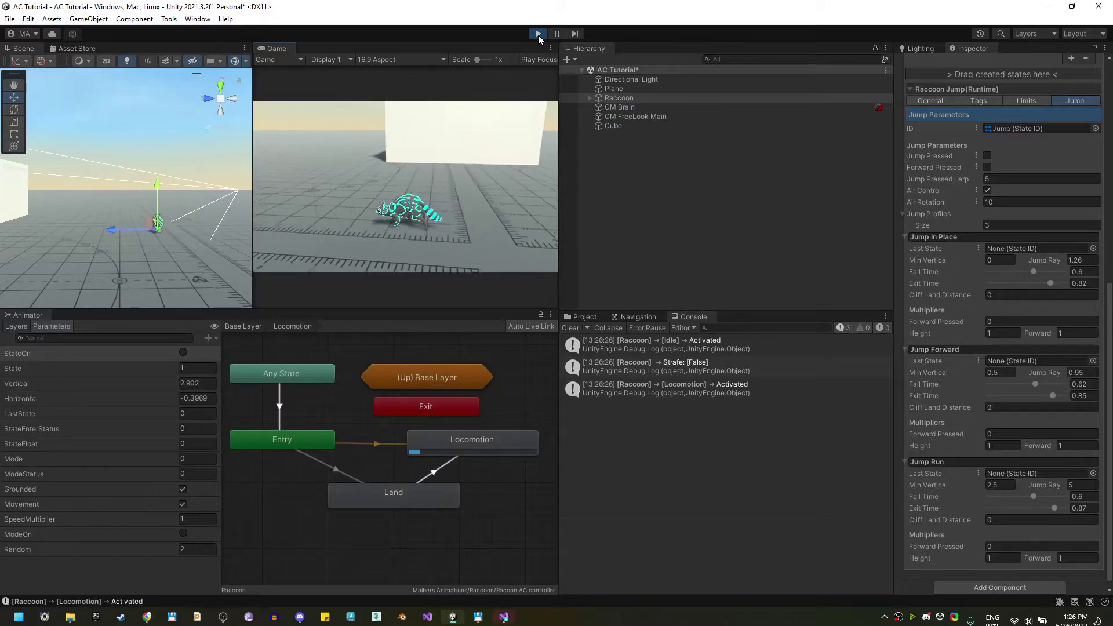
pyautogui.press('space')
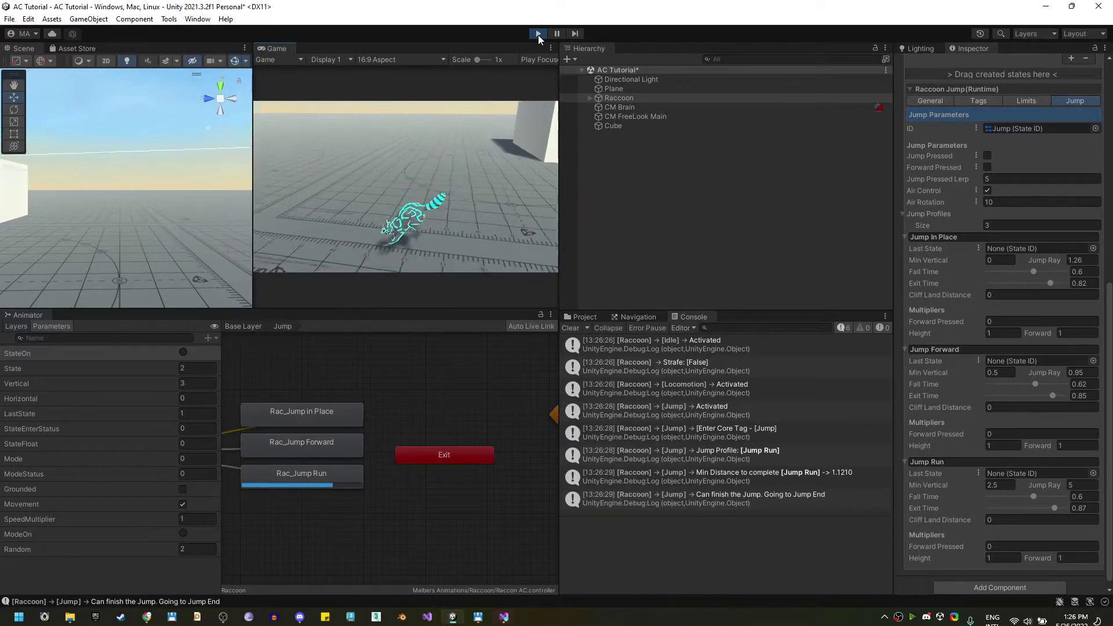
# Make the running Raccoon jump several more times to compare the Jump Run minimum distance readings in the Console.
pyautogui.press('space')
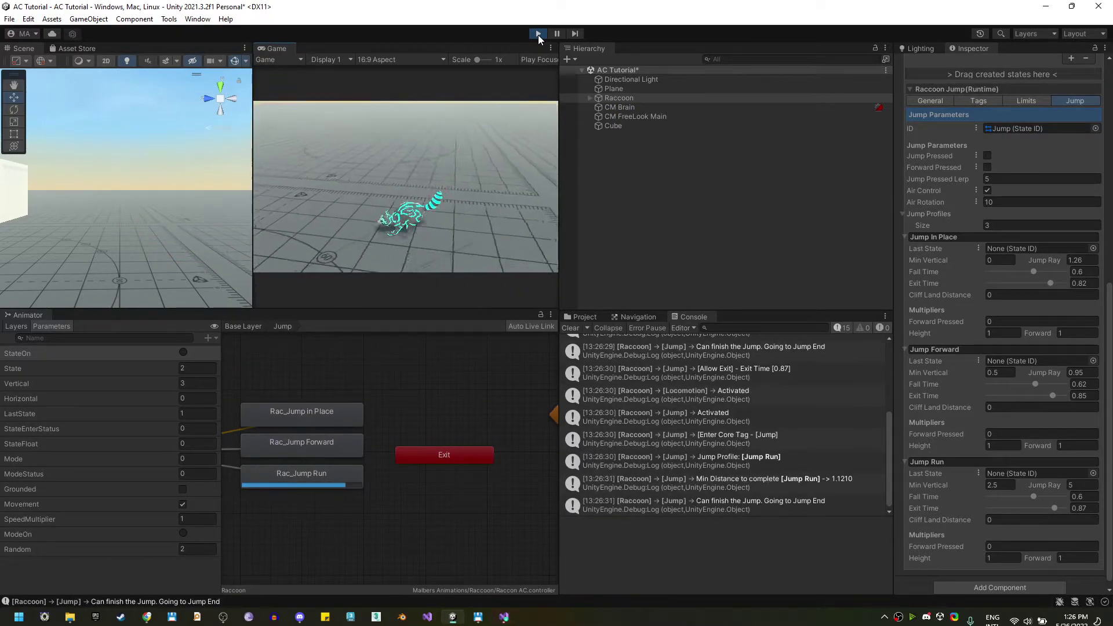
pyautogui.press('space')
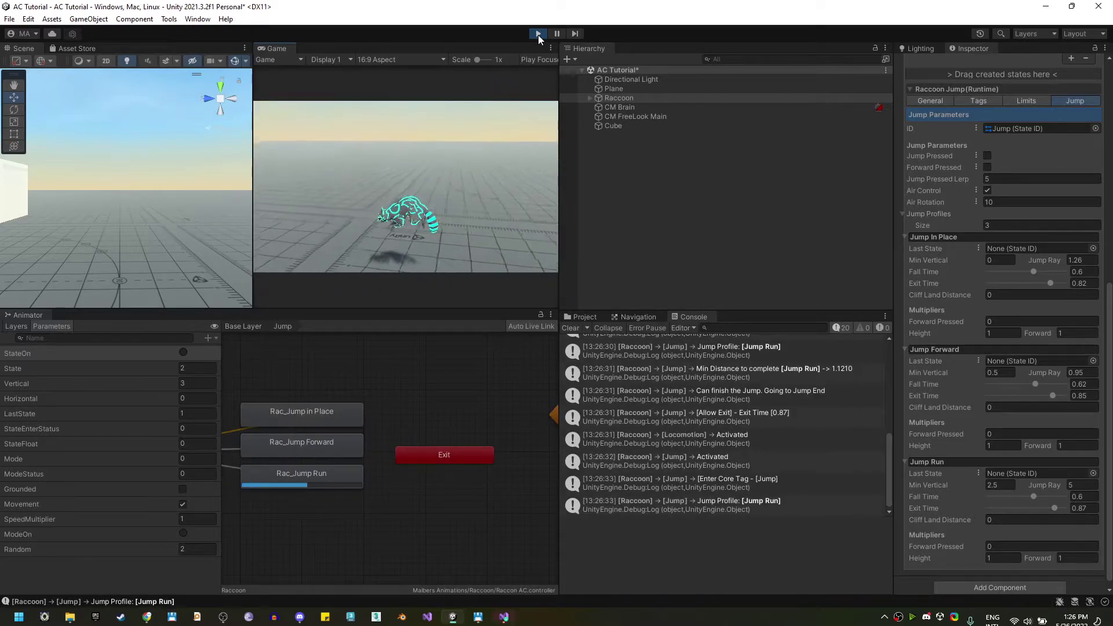
pyautogui.press('space')
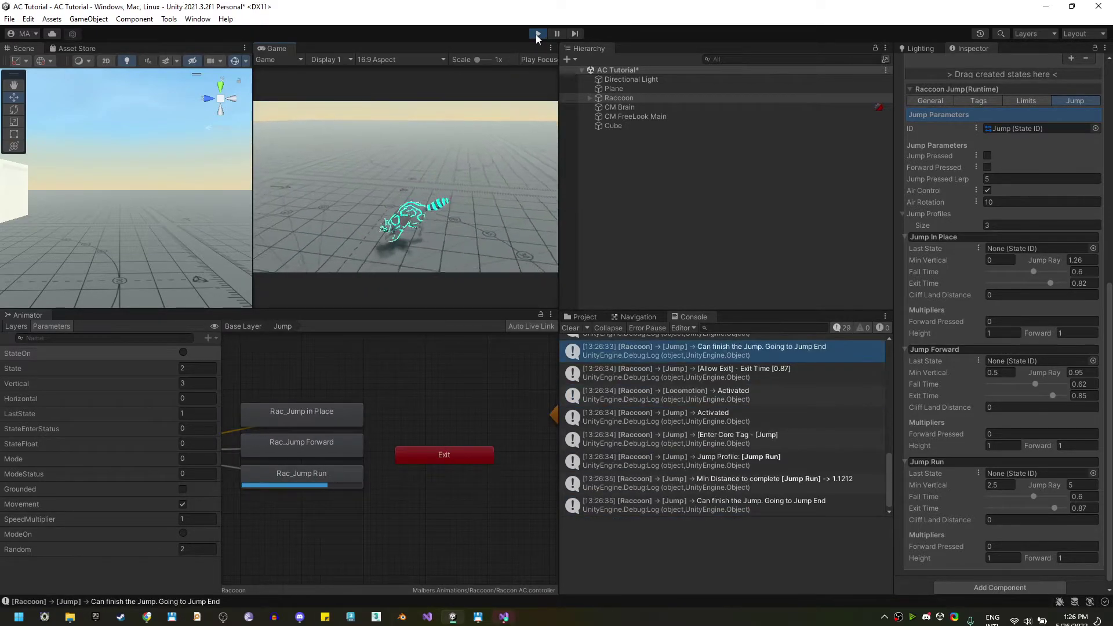
# Stop Play mode and set the Jump Run profile's Jump Ray to 1.13.
pyautogui.click(536, 34)
pyautogui.click(1082, 479)
pyautogui.write('1')
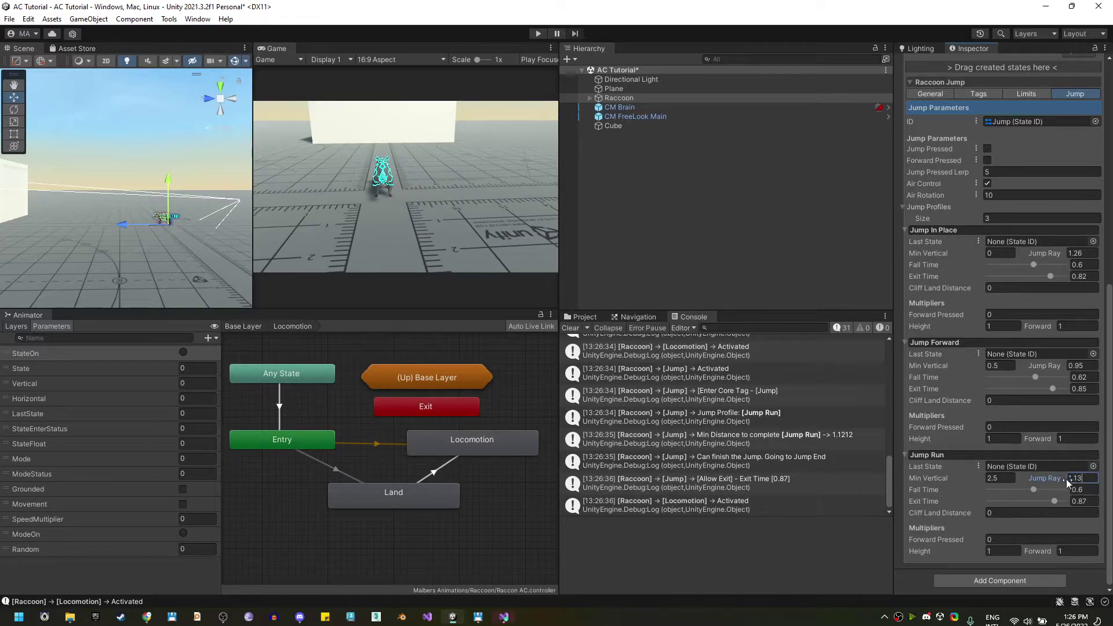
pyautogui.write('.13')
# Turn the Cube into a ramp with a uniform scale of about 9.1, X rotation about -20.32 and Y position about -3.18.
pyautogui.moveTo(76, 211); pyautogui.dragTo(134, 224, button='middle')
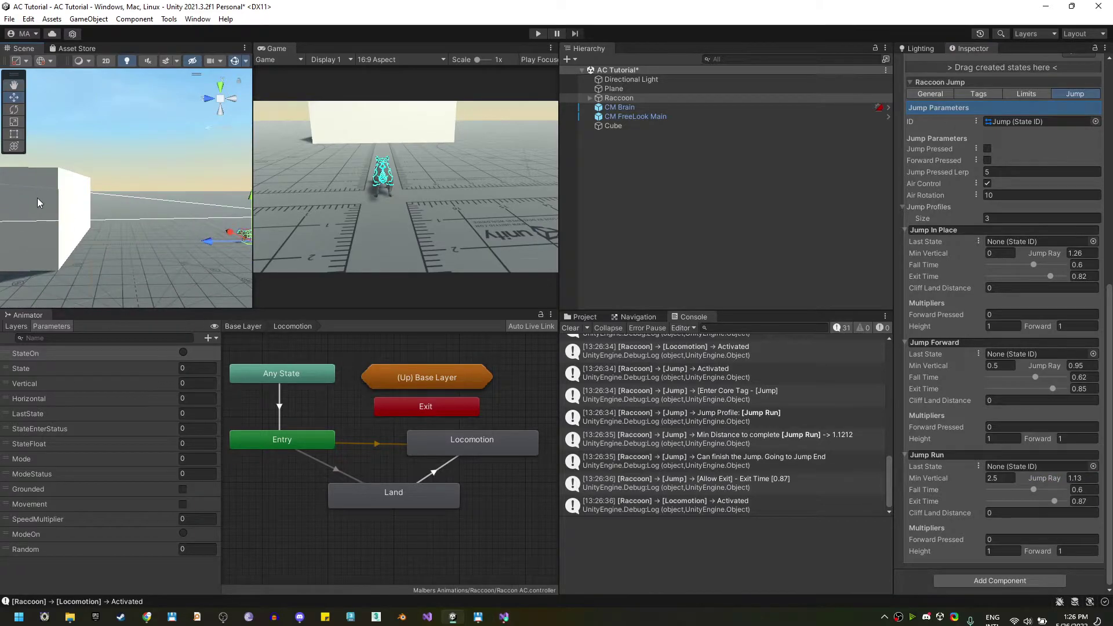
pyautogui.click(38, 199)
pyautogui.moveTo(46, 202); pyautogui.dragTo(84, 218, button='middle')
pyautogui.press('r')
pyautogui.moveTo(32, 258); pyautogui.dragTo(122, 276)
pyautogui.press('w')
pyautogui.press('e')
pyautogui.moveTo(122, 276); pyautogui.dragTo(144, 227, button='middle')
pyautogui.press('w')
pyautogui.moveTo(85, 216); pyautogui.dragTo(85, 231)
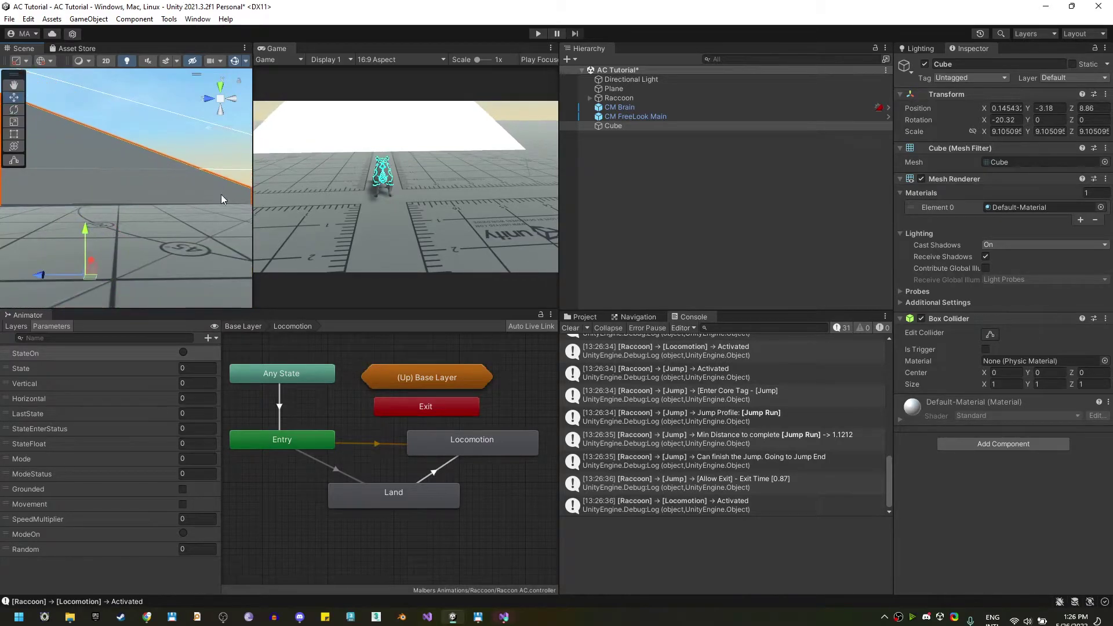
# Run the scene, pause during a running jump, and enlarge the Game view with gizmos shown to examine the Raccoon's jump ray.
pyautogui.click(538, 33)
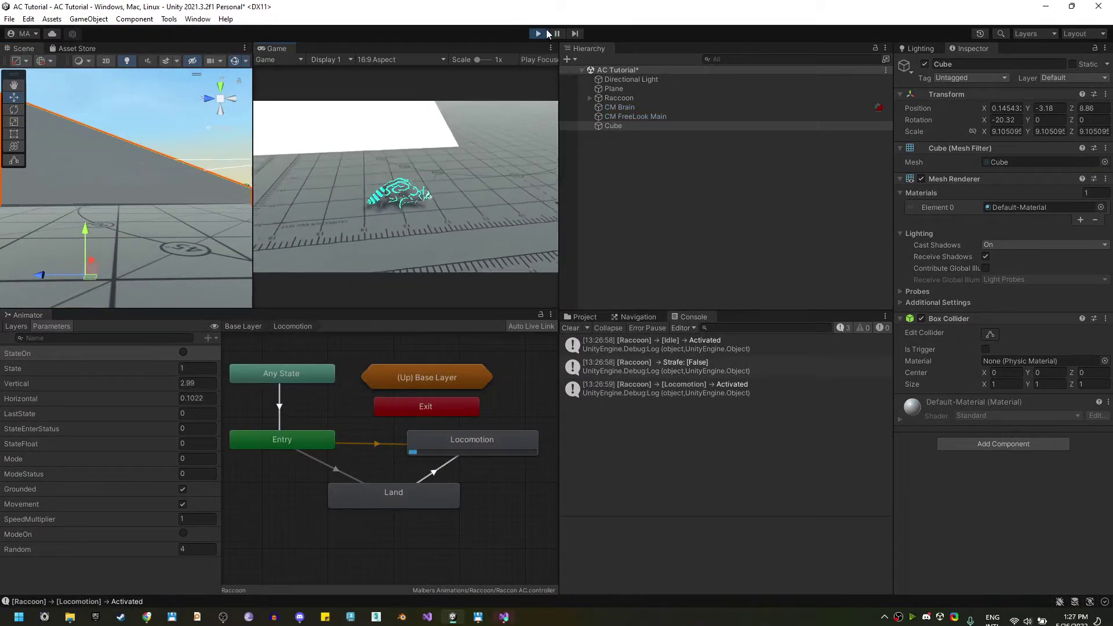
pyautogui.press('space')
pyautogui.moveTo(212, 174); pyautogui.dragTo(89, 217, button='middle')
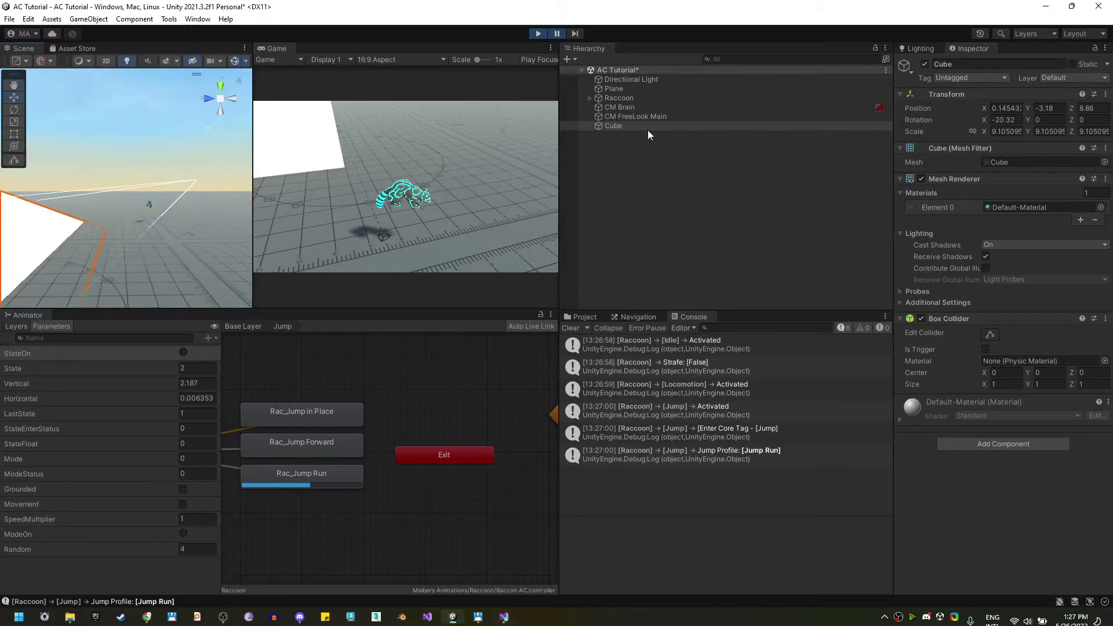
pyautogui.moveTo(558, 86); pyautogui.dragTo(765, 90)
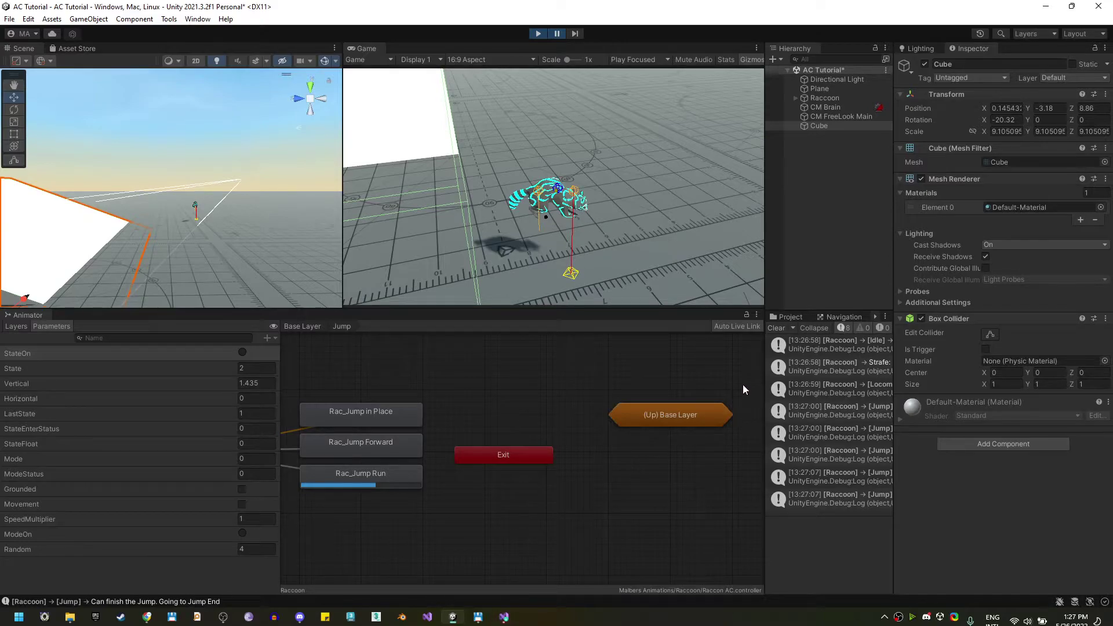
pyautogui.moveTo(765, 379); pyautogui.dragTo(692, 377)
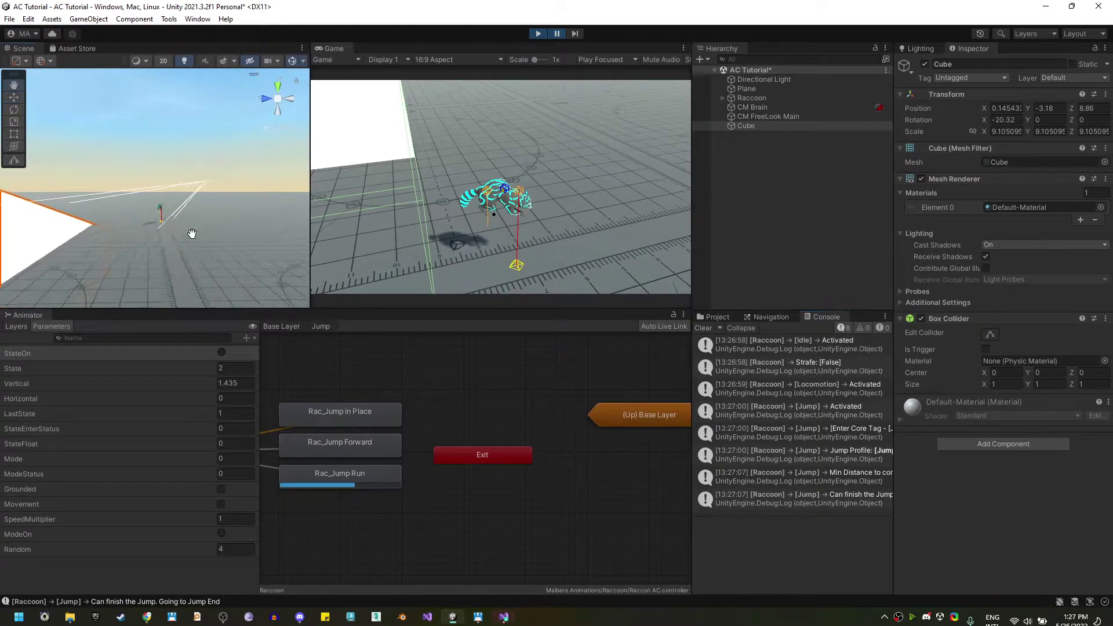
pyautogui.moveTo(192, 233); pyautogui.dragTo(148, 231, button='middle')
pyautogui.keyDown('alt'); pyautogui.moveTo(148, 231); pyautogui.dragTo(1108, 347); pyautogui.keyUp('alt')
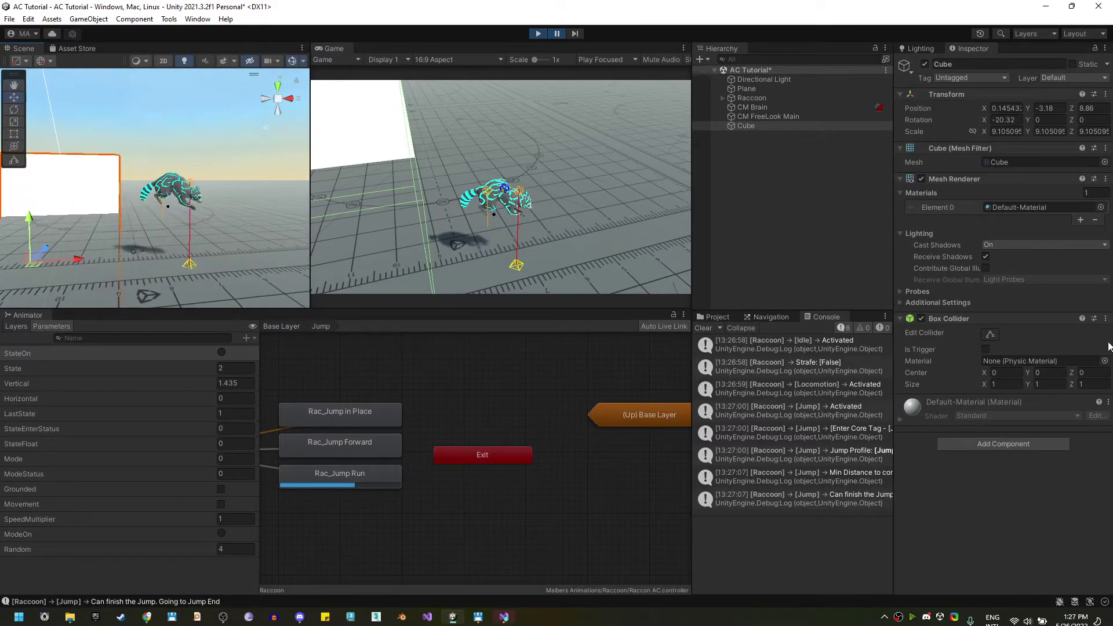
# Review the Raccoon's jump profile values in the paused scene, and bring back the Console with more width.
pyautogui.click(717, 317)
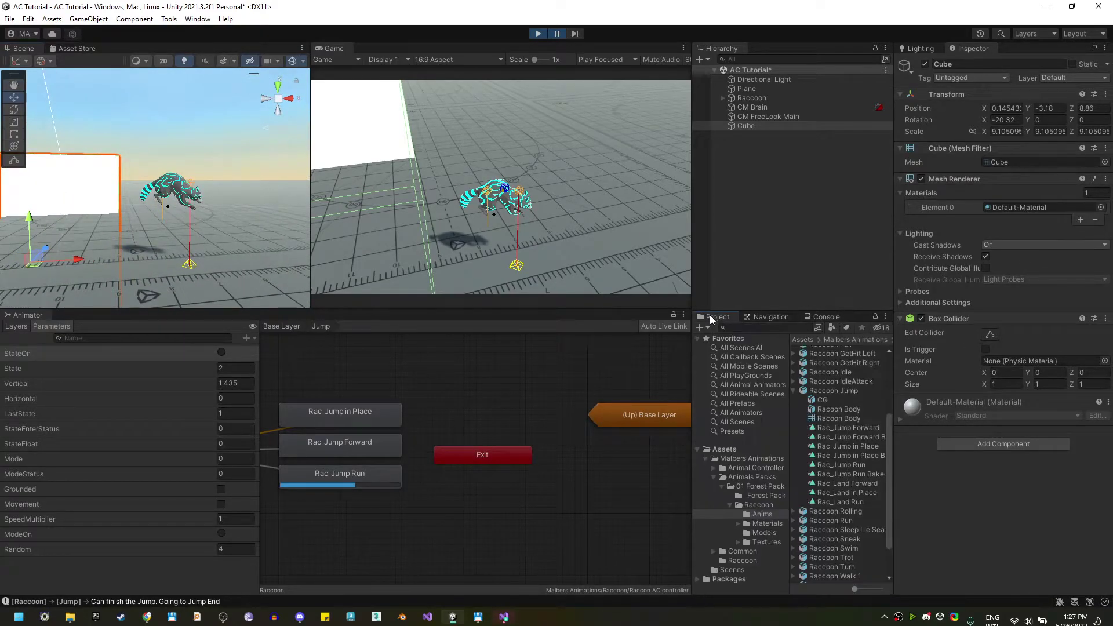
pyautogui.click(753, 97)
pyautogui.scroll(-5, 1024, 510)
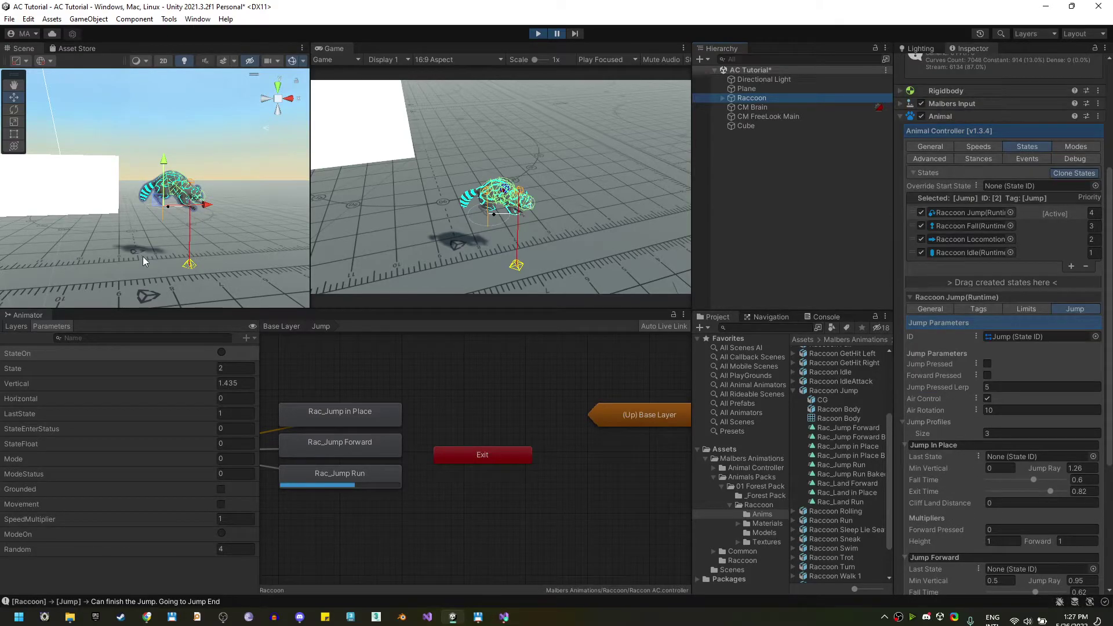
pyautogui.scroll(-3, 992, 485)
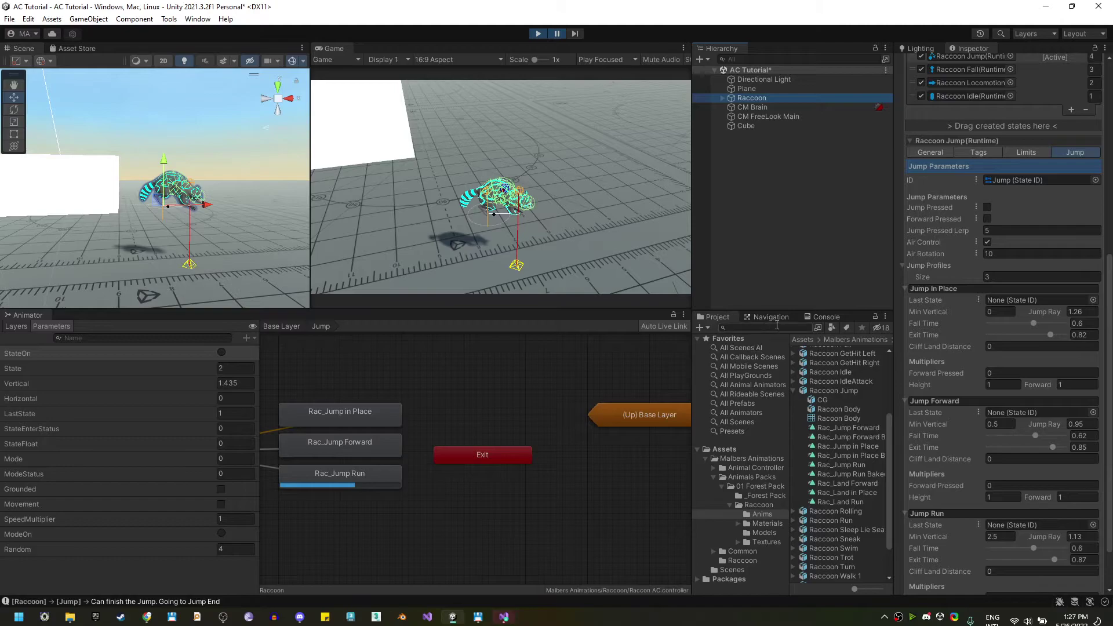
pyautogui.click(822, 317)
pyautogui.moveTo(691, 439); pyautogui.dragTo(643, 442)
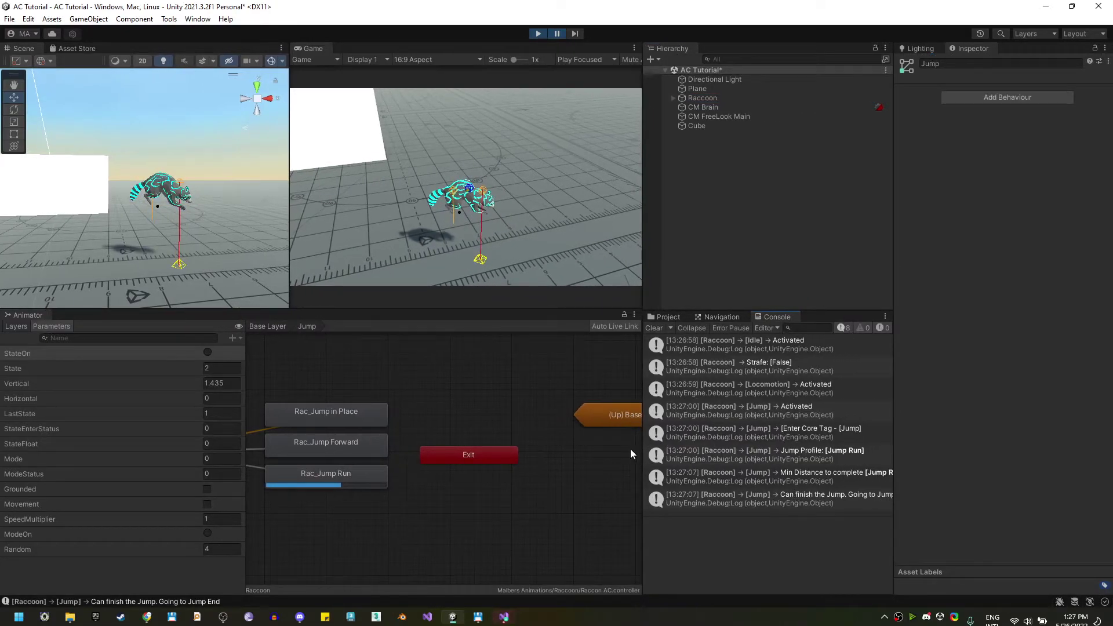
# Advance the paused Jump Run frame by frame until the Raccoon lands, check the Console messages, and stop Play mode.
pyautogui.click(575, 33)
pyautogui.click(575, 33)
pyautogui.click(575, 33)
pyautogui.click(575, 33)
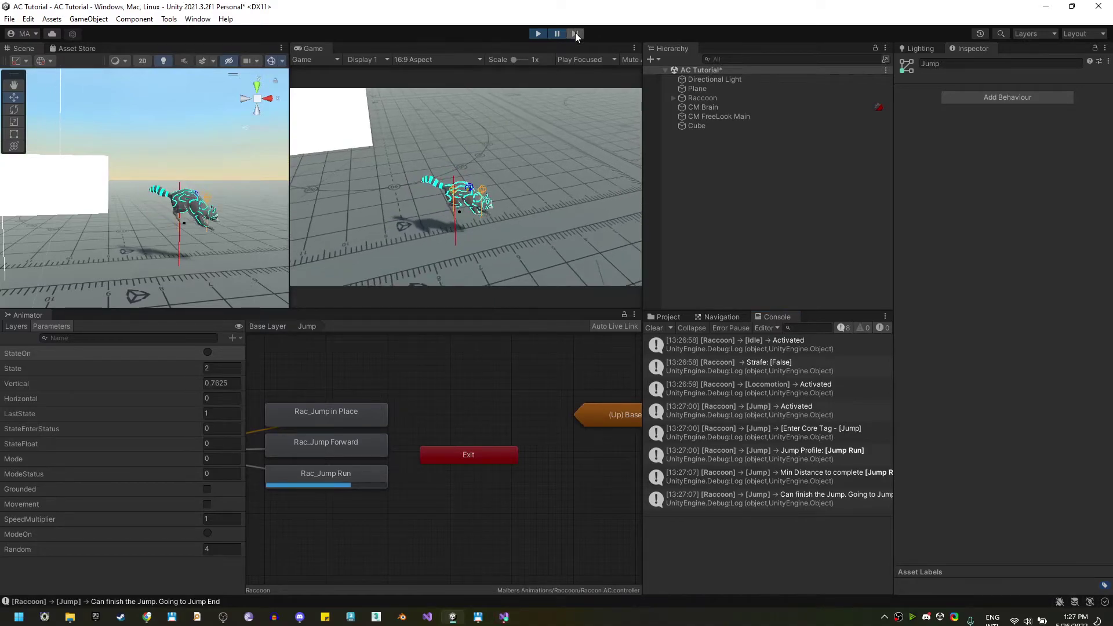
pyautogui.click(575, 34)
pyautogui.click(575, 33)
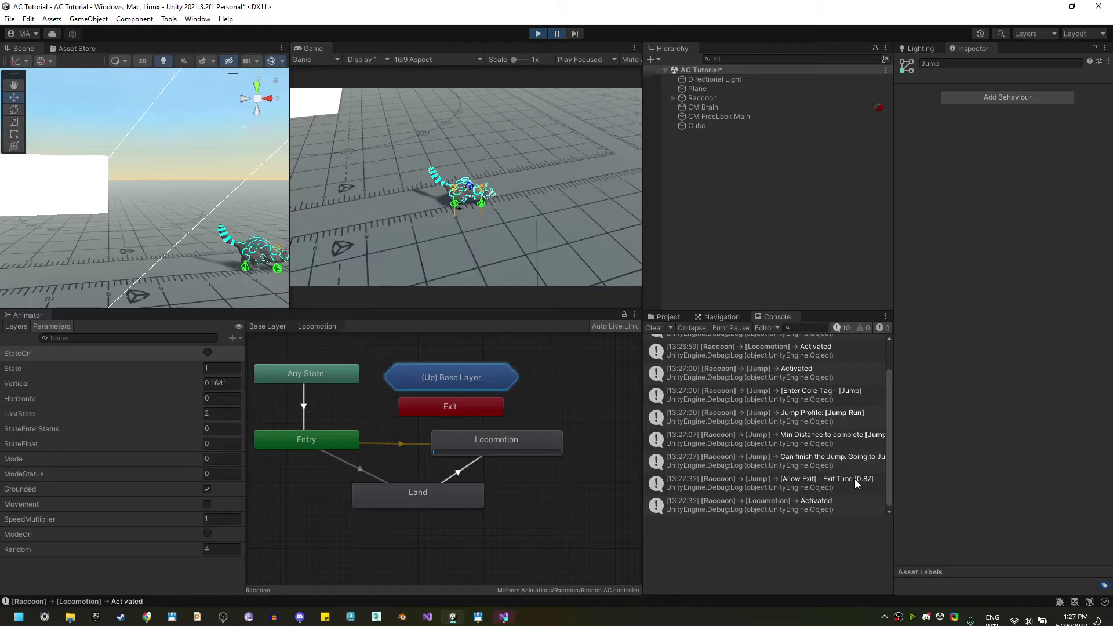
pyautogui.click(537, 34)
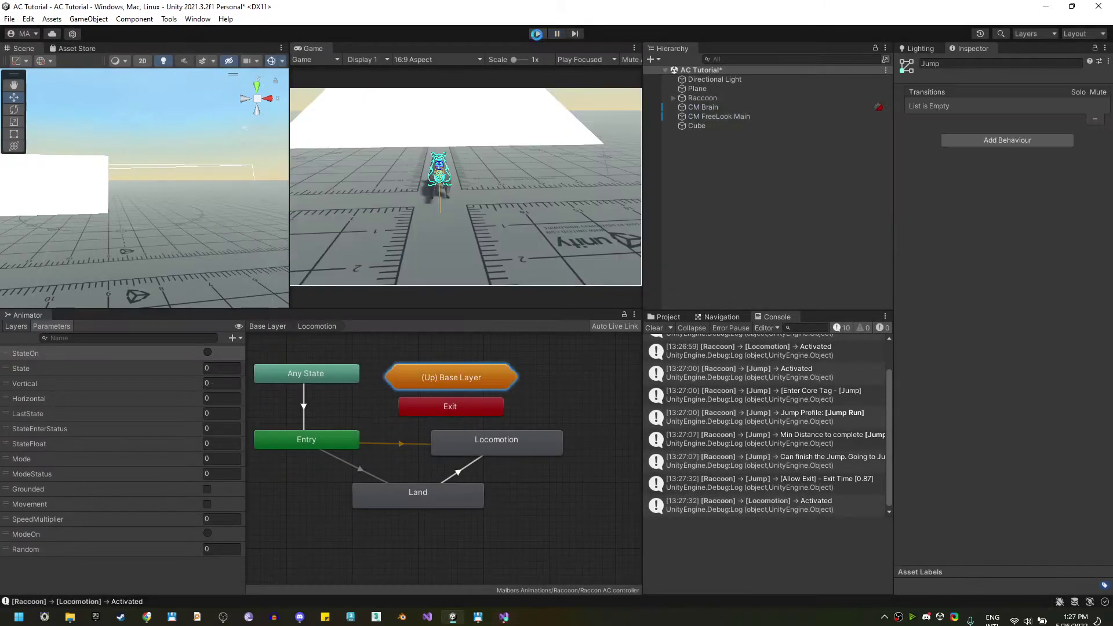
# Run the scene again, jump the Raccoon off the edge of the ramp, and pause in mid-air with the Raccoon framed.
pyautogui.click(537, 34)
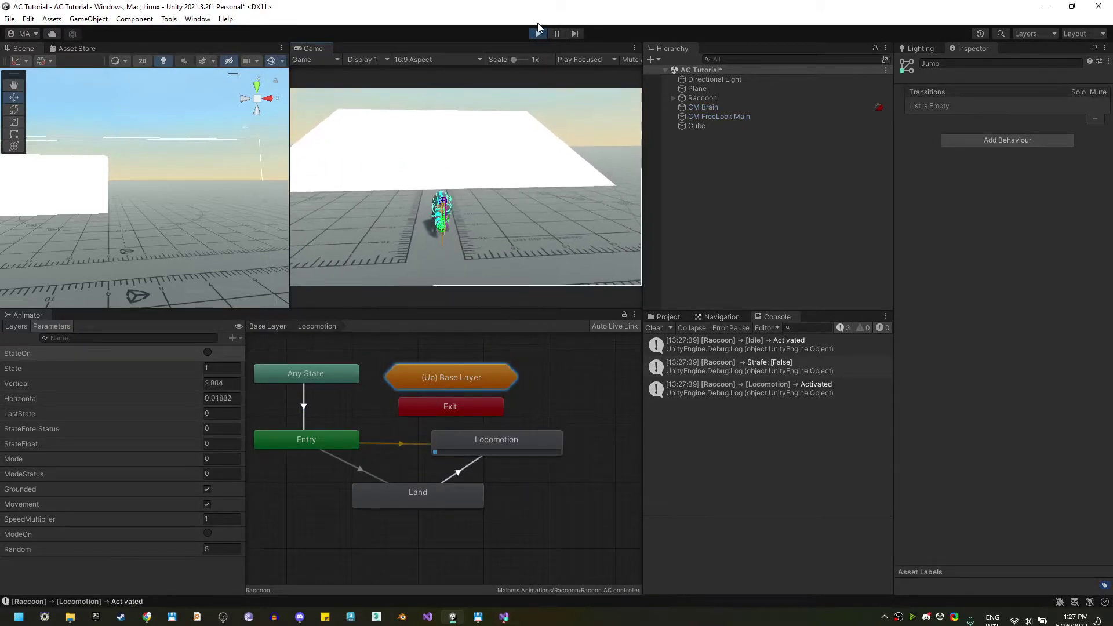
pyautogui.press('d')
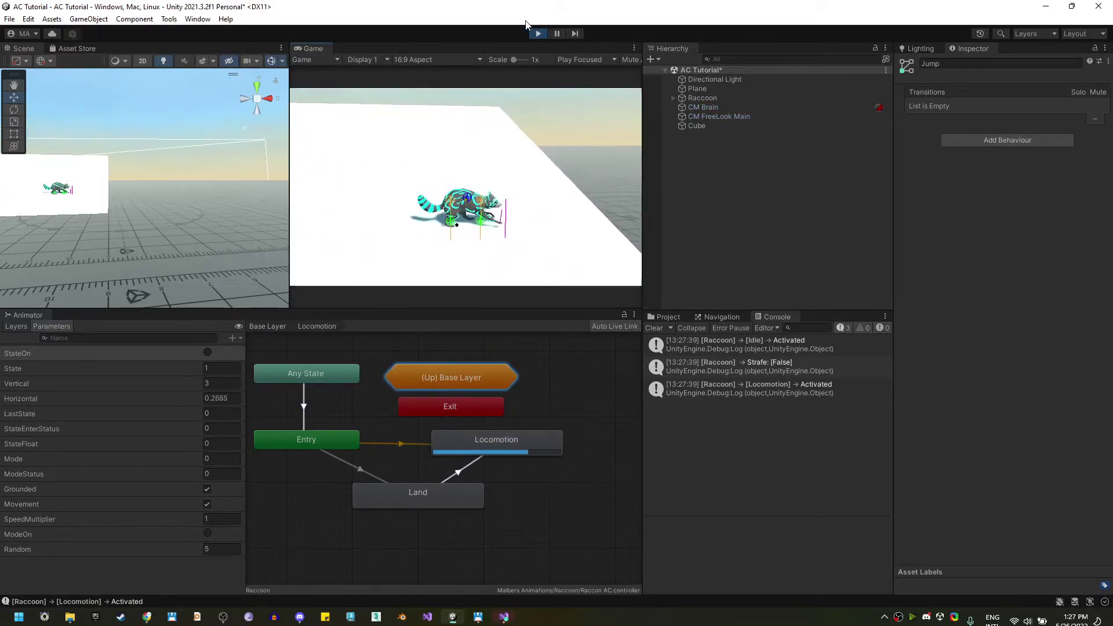
pyautogui.press('space')
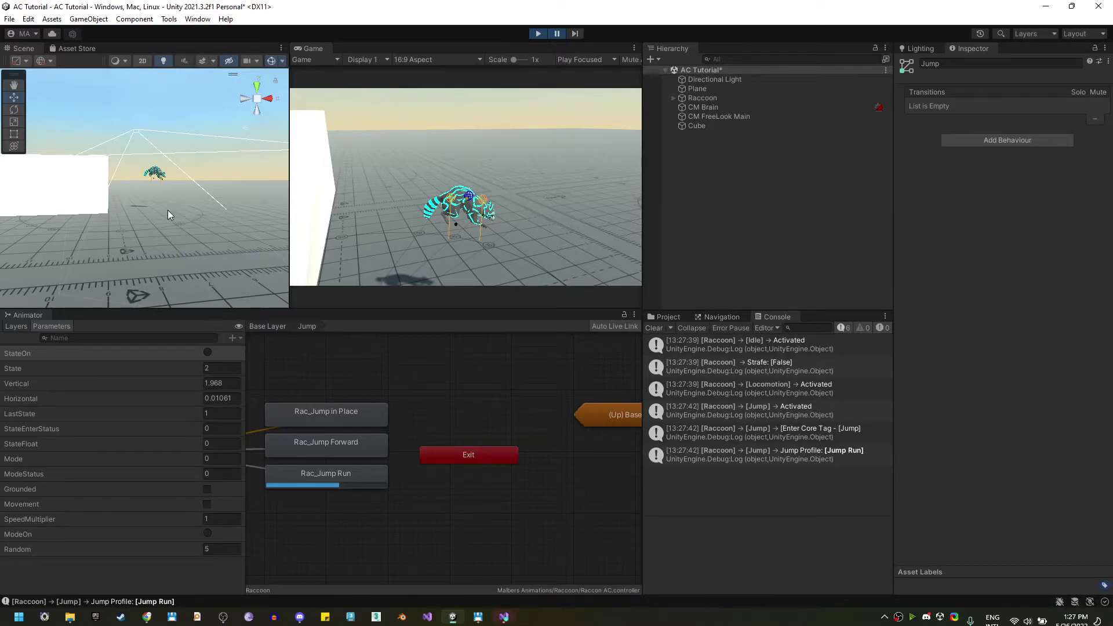
pyautogui.moveTo(166, 177); pyautogui.dragTo(150, 147, button='right')
pyautogui.press('w')
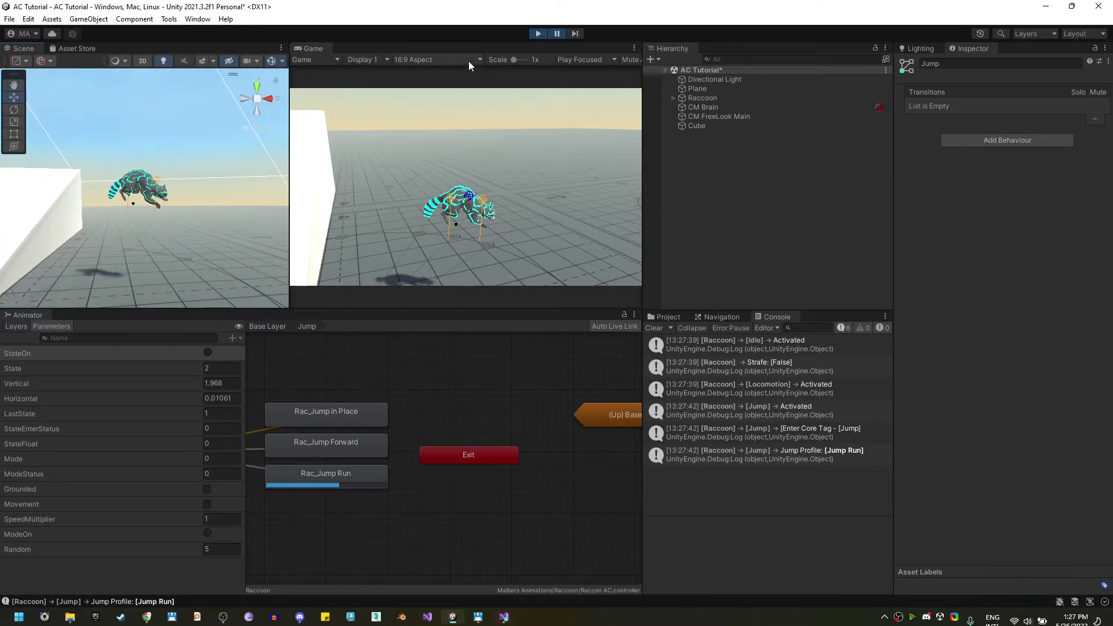
# Step the paused ramp jump forward to its Fall Time and widen the Console to read the state change messages.
pyautogui.click(576, 35)
pyautogui.click(576, 35)
pyautogui.moveTo(155, 249); pyautogui.dragTo(162, 227, button='middle')
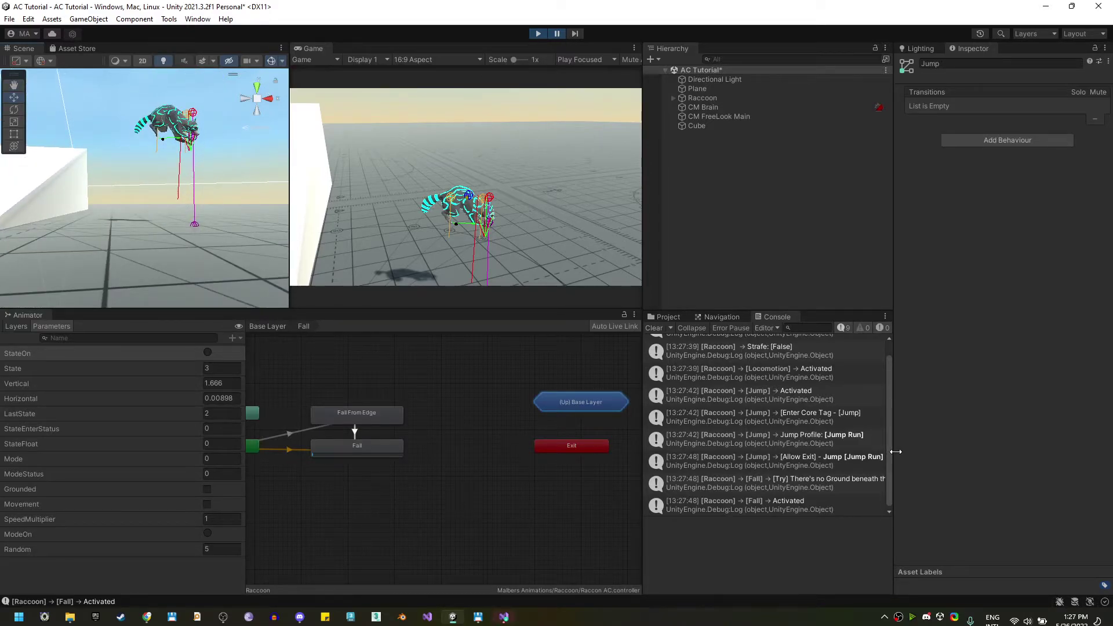
pyautogui.moveTo(895, 451); pyautogui.dragTo(968, 452)
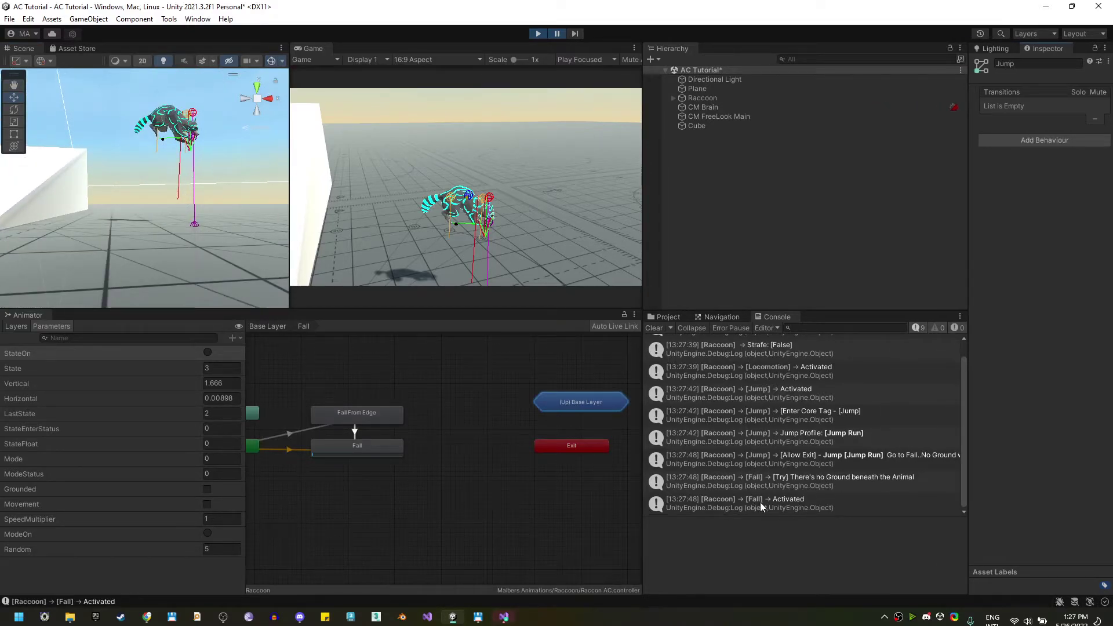
# Resume the scene and run the Raccoon up the ramp repeatedly, jumping off it to test the Jump to Fall change.
pyautogui.click(562, 34)
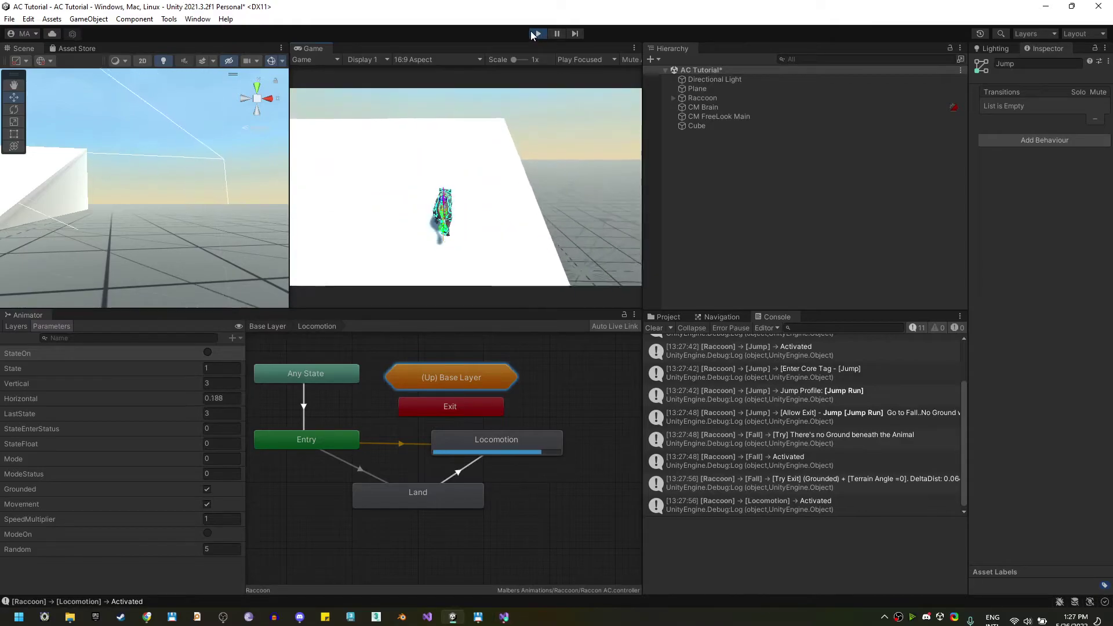
pyautogui.press('space')
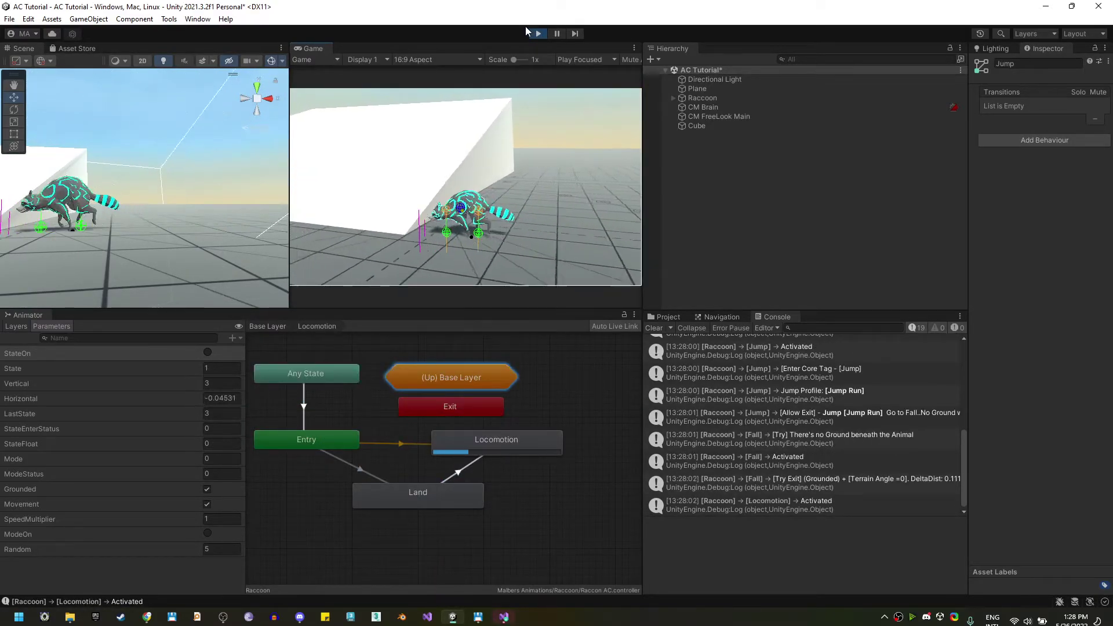
pyautogui.press('d')
pyautogui.press('space')
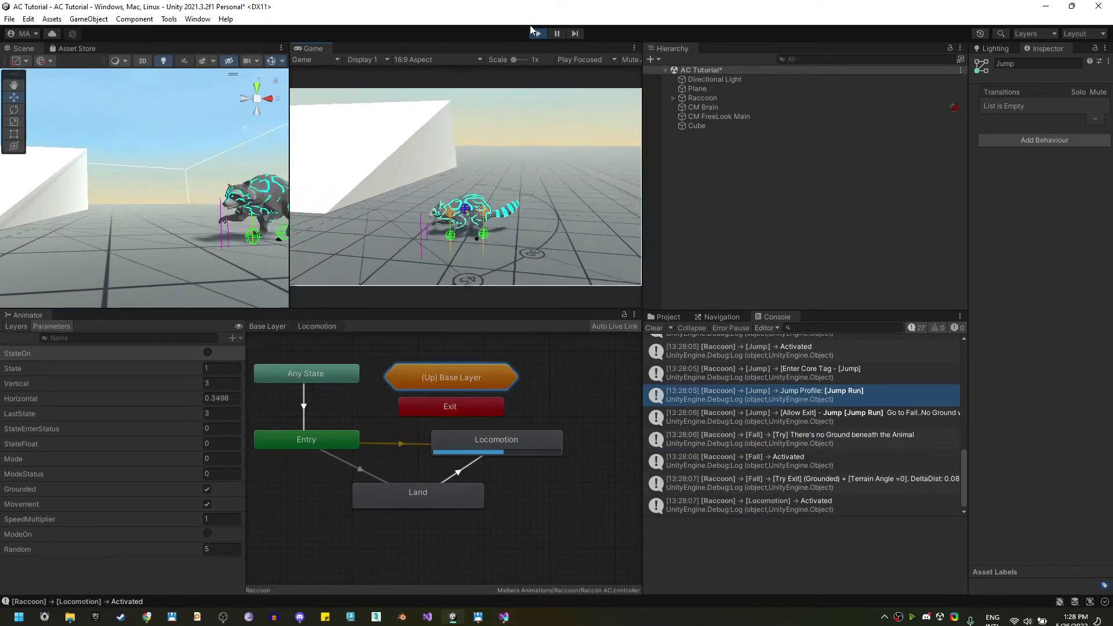
pyautogui.press('w')
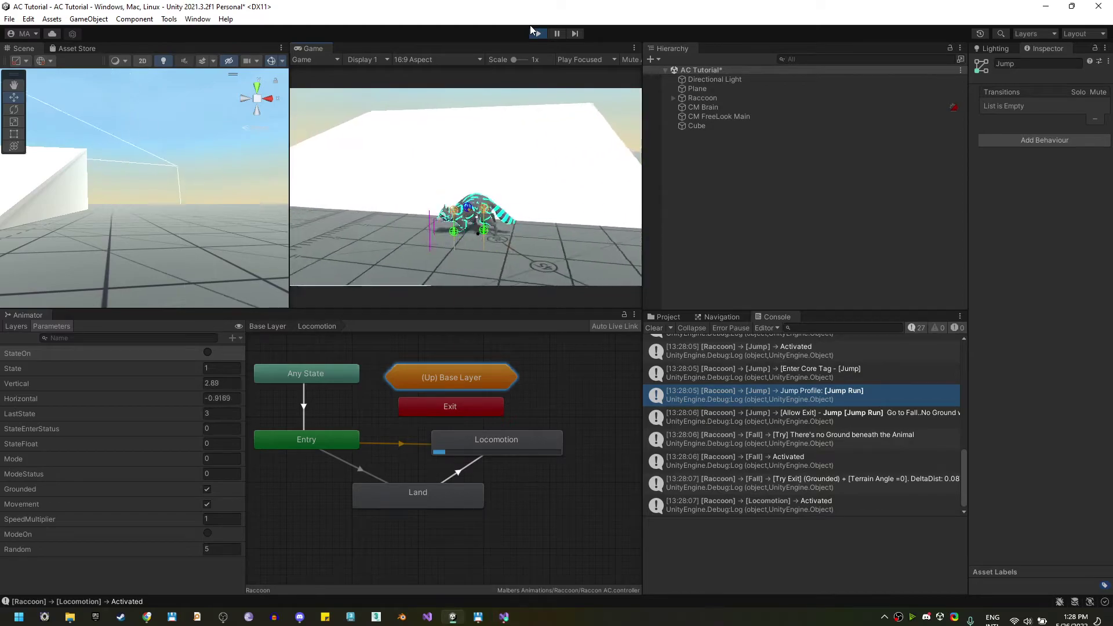
pyautogui.press('space')
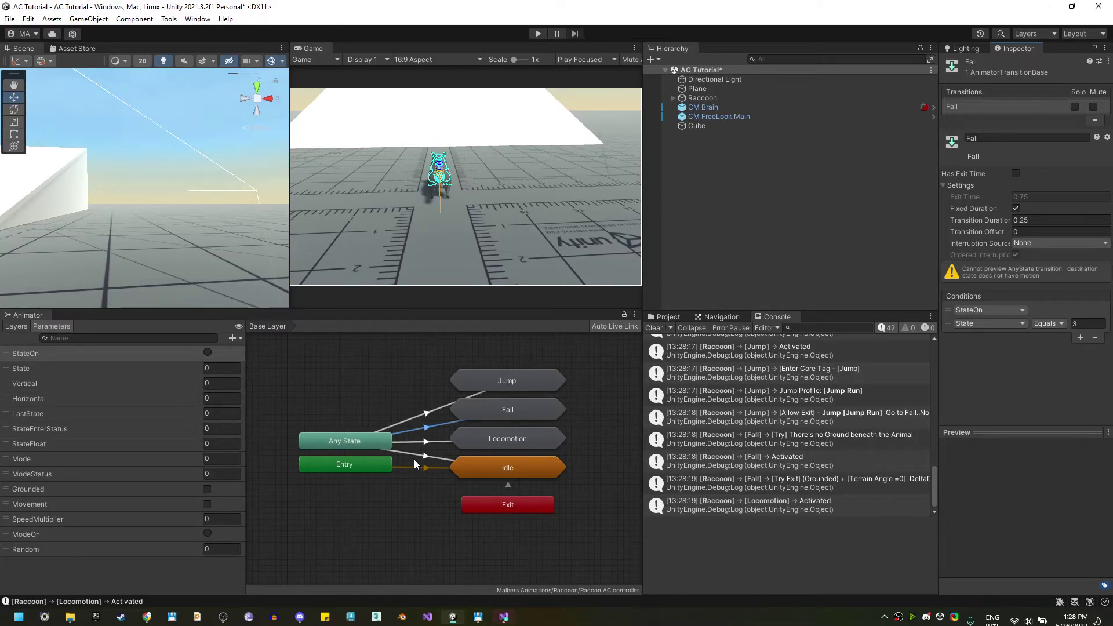
# Examine the Any State to Fall transition's duration and conditions in the Animator's Base Layer, alongside the Jump and Fall states.
pyautogui.click(487, 384)
pyautogui.click(449, 425)
pyautogui.click(429, 404)
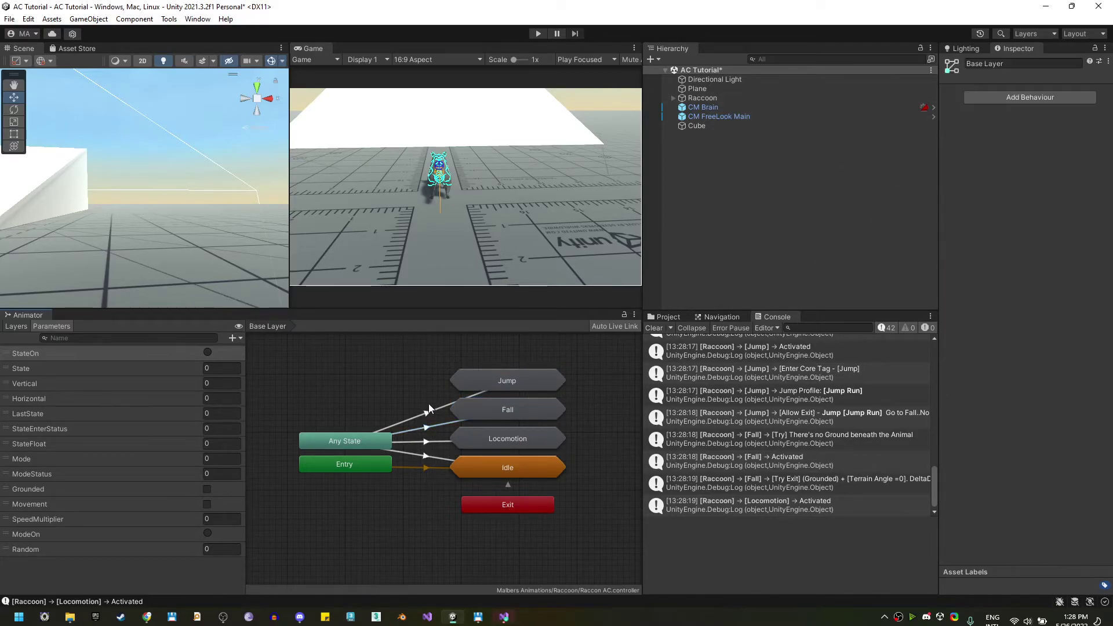
pyautogui.click(430, 430)
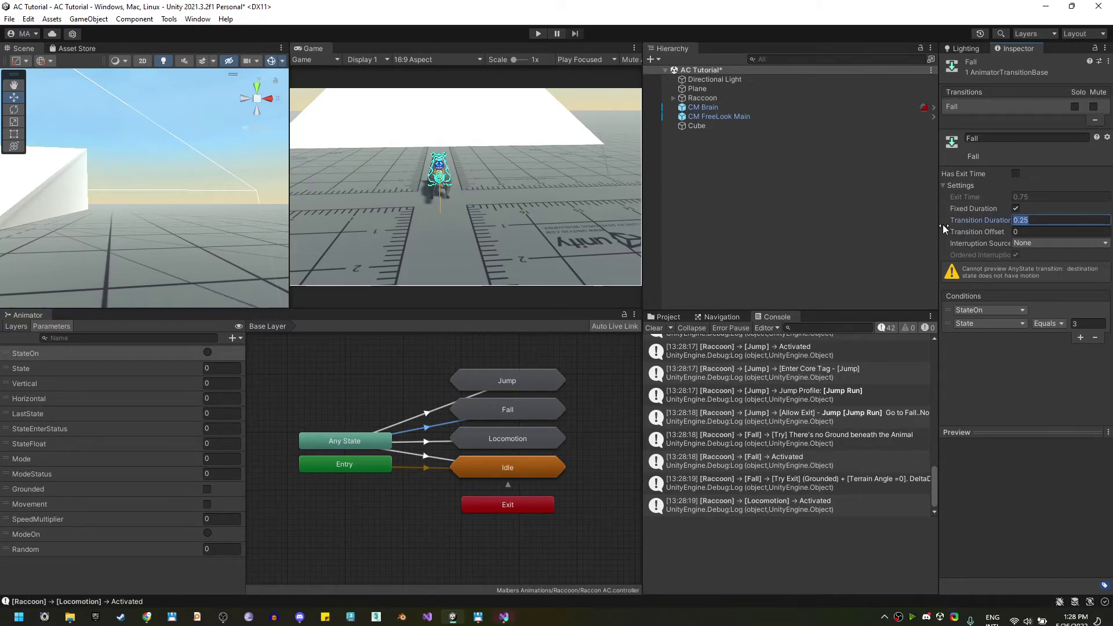
pyautogui.moveTo(943, 228); pyautogui.dragTo(920, 232)
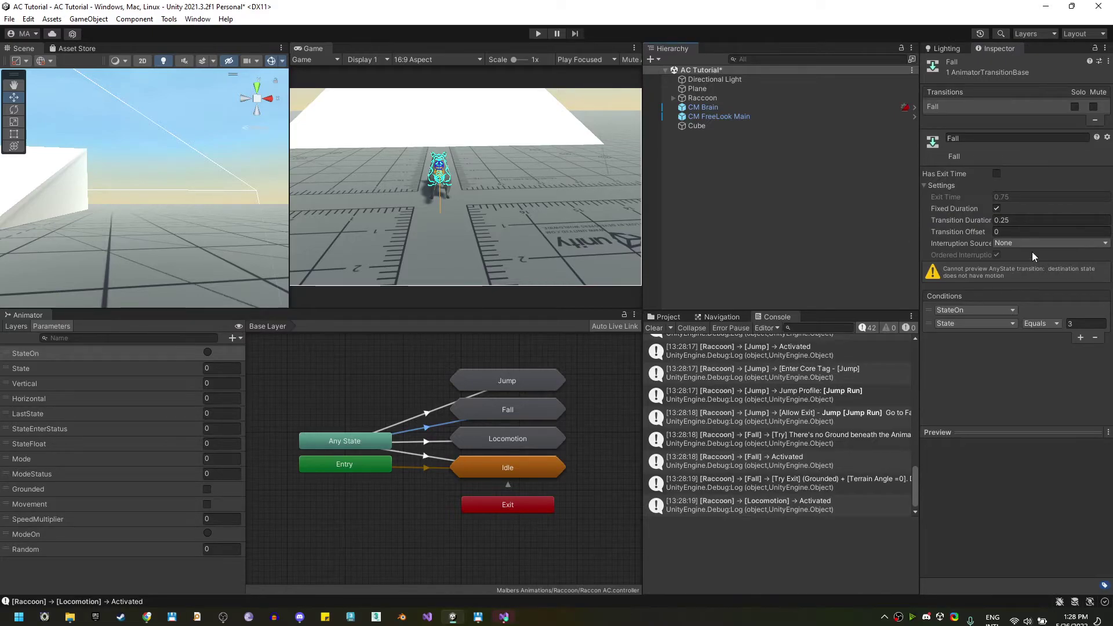
pyautogui.click(428, 433)
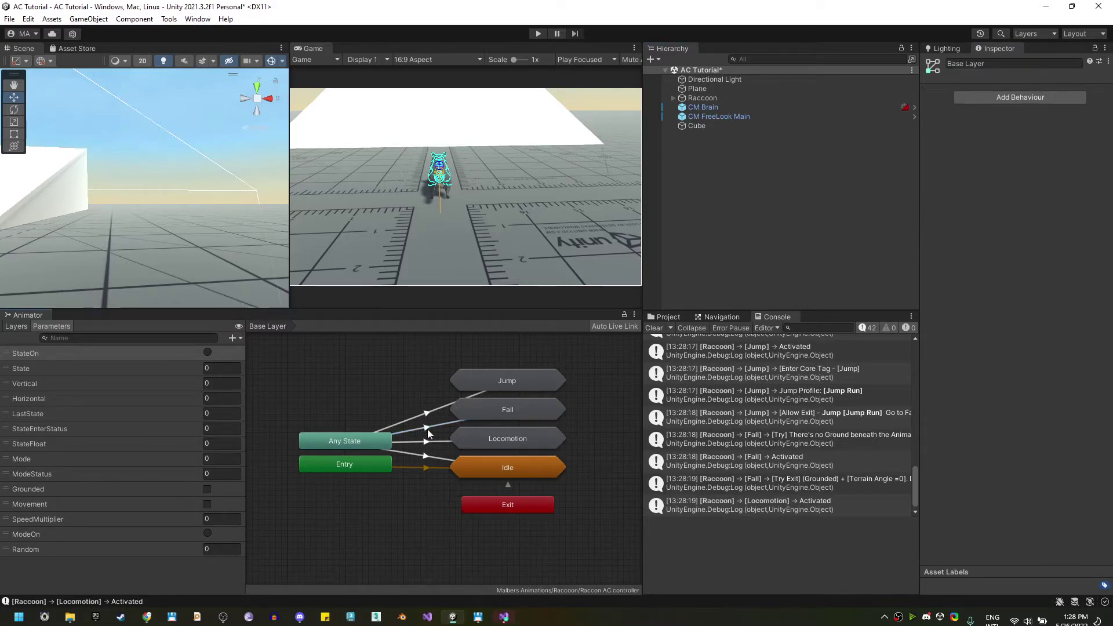
pyautogui.click(516, 409)
pyautogui.click(473, 371)
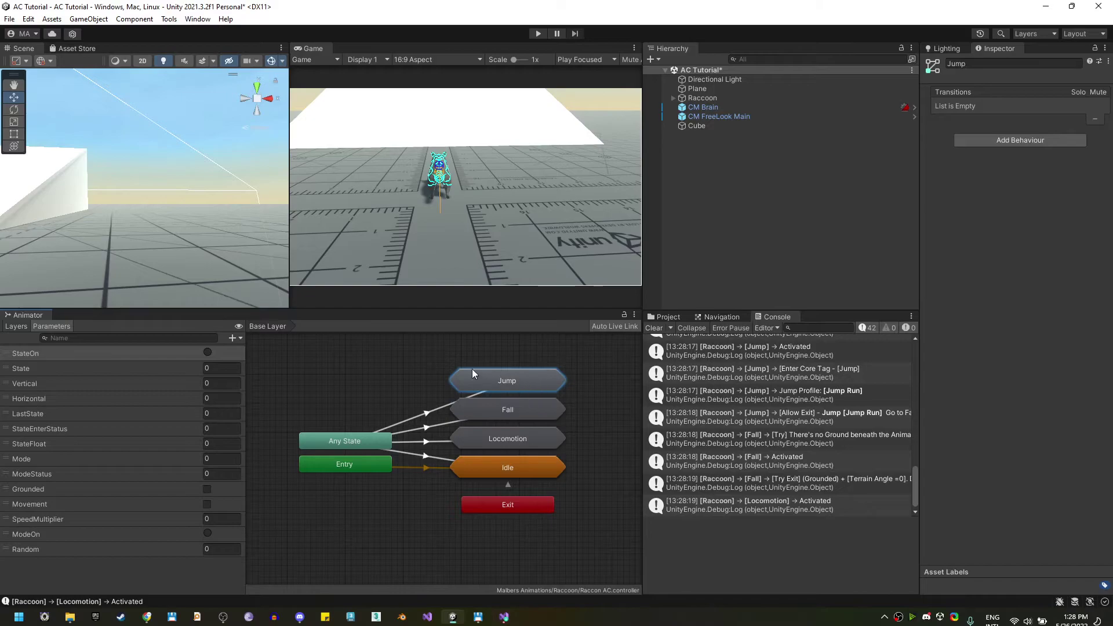
pyautogui.click(436, 425)
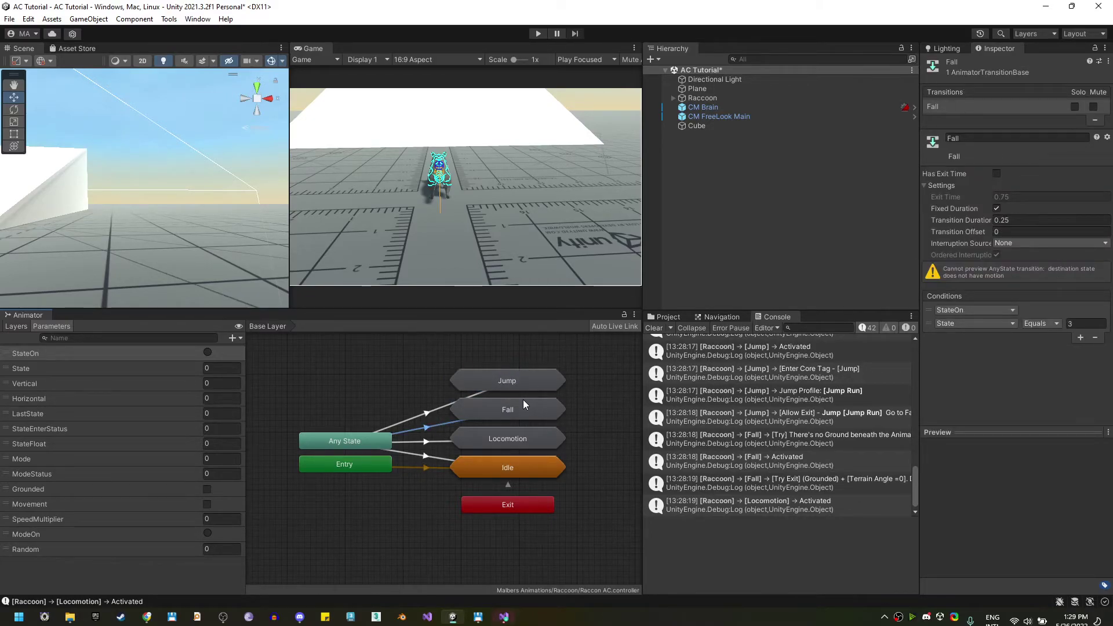
# Create a second Any State to Fall transition in the Base Layer and name it Fall Jump.
pyautogui.click(422, 377)
pyautogui.click(426, 432)
pyautogui.click(442, 418)
pyautogui.click(415, 429)
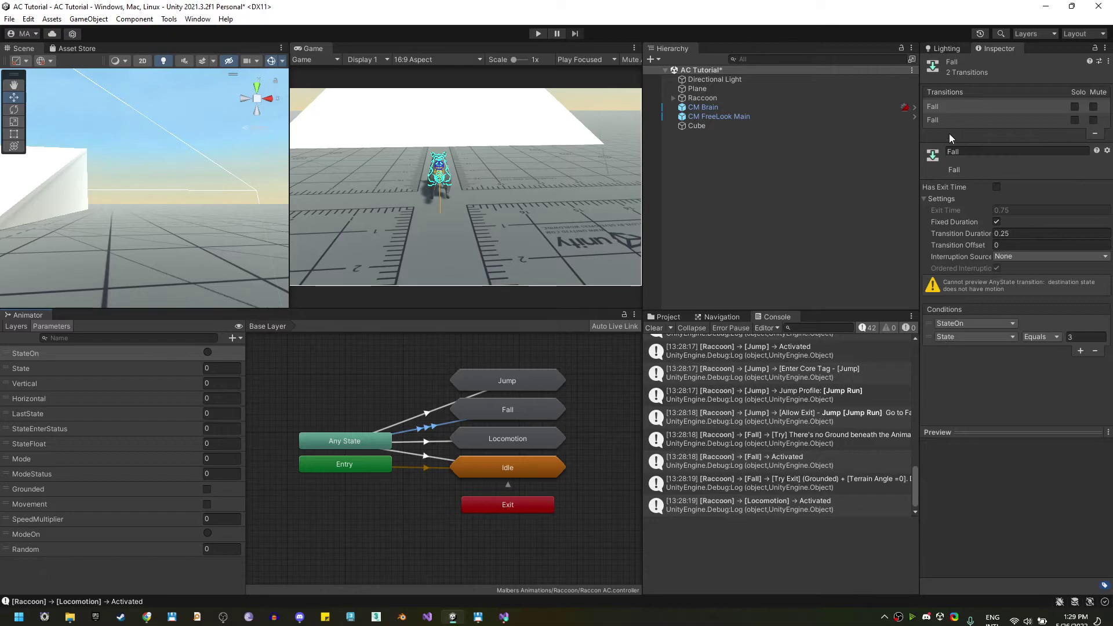
pyautogui.click(992, 152)
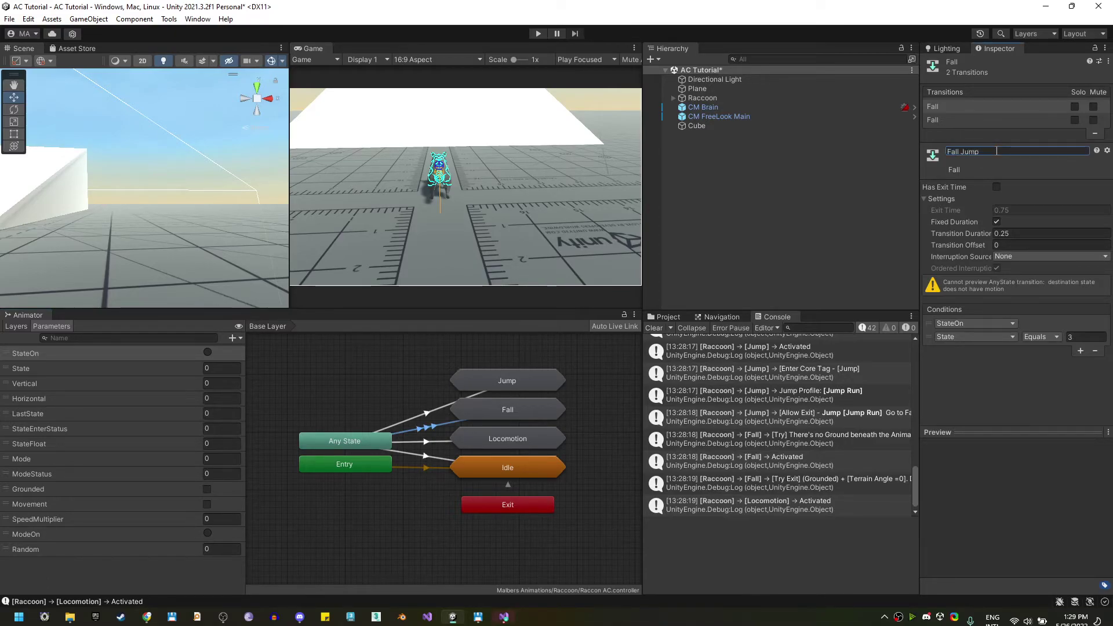
# Add a condition to the Fall Jump transition requiring LastState to equal 2.
pyautogui.click(1081, 351)
pyautogui.click(980, 350)
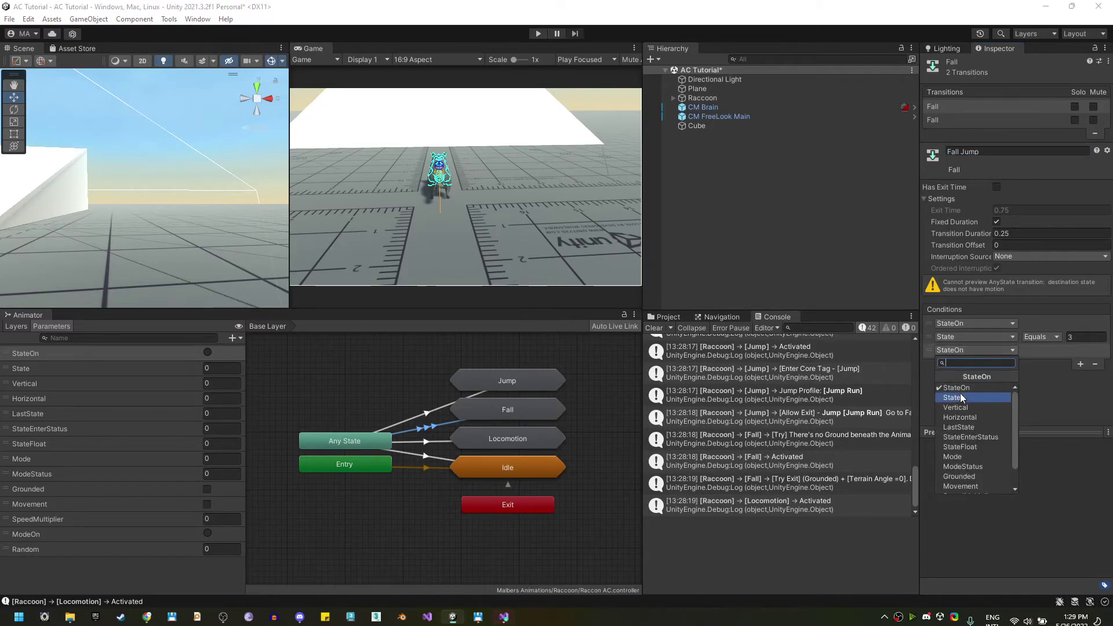
pyautogui.click(962, 429)
pyautogui.click(1041, 350)
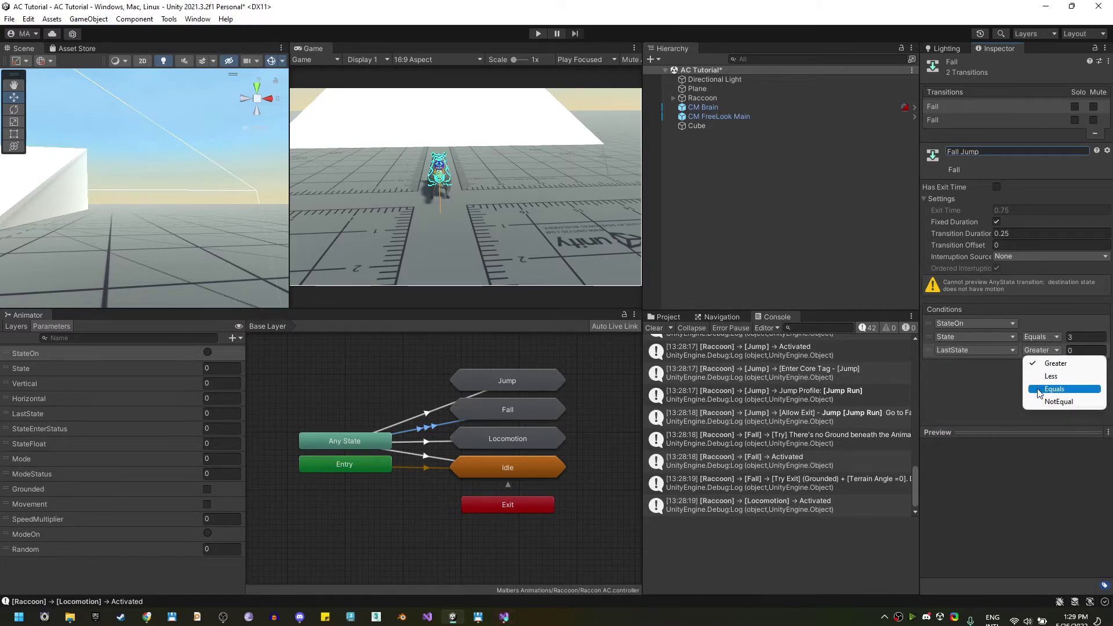
pyautogui.click(1055, 388)
pyautogui.click(1082, 350)
pyautogui.write('2')
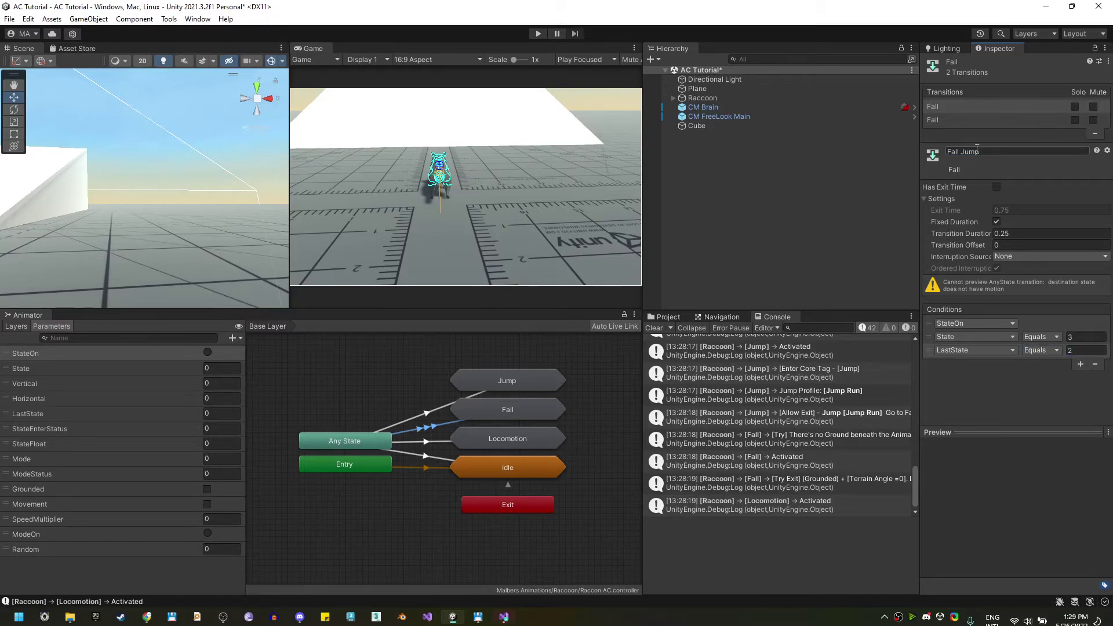
# Rename the new transition Fall from Jump, with a transition duration of 0.5 and Next State as its interruption source.
pyautogui.click(963, 151)
pyautogui.click(961, 152)
pyautogui.click(1030, 233)
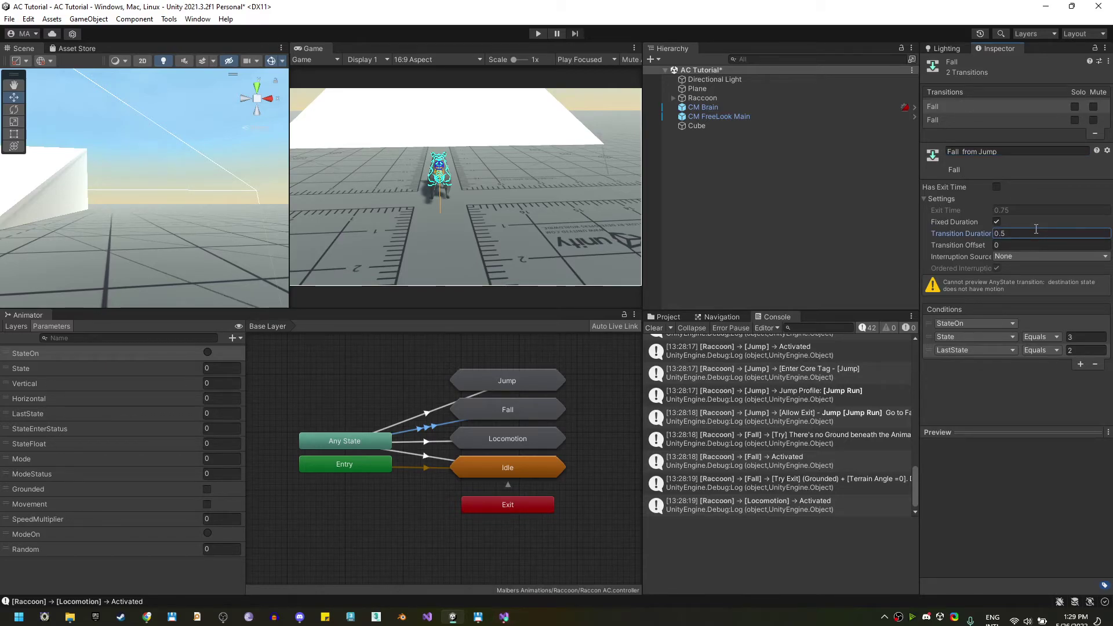
pyautogui.click(1014, 259)
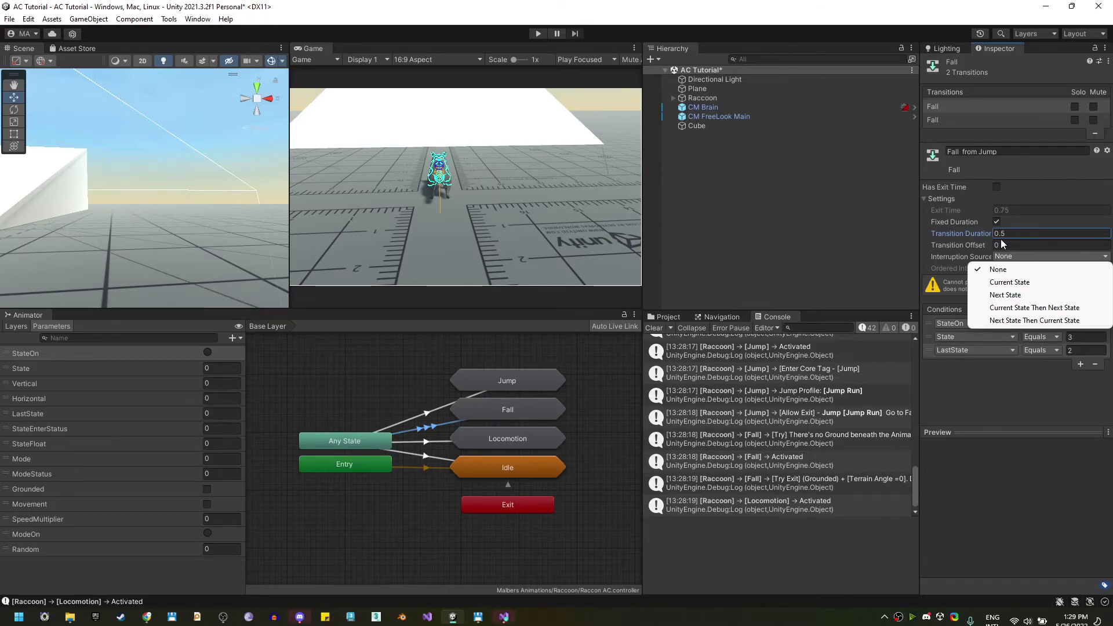
pyautogui.click(1006, 297)
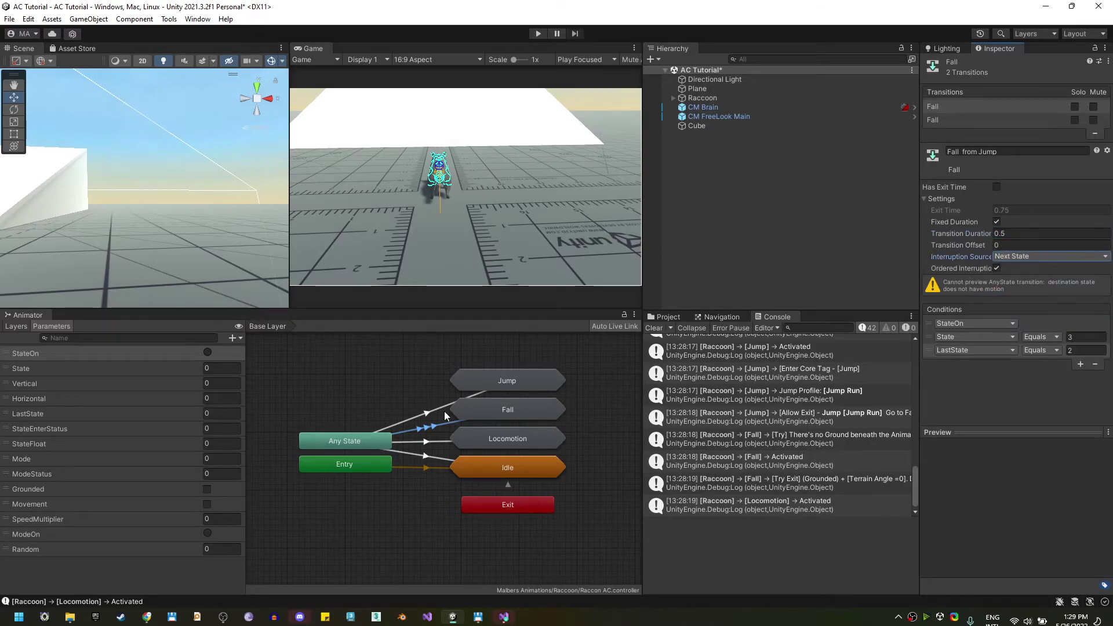
# Compare Any State's Fall and Fall from Jump transitions and move Fall from Jump above Fall in the order.
pyautogui.click(420, 385)
pyautogui.click(384, 445)
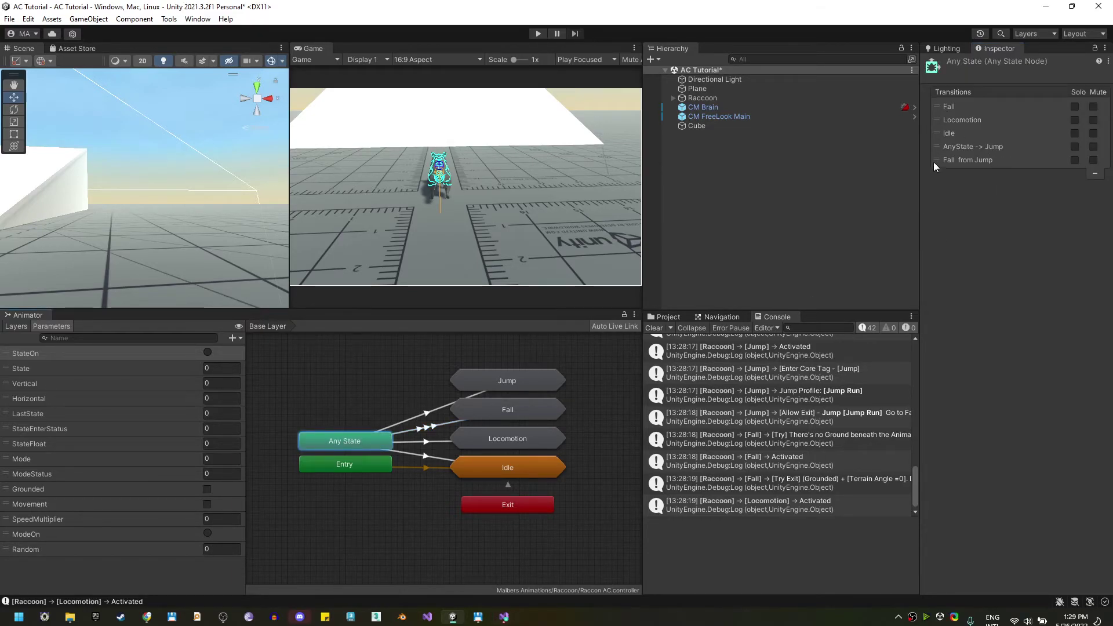
pyautogui.click(951, 161)
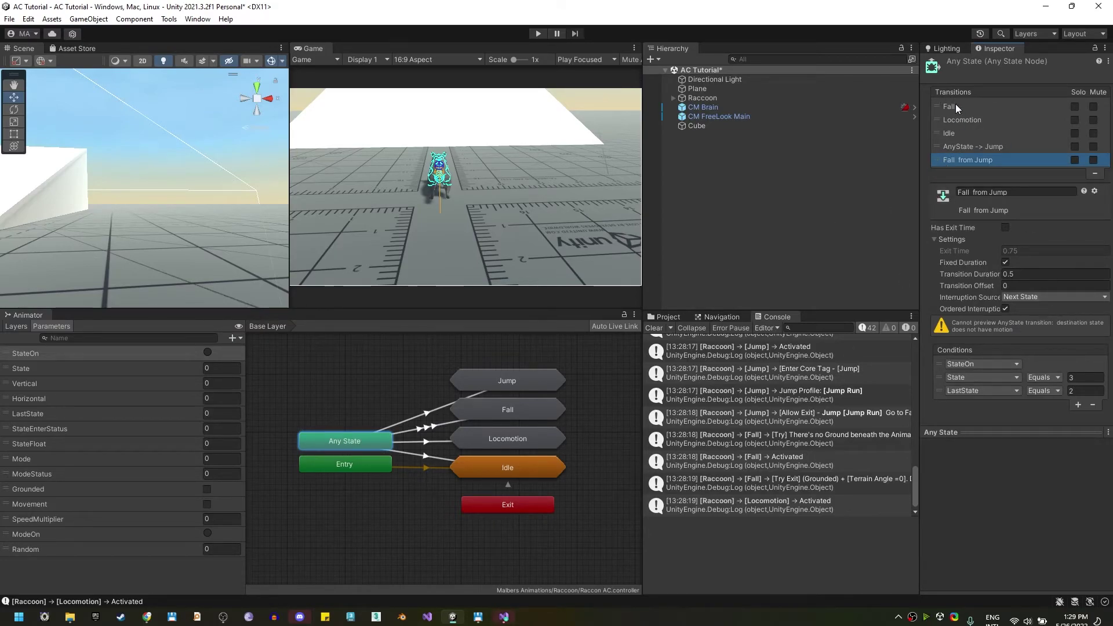
pyautogui.click(939, 106)
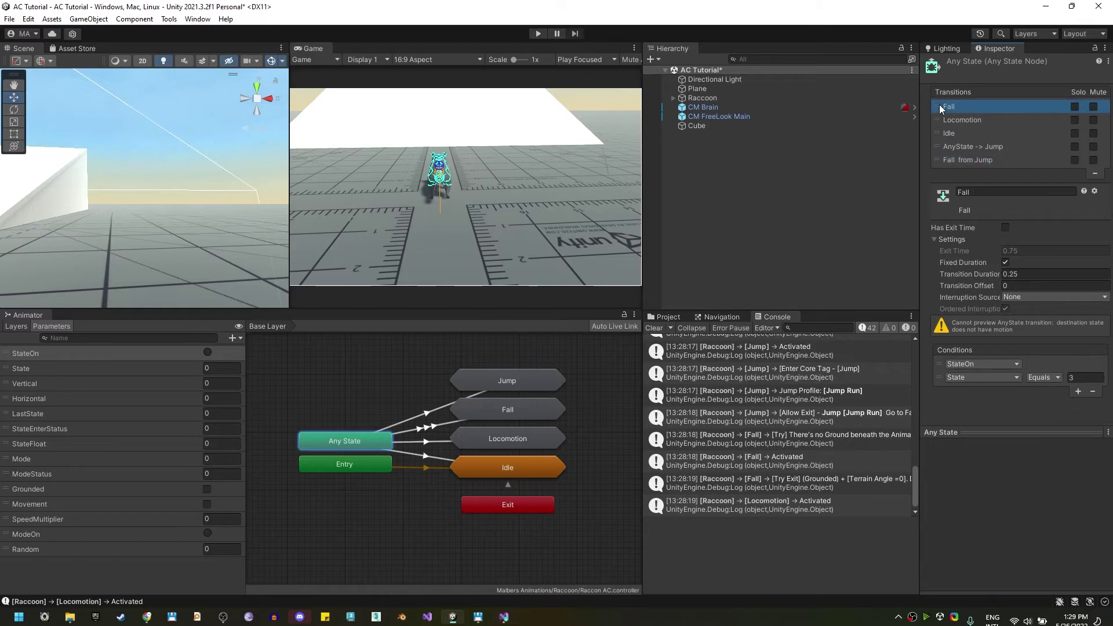
pyautogui.click(938, 159)
pyautogui.click(937, 107)
pyautogui.click(936, 160)
pyautogui.click(936, 106)
pyautogui.click(945, 160)
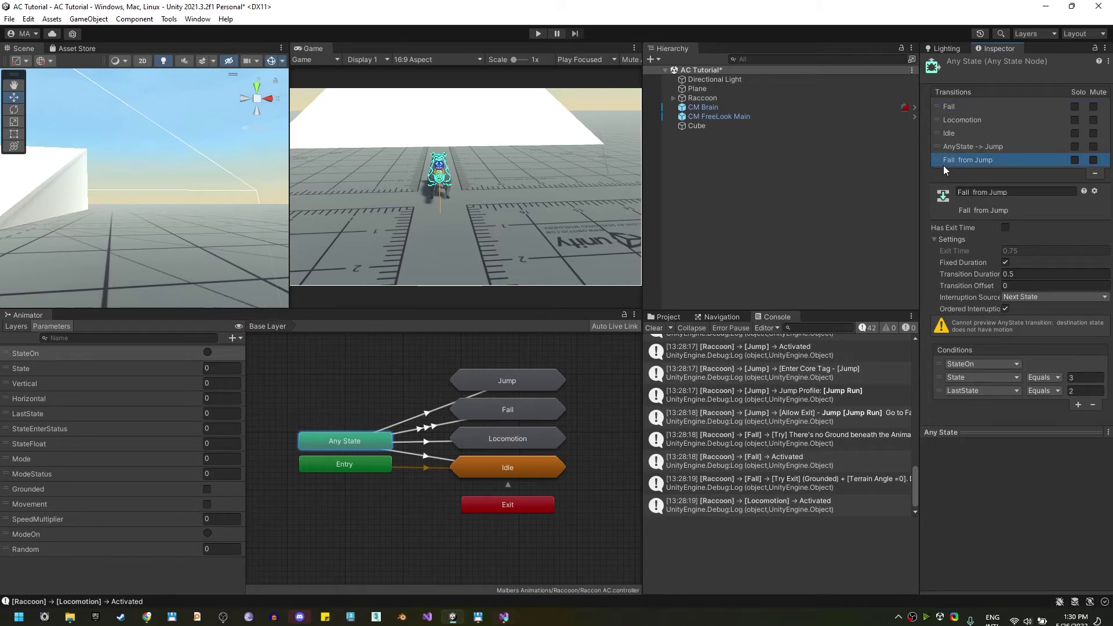
pyautogui.moveTo(944, 165); pyautogui.dragTo(936, 113)
pyautogui.click(937, 106)
# Run the scene and jump the Raccoon off the ramp's edge to test the Fall from Jump transition.
pyautogui.click(540, 33)
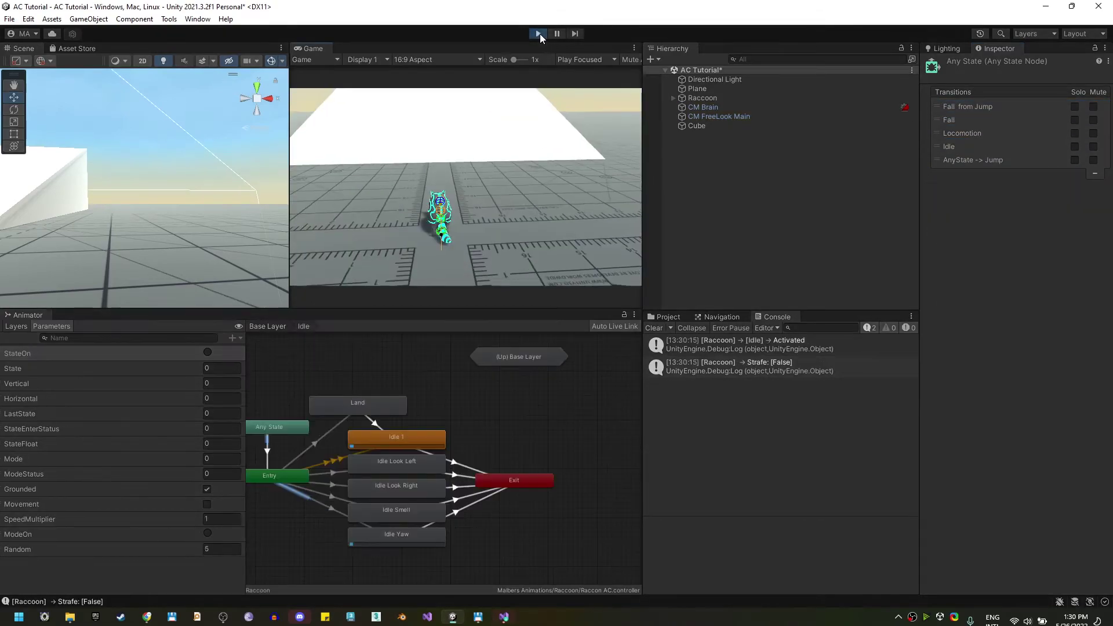
pyautogui.press('w')
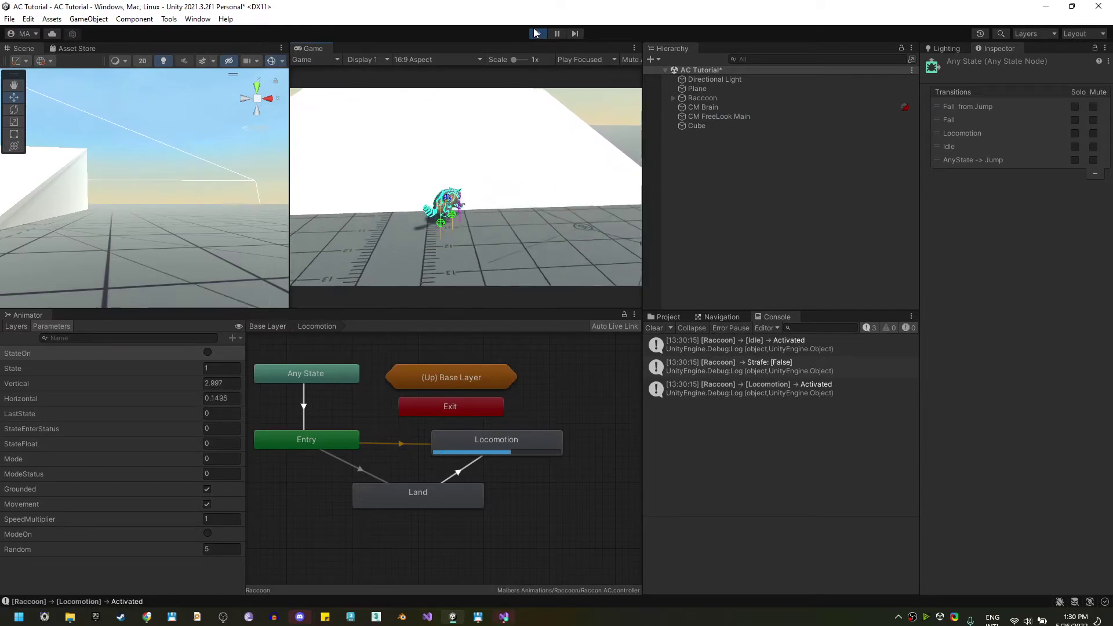
pyautogui.press('space')
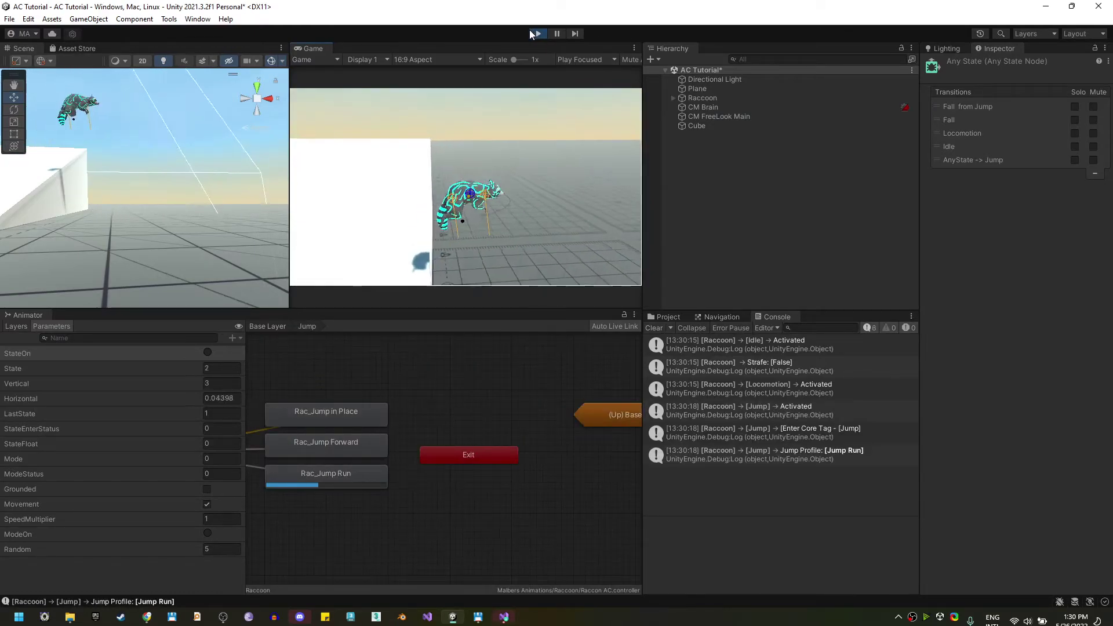
pyautogui.press('a')
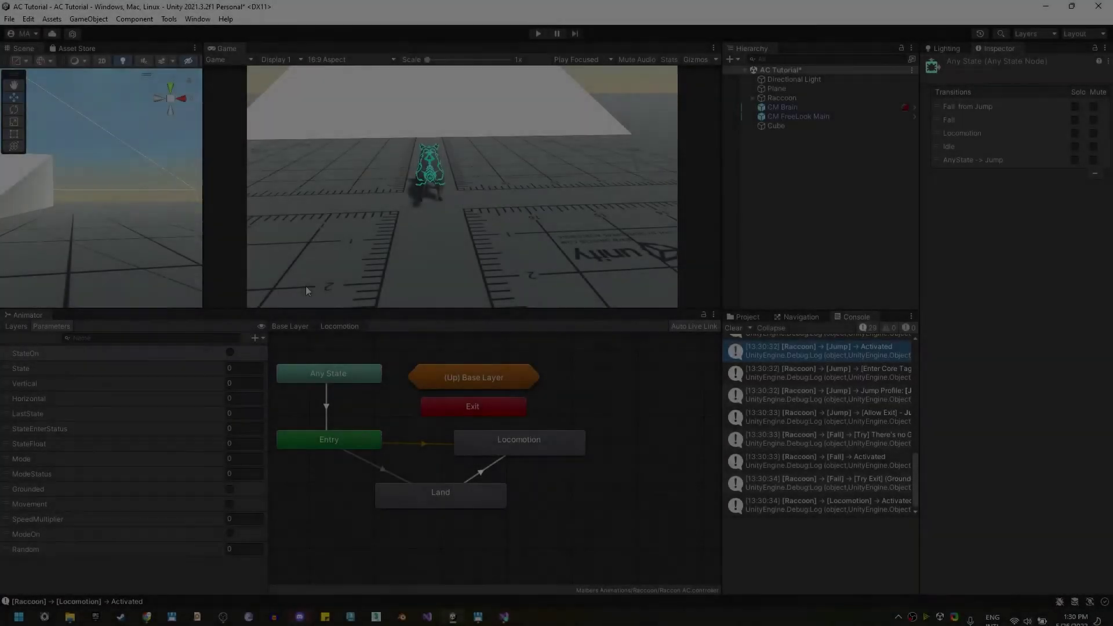
# Rotate the Cube ramp about its X axis to about -7.7 degrees for a gentler slope.
pyautogui.press('e')
pyautogui.click(97, 205)
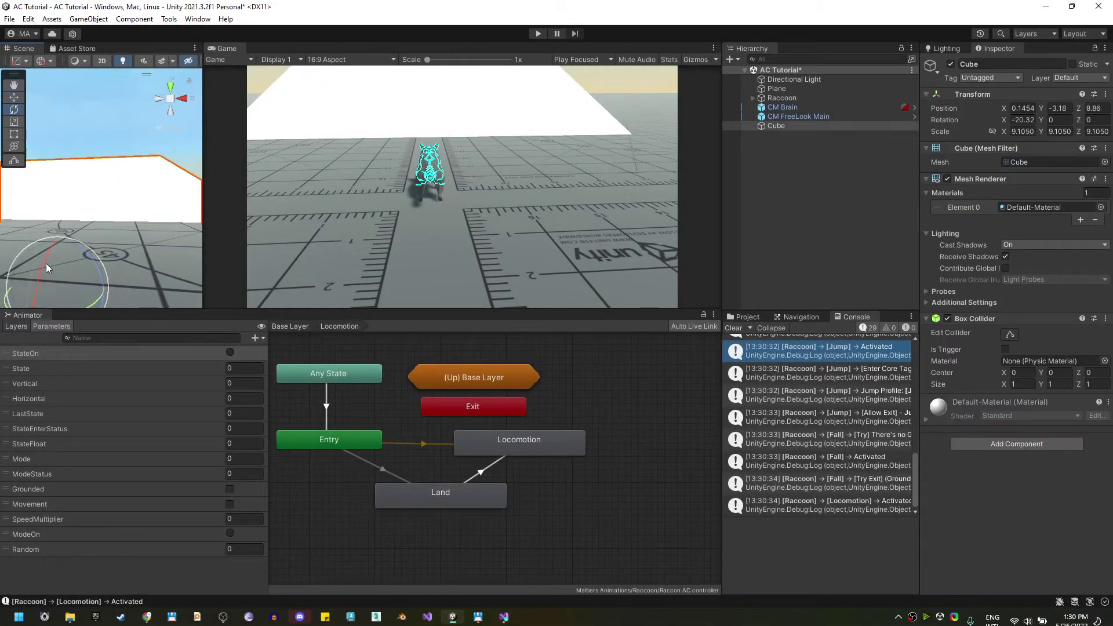
pyautogui.moveTo(46, 263); pyautogui.dragTo(113, 235)
# Run the scene, make the Raccoon jump onto the Cube's raised edge several times, and stop Play mode.
pyautogui.click(543, 34)
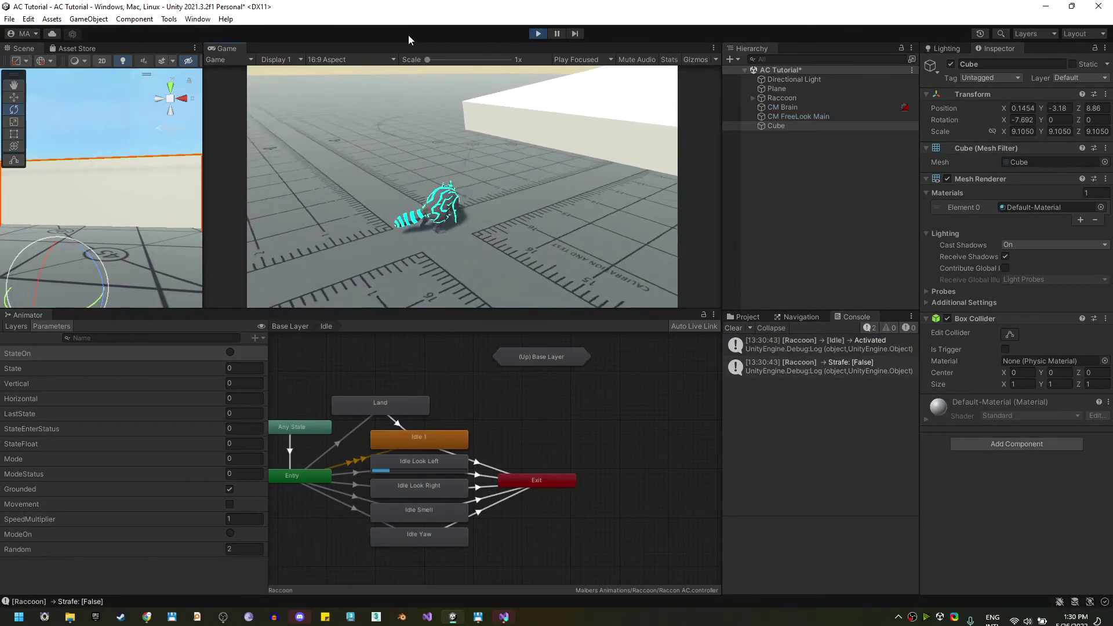
pyautogui.press('space')
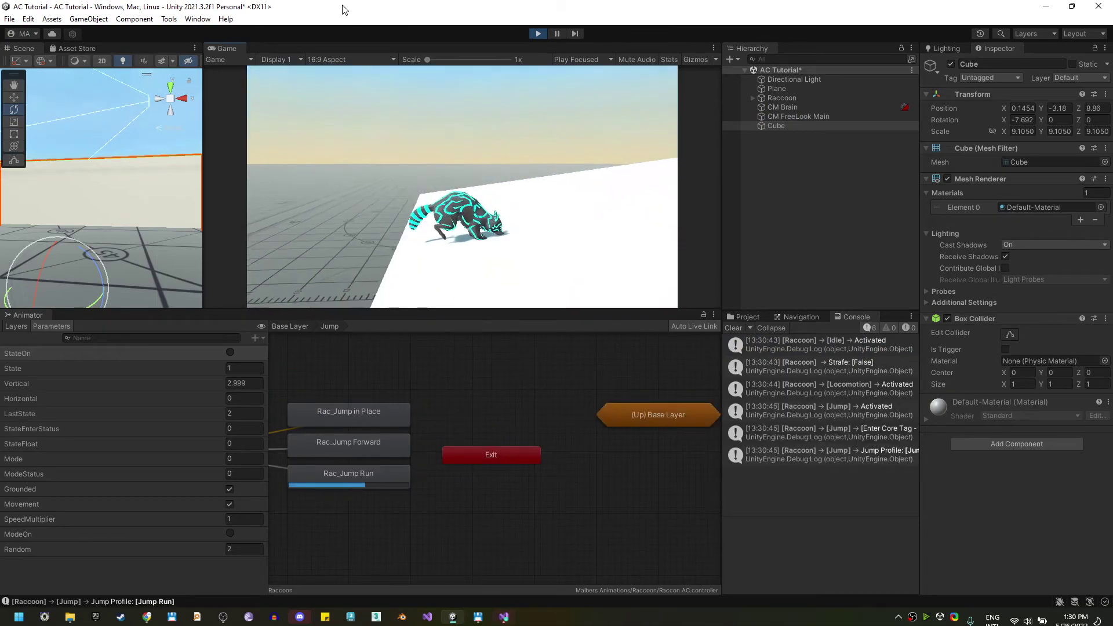
pyautogui.press('a')
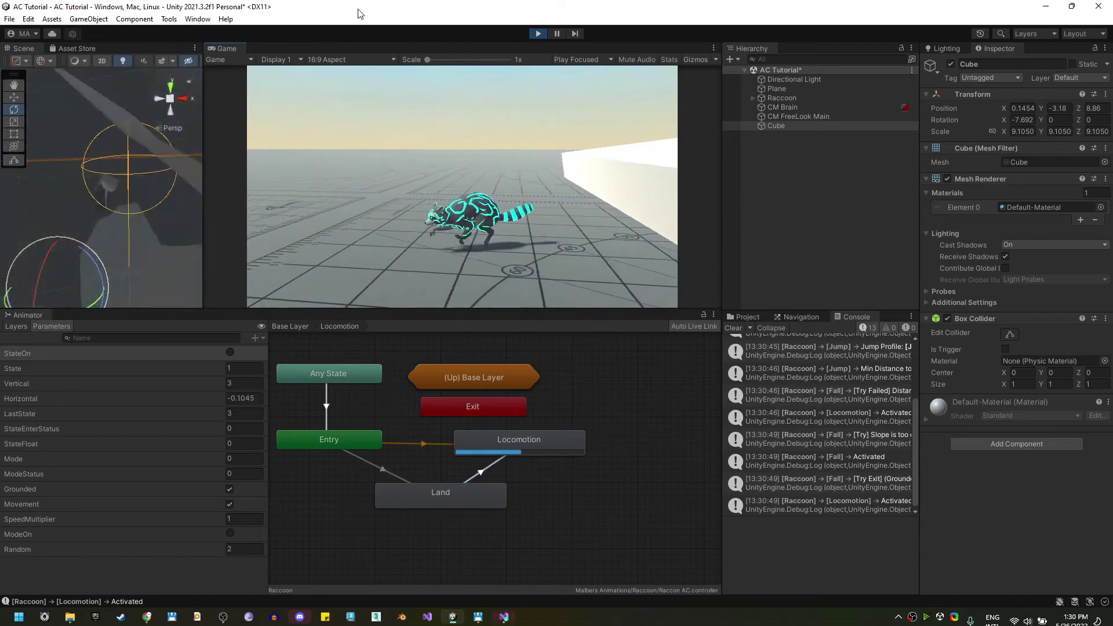
pyautogui.press('d')
pyautogui.press('space')
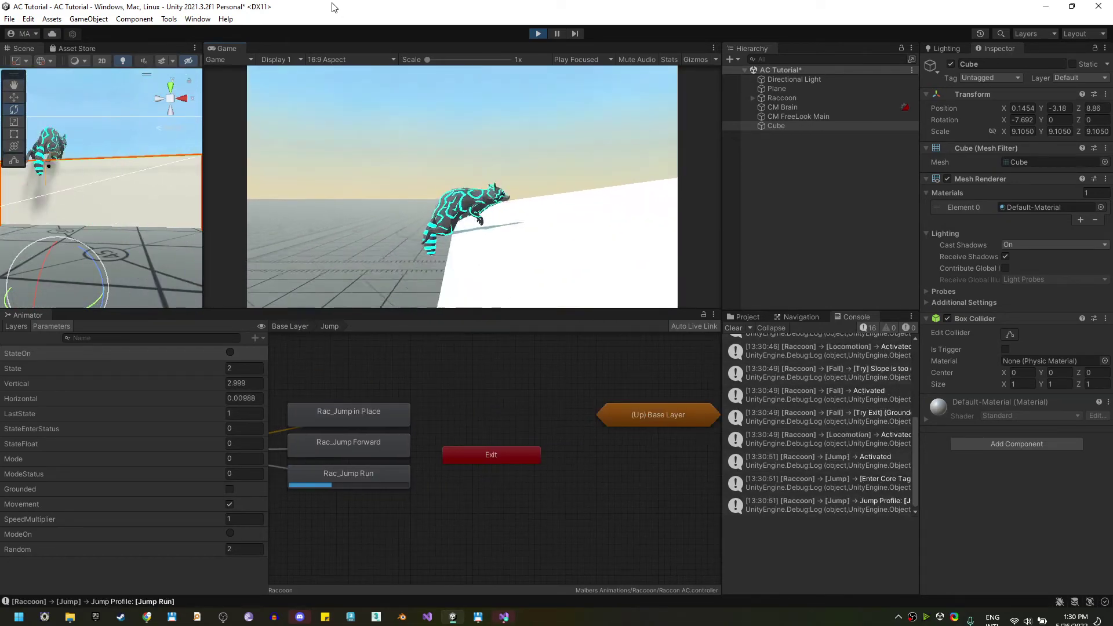
pyautogui.press('a')
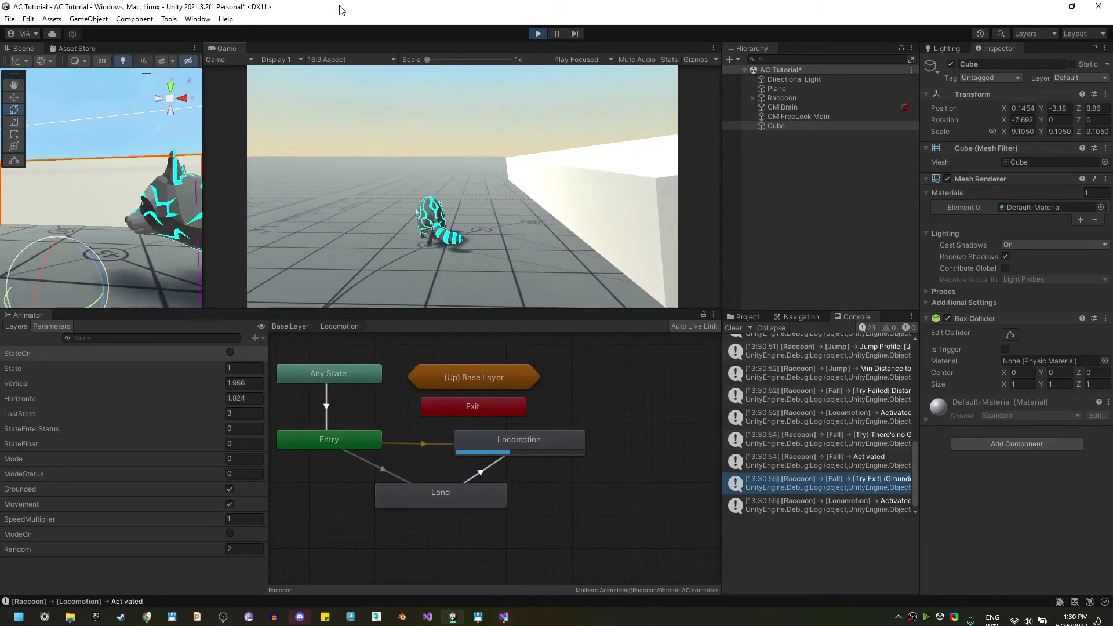
pyautogui.press('space')
pyautogui.press('s')
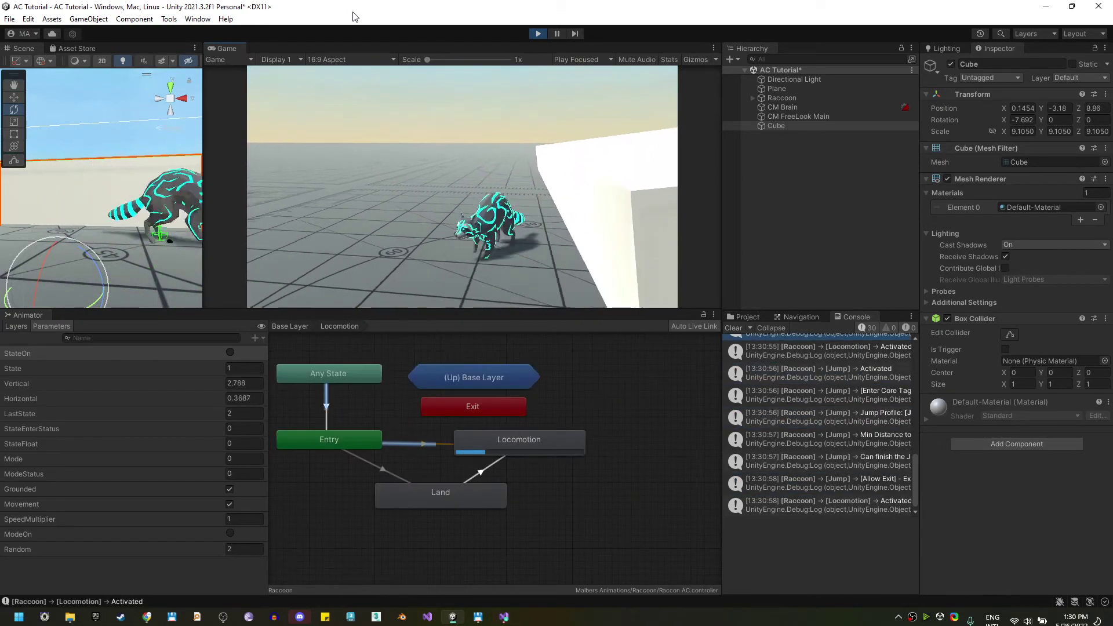
pyautogui.press('d')
pyautogui.press('space')
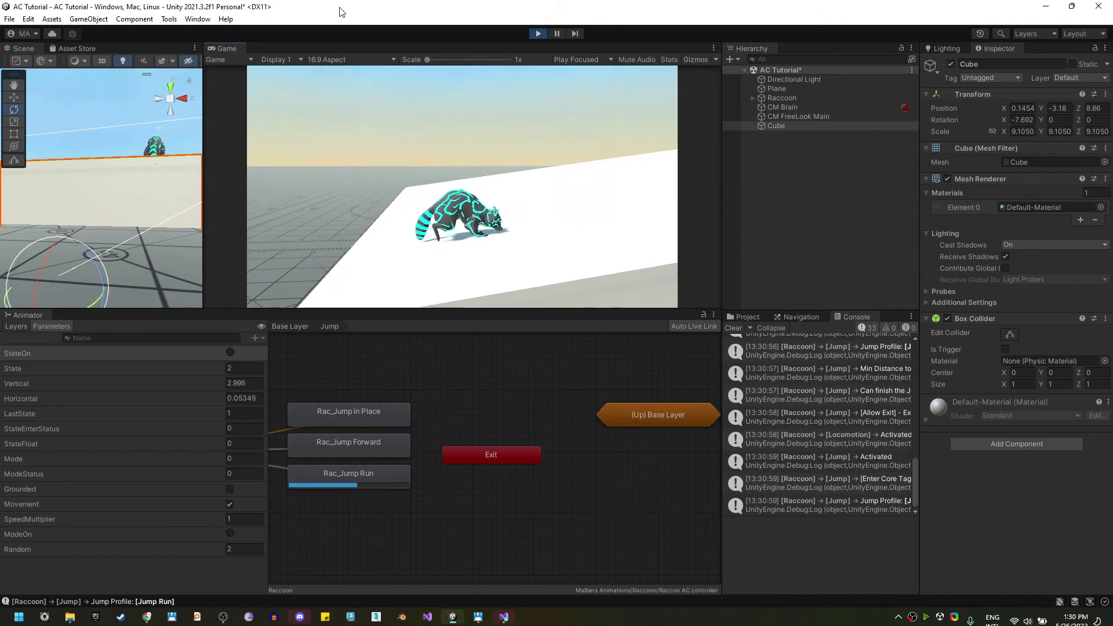
pyautogui.click(537, 33)
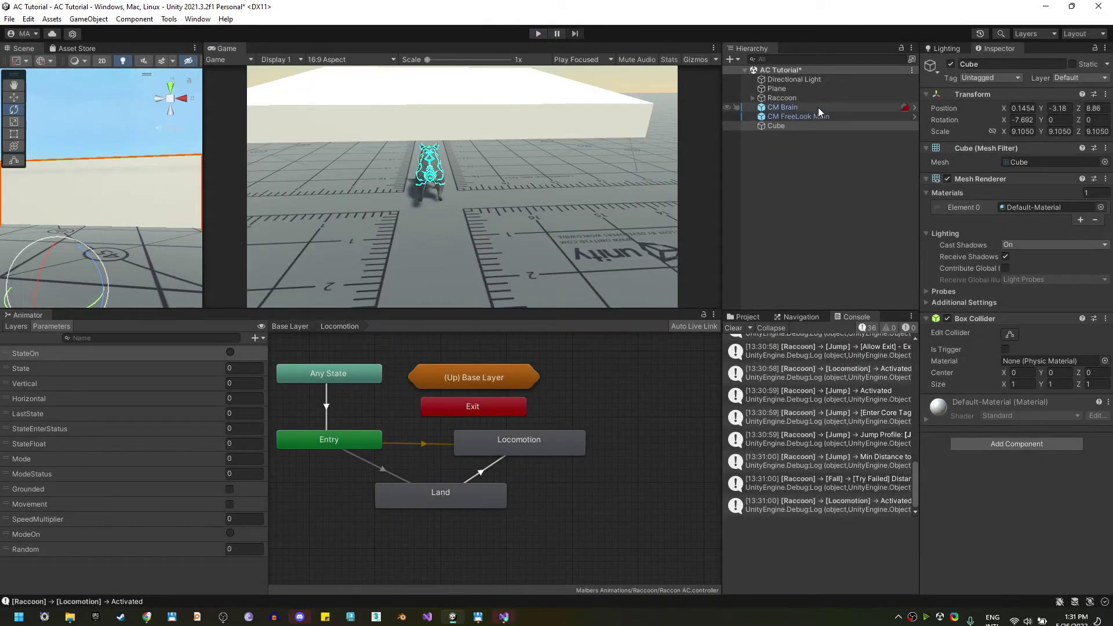
# Set the Cliff Land Distance of the Raccoon's Jump Run profile to 0.4 and widen the Inspector.
pyautogui.click(781, 97)
pyautogui.scroll(-5, 1028, 514)
pyautogui.scroll(-5, 1028, 515)
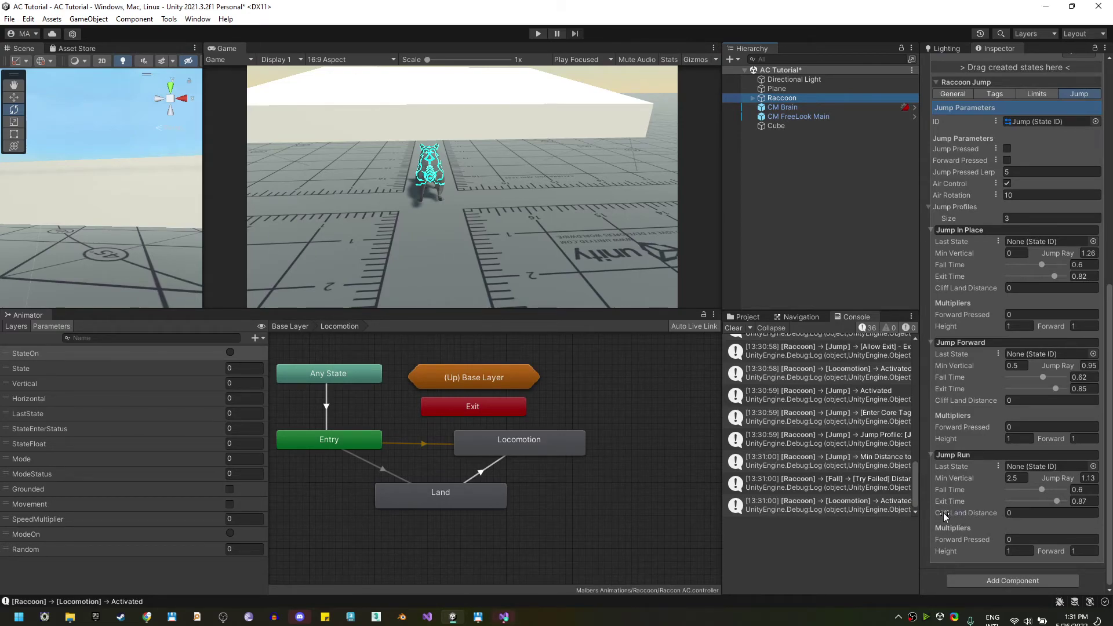
pyautogui.moveTo(943, 513); pyautogui.dragTo(955, 513)
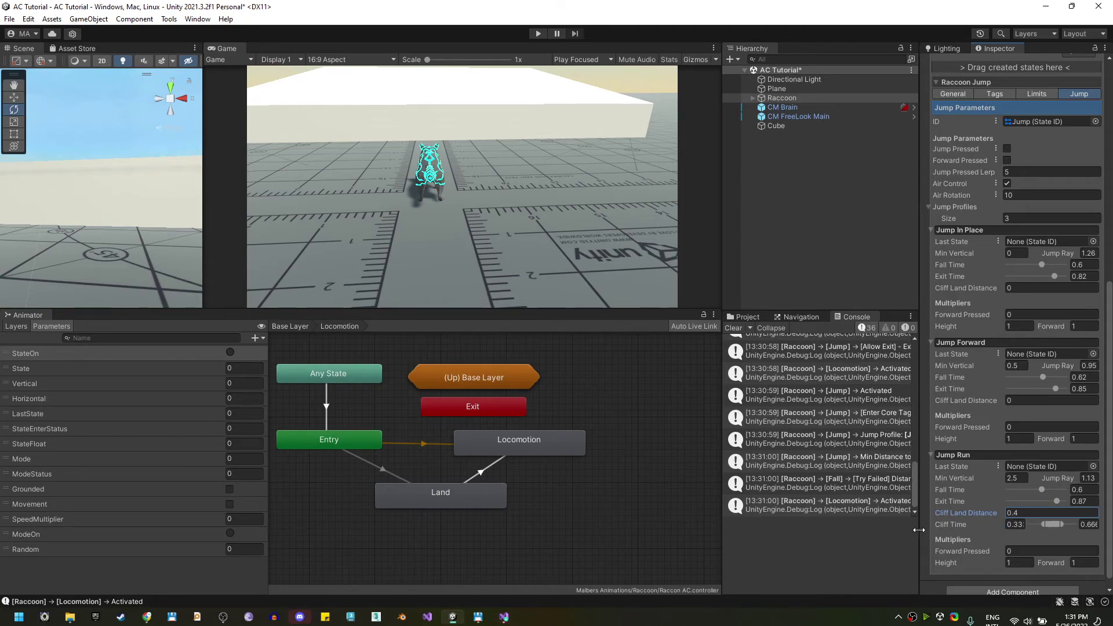
pyautogui.moveTo(920, 529); pyautogui.dragTo(823, 528)
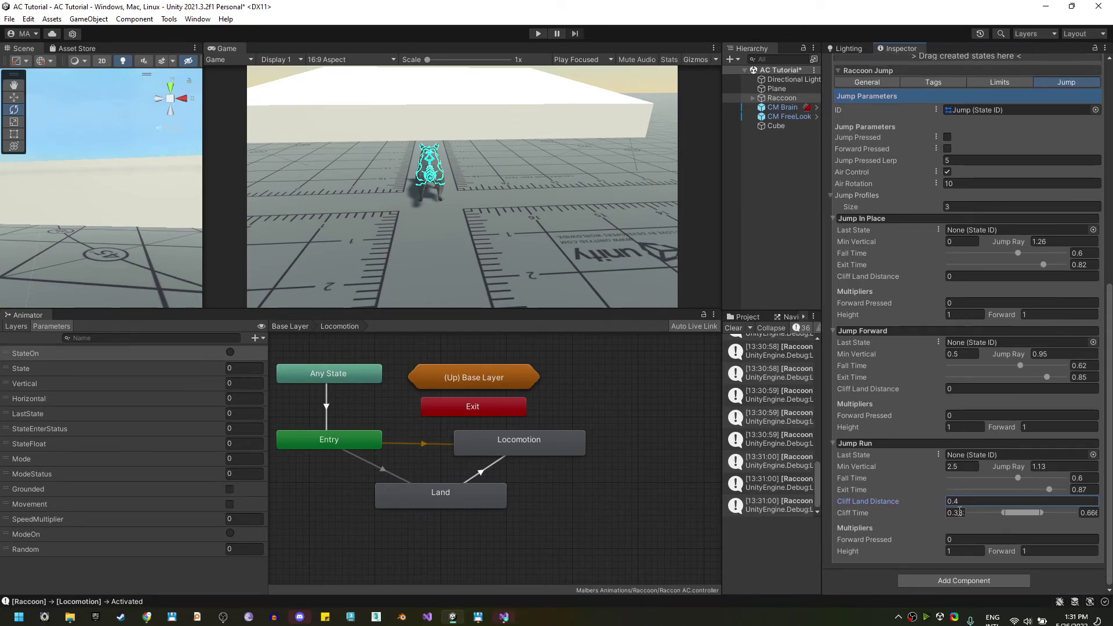
# Run the scene and jump the Raccoon repeatedly onto the Cube's edge to test the Jump Run cliff landing.
pyautogui.click(538, 34)
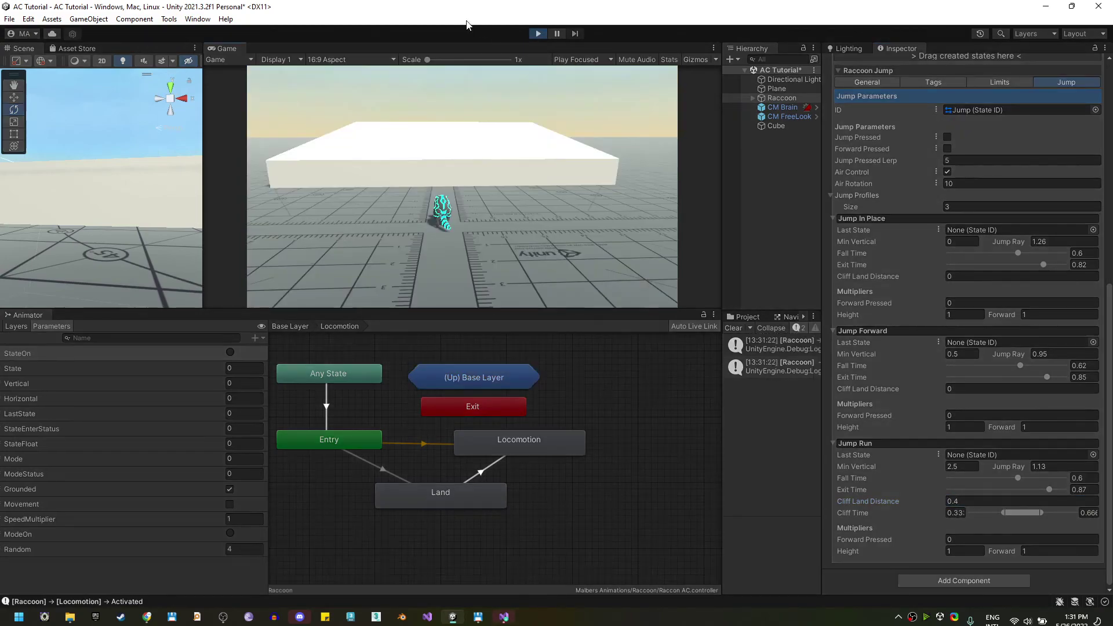
pyautogui.press('w')
pyautogui.press('space')
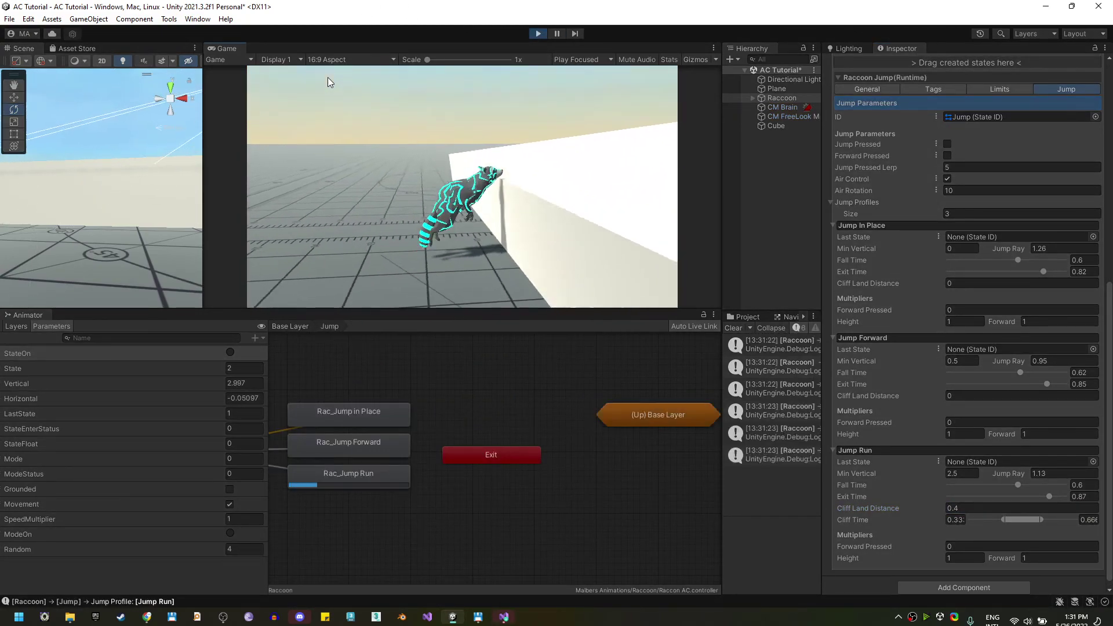
pyautogui.press('a')
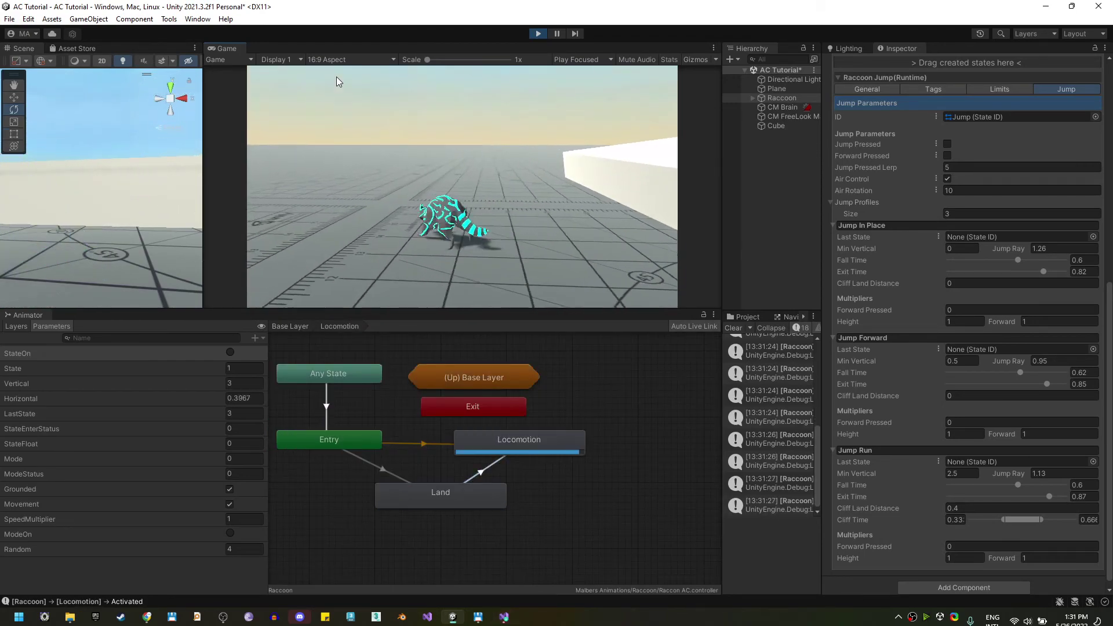
pyautogui.press('space')
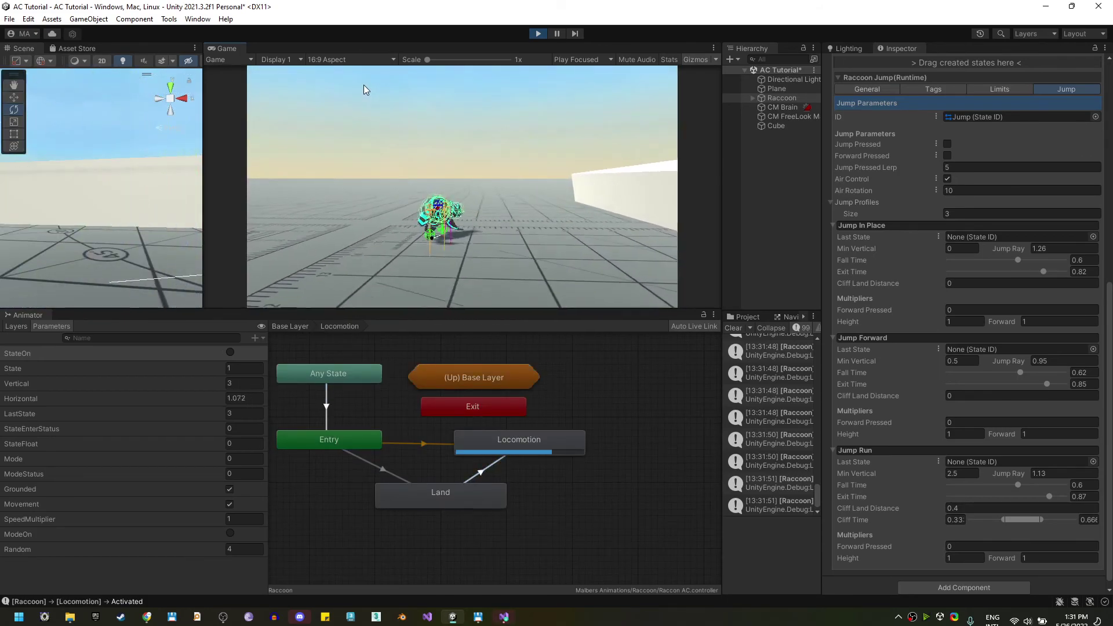
pyautogui.press('space')
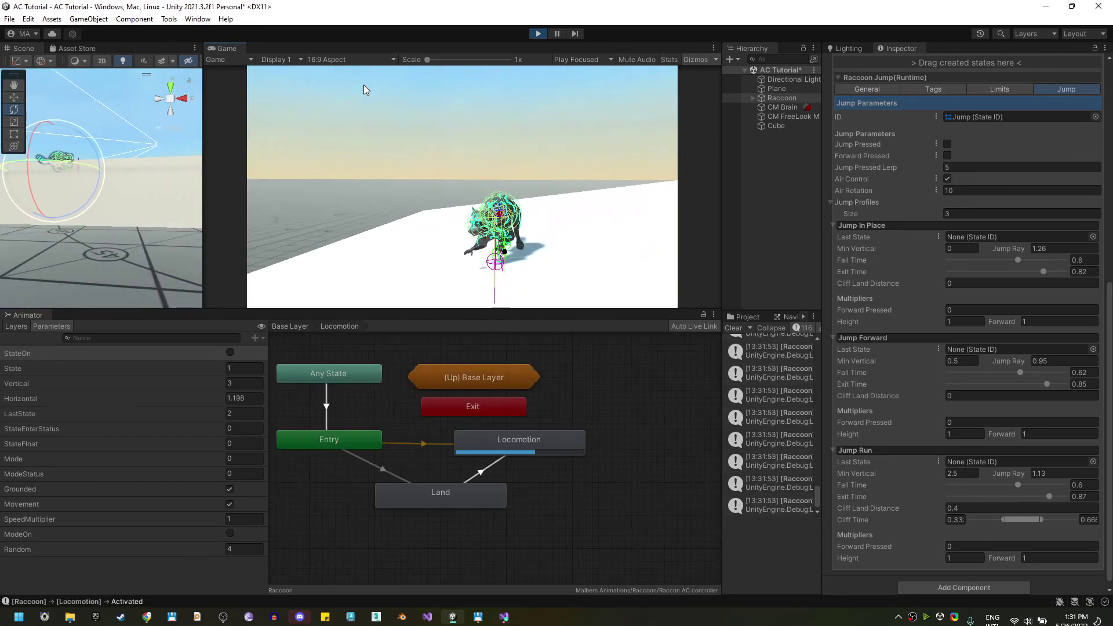
pyautogui.press('space')
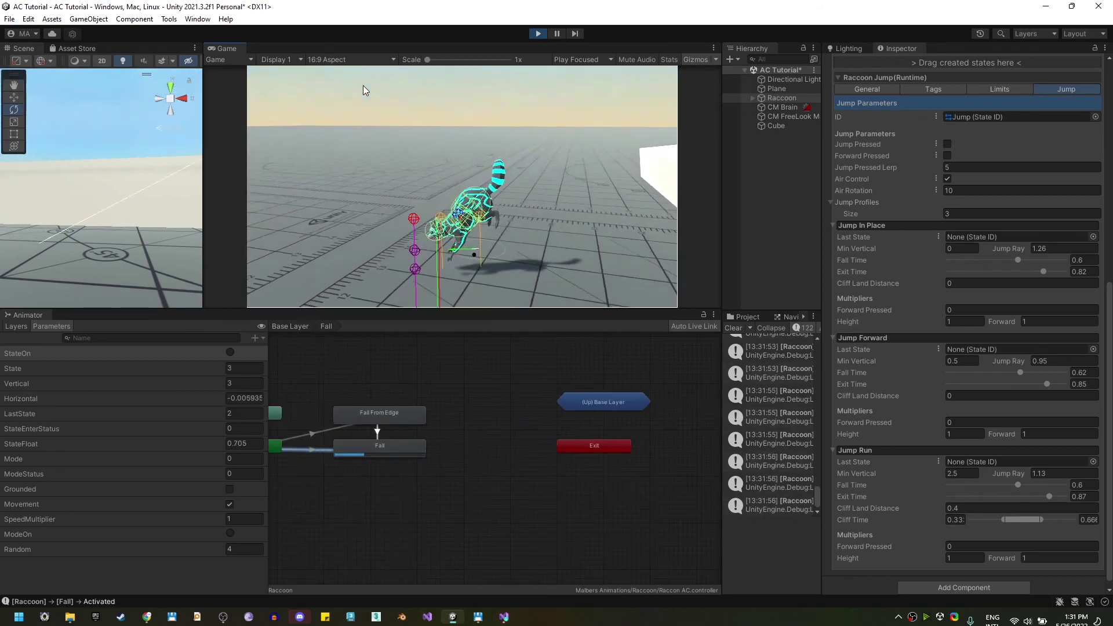
pyautogui.press('space')
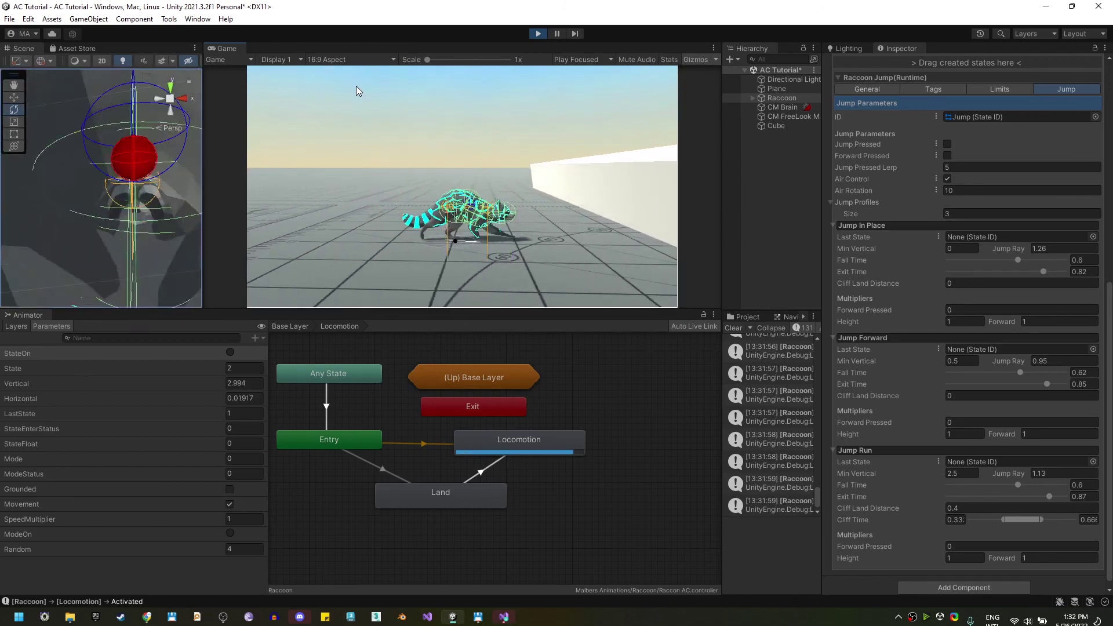
pyautogui.press('space')
pyautogui.press('s')
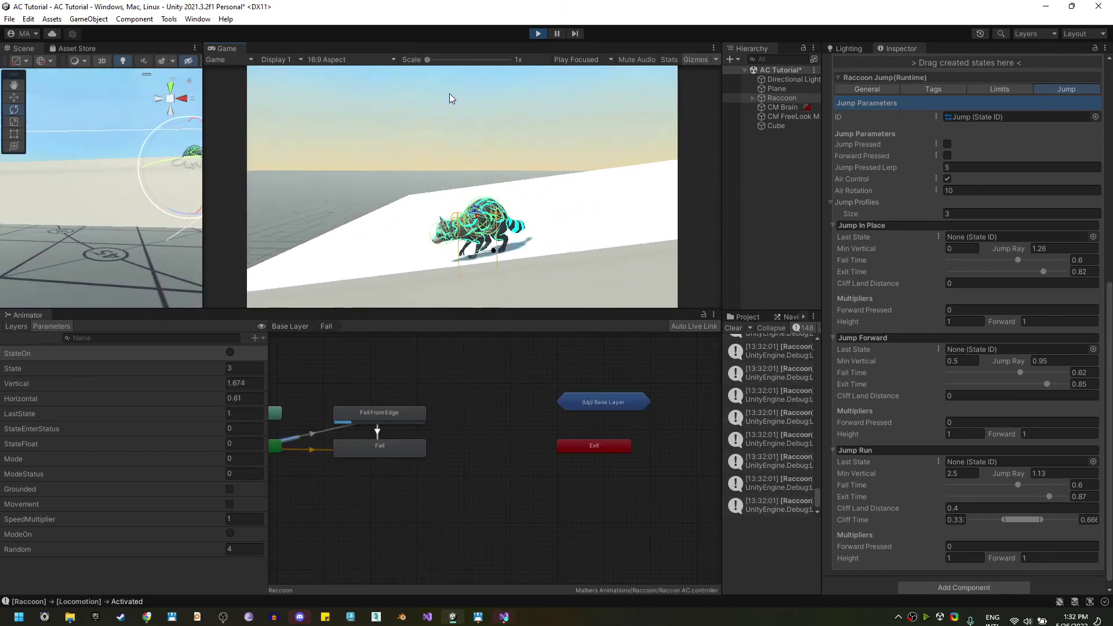